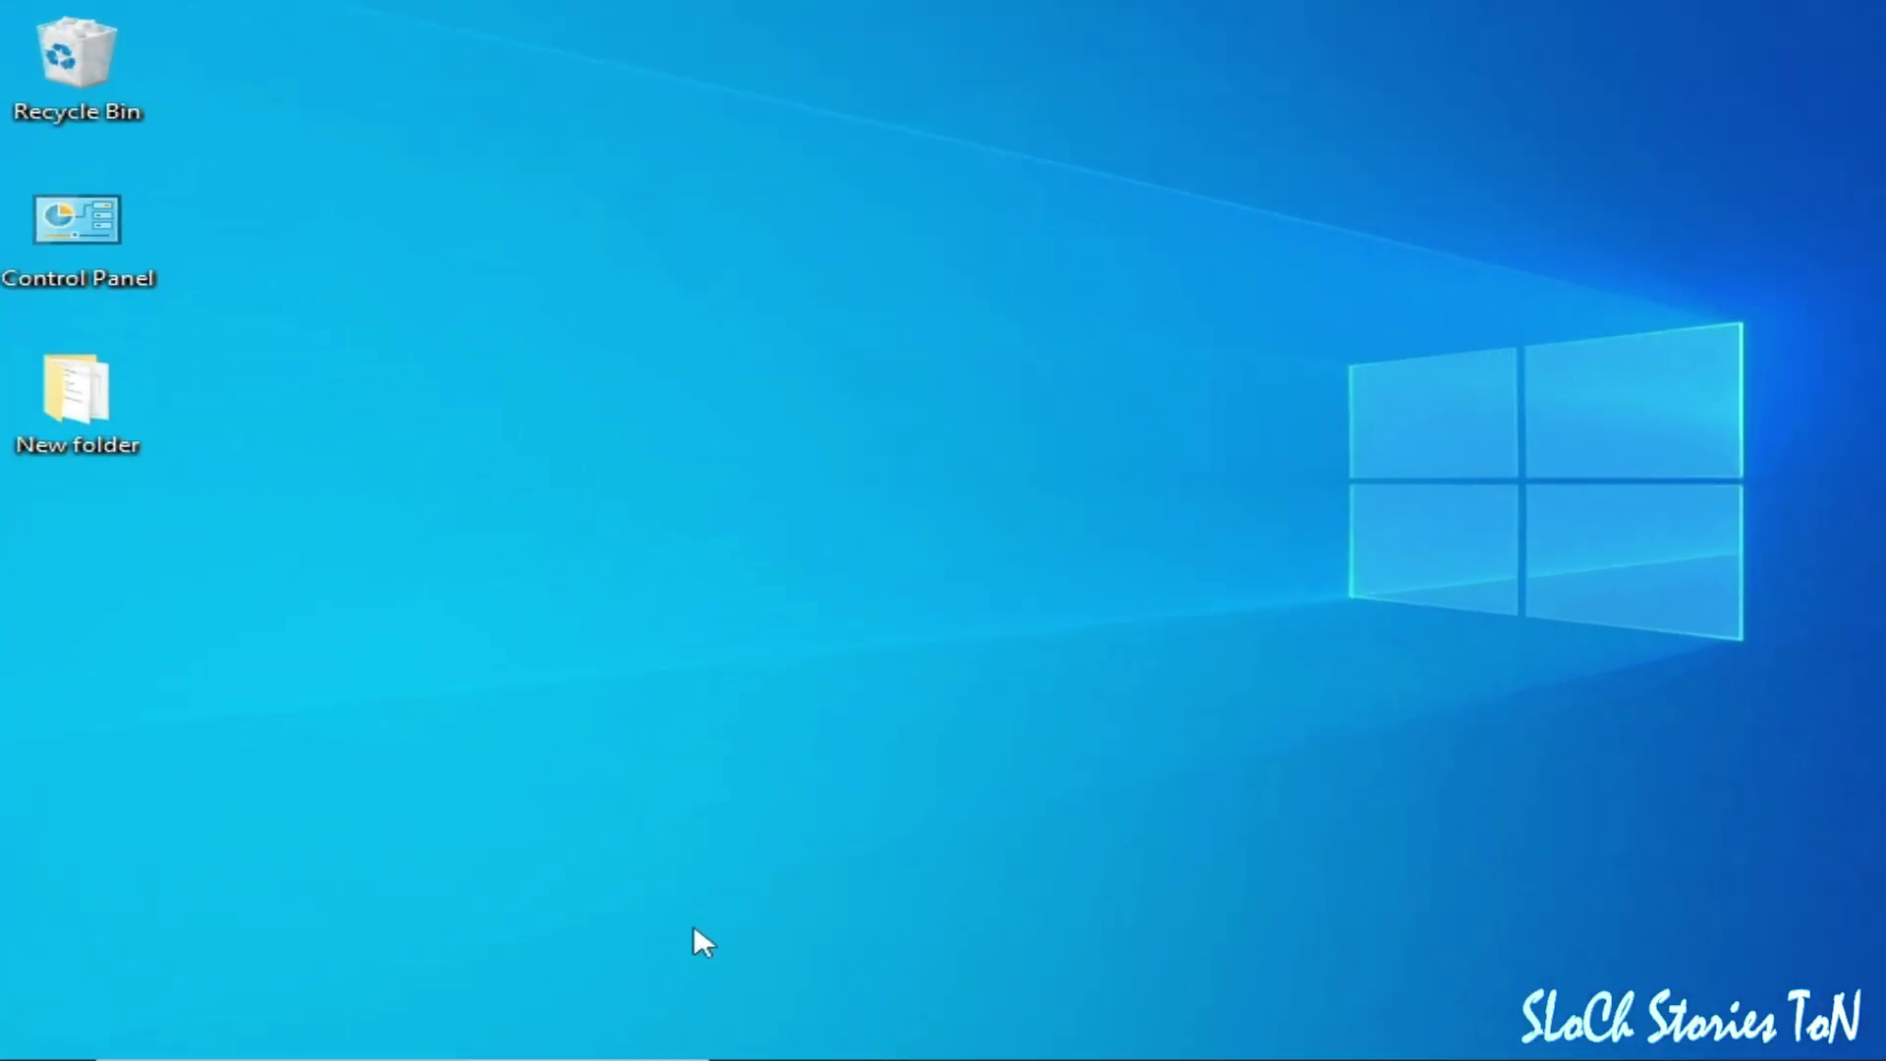
Search Windows for 'dxdiag' and launch the DirectX Diagnostic Tool
left_click(668, 1051)
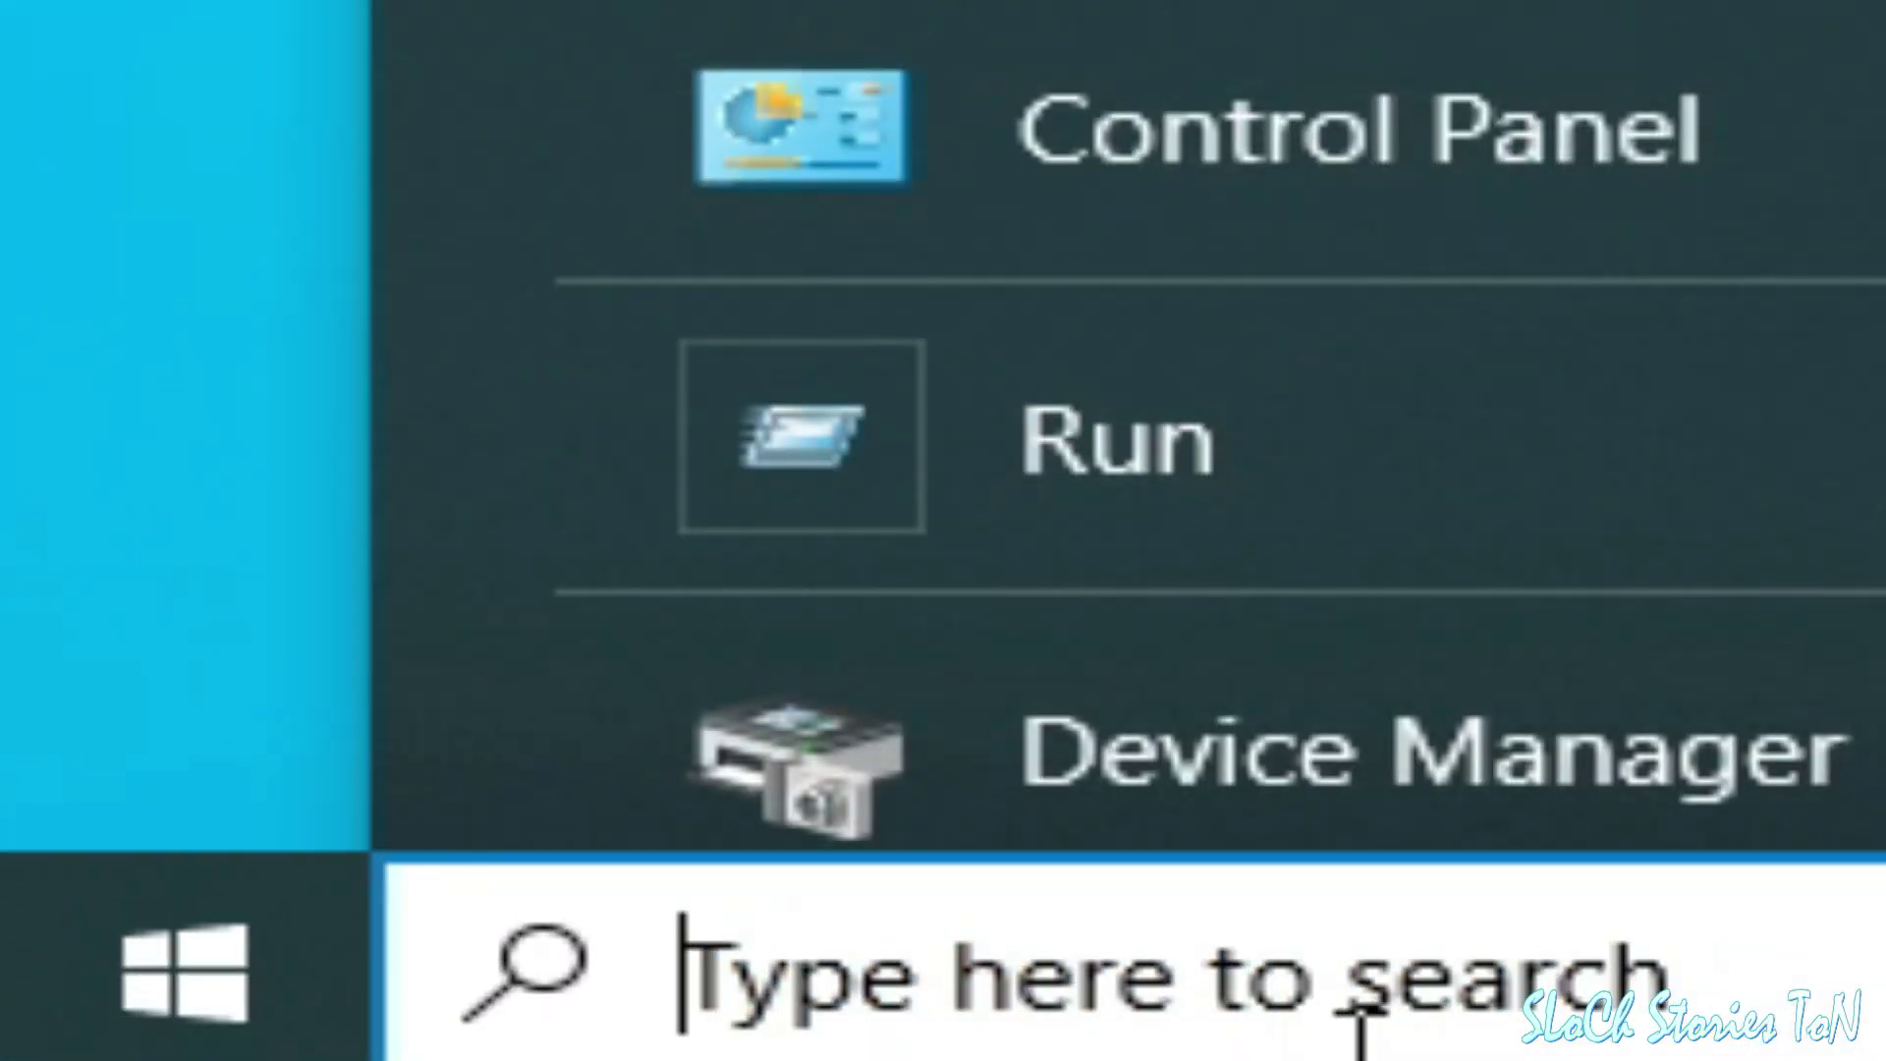
type("dxd")
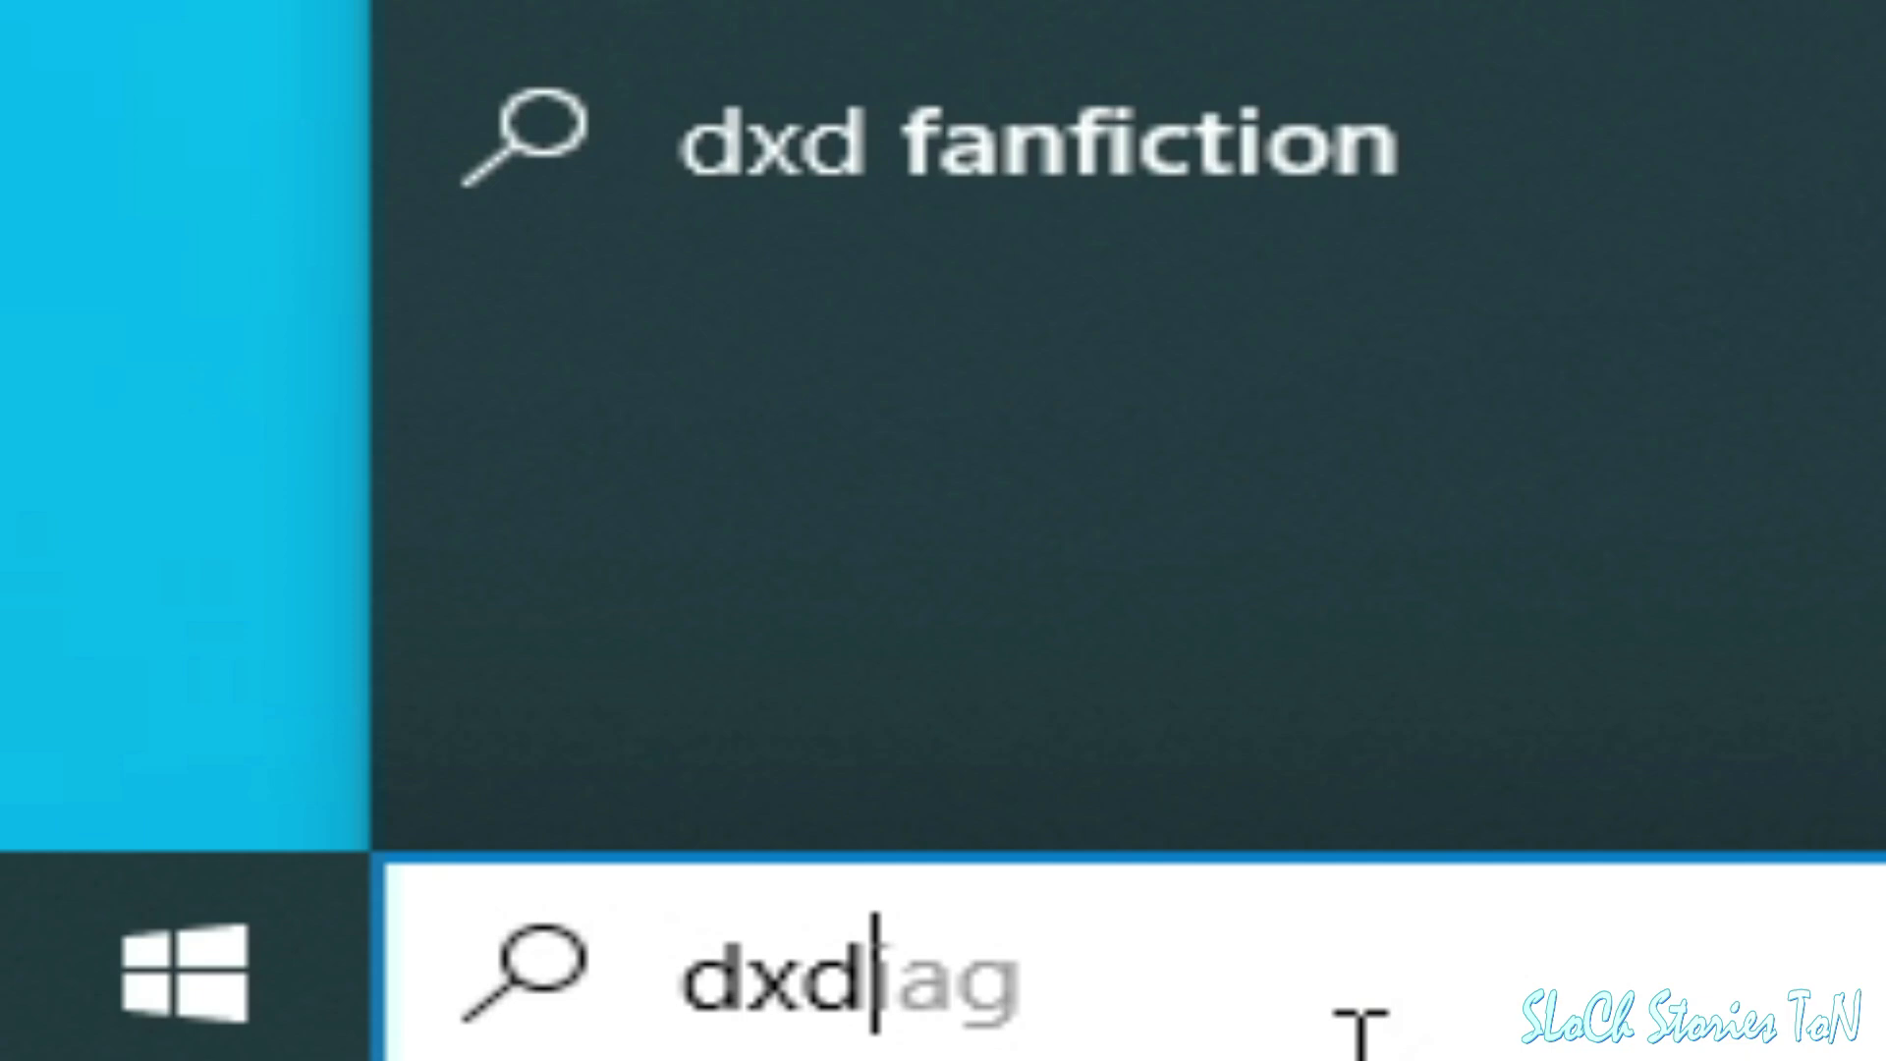
type("iag")
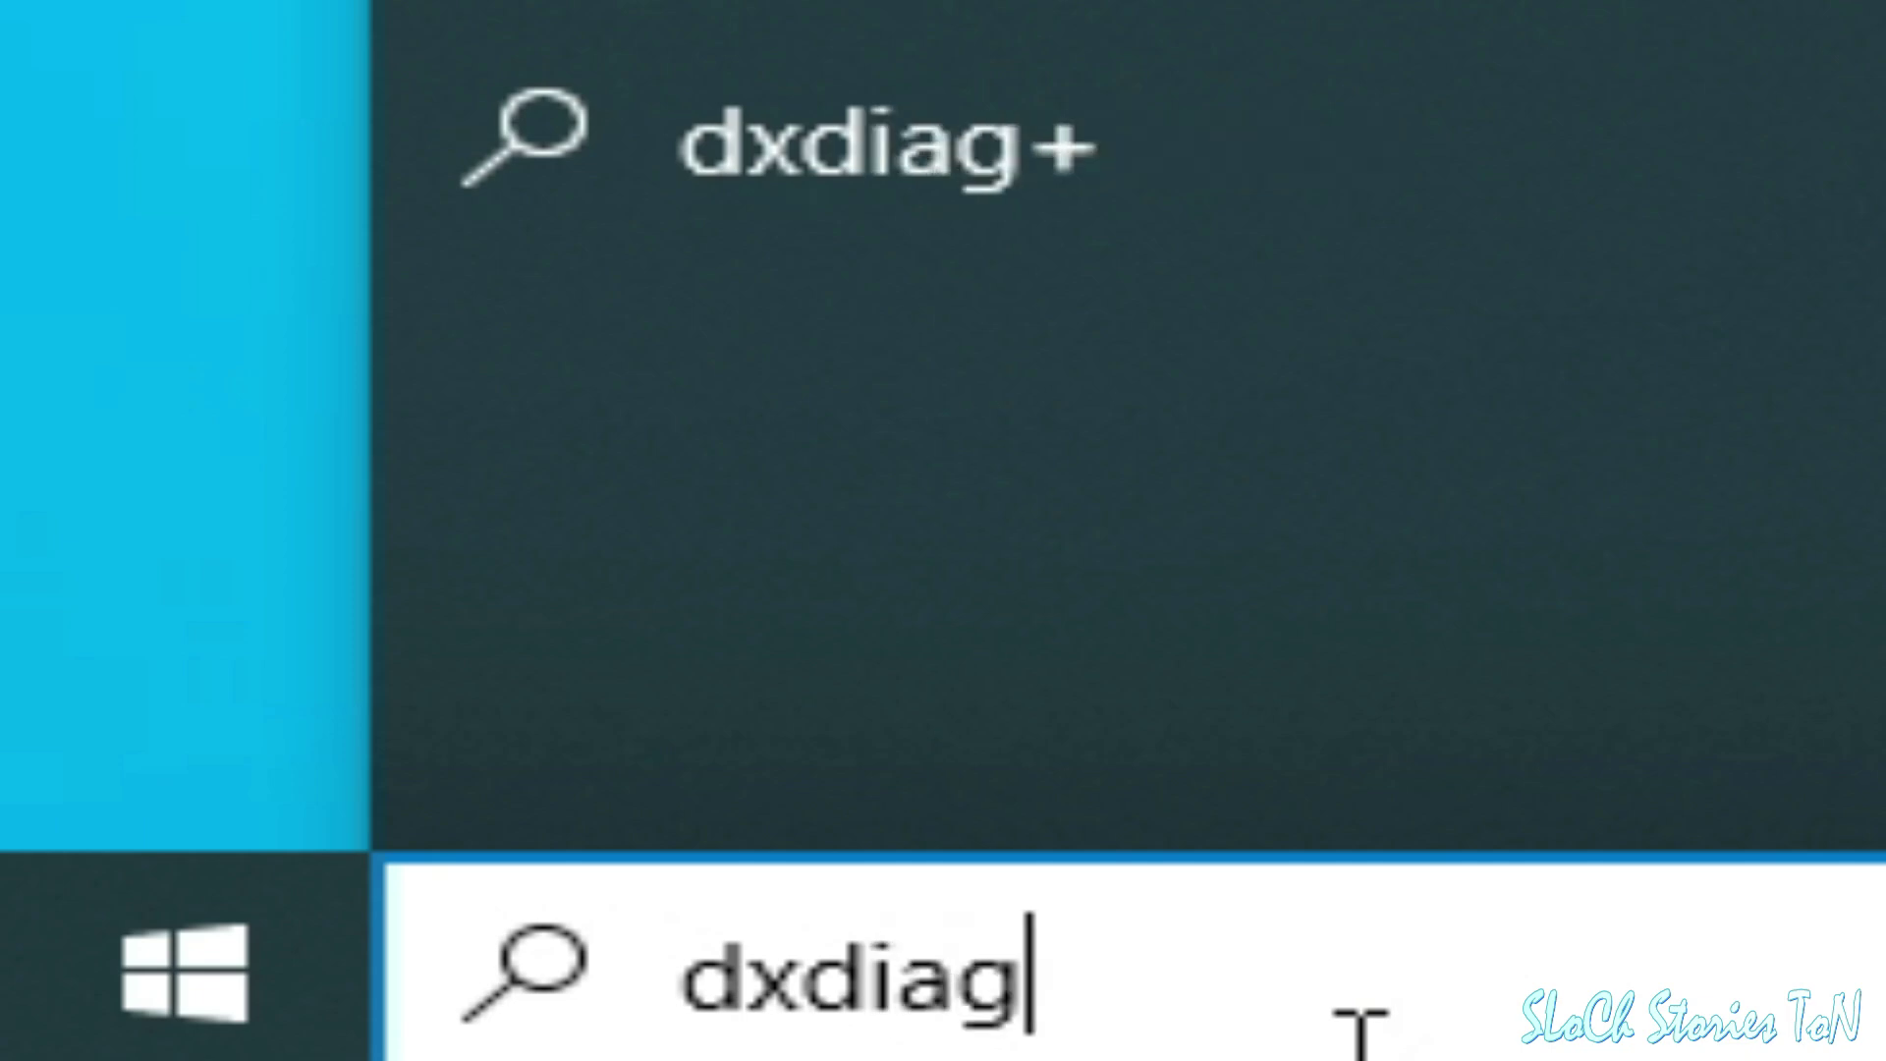
key("Return")
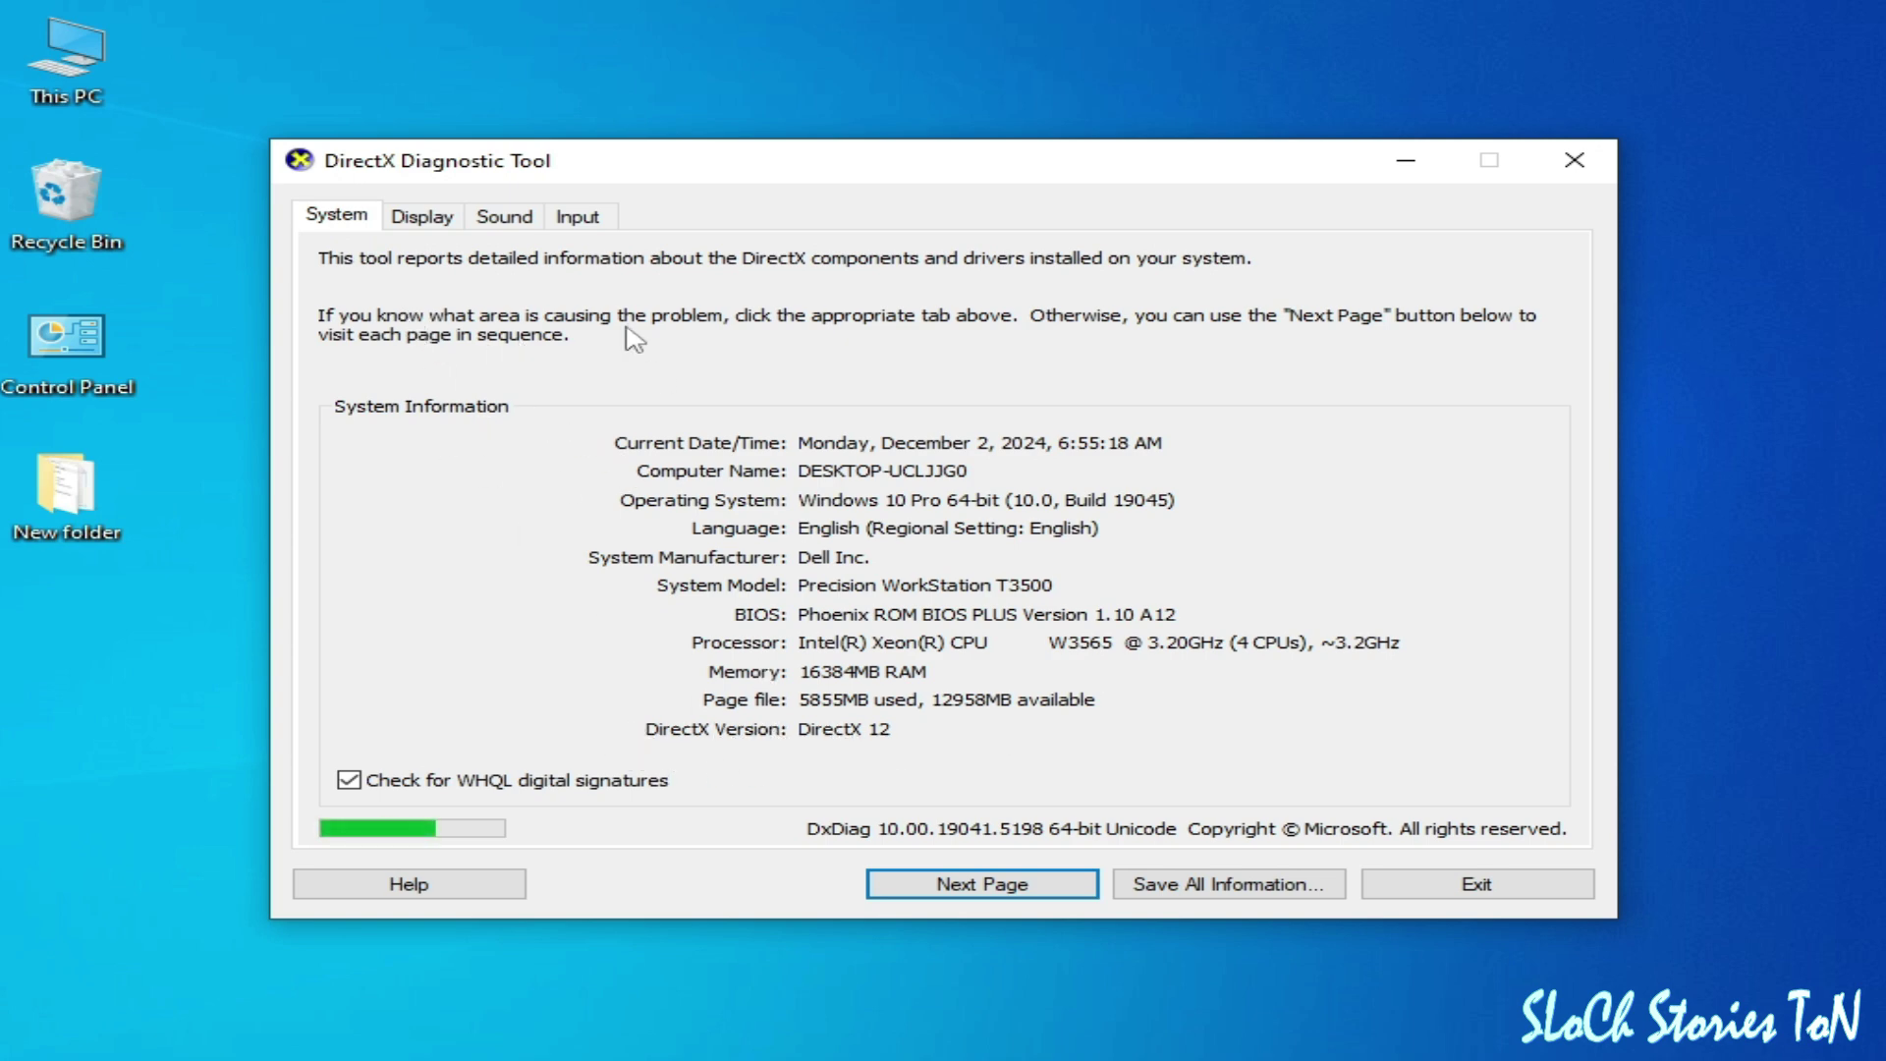
Show the Display tab with the graphics card and driver details in DxDiag
left_click(426, 220)
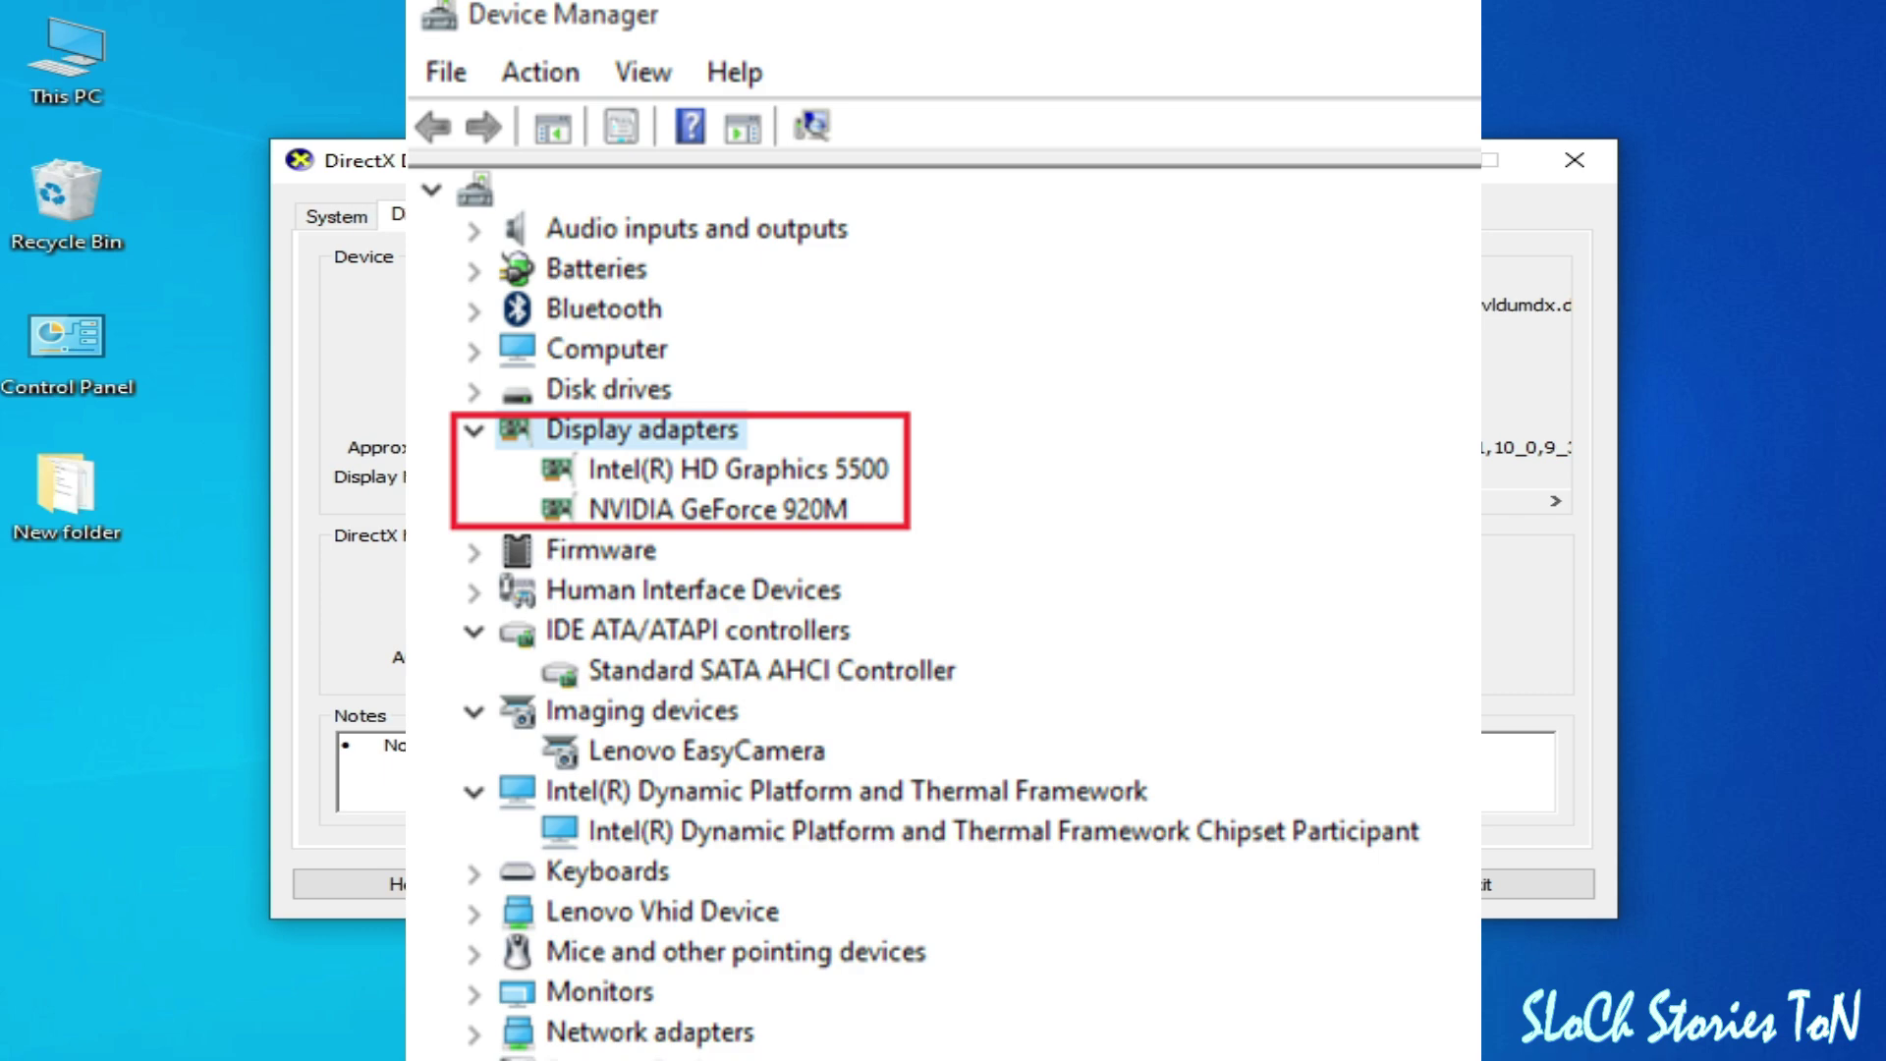
Close the DirectX Diagnostic Tool and open Device Manager through a 'device' search
left_click(1561, 165)
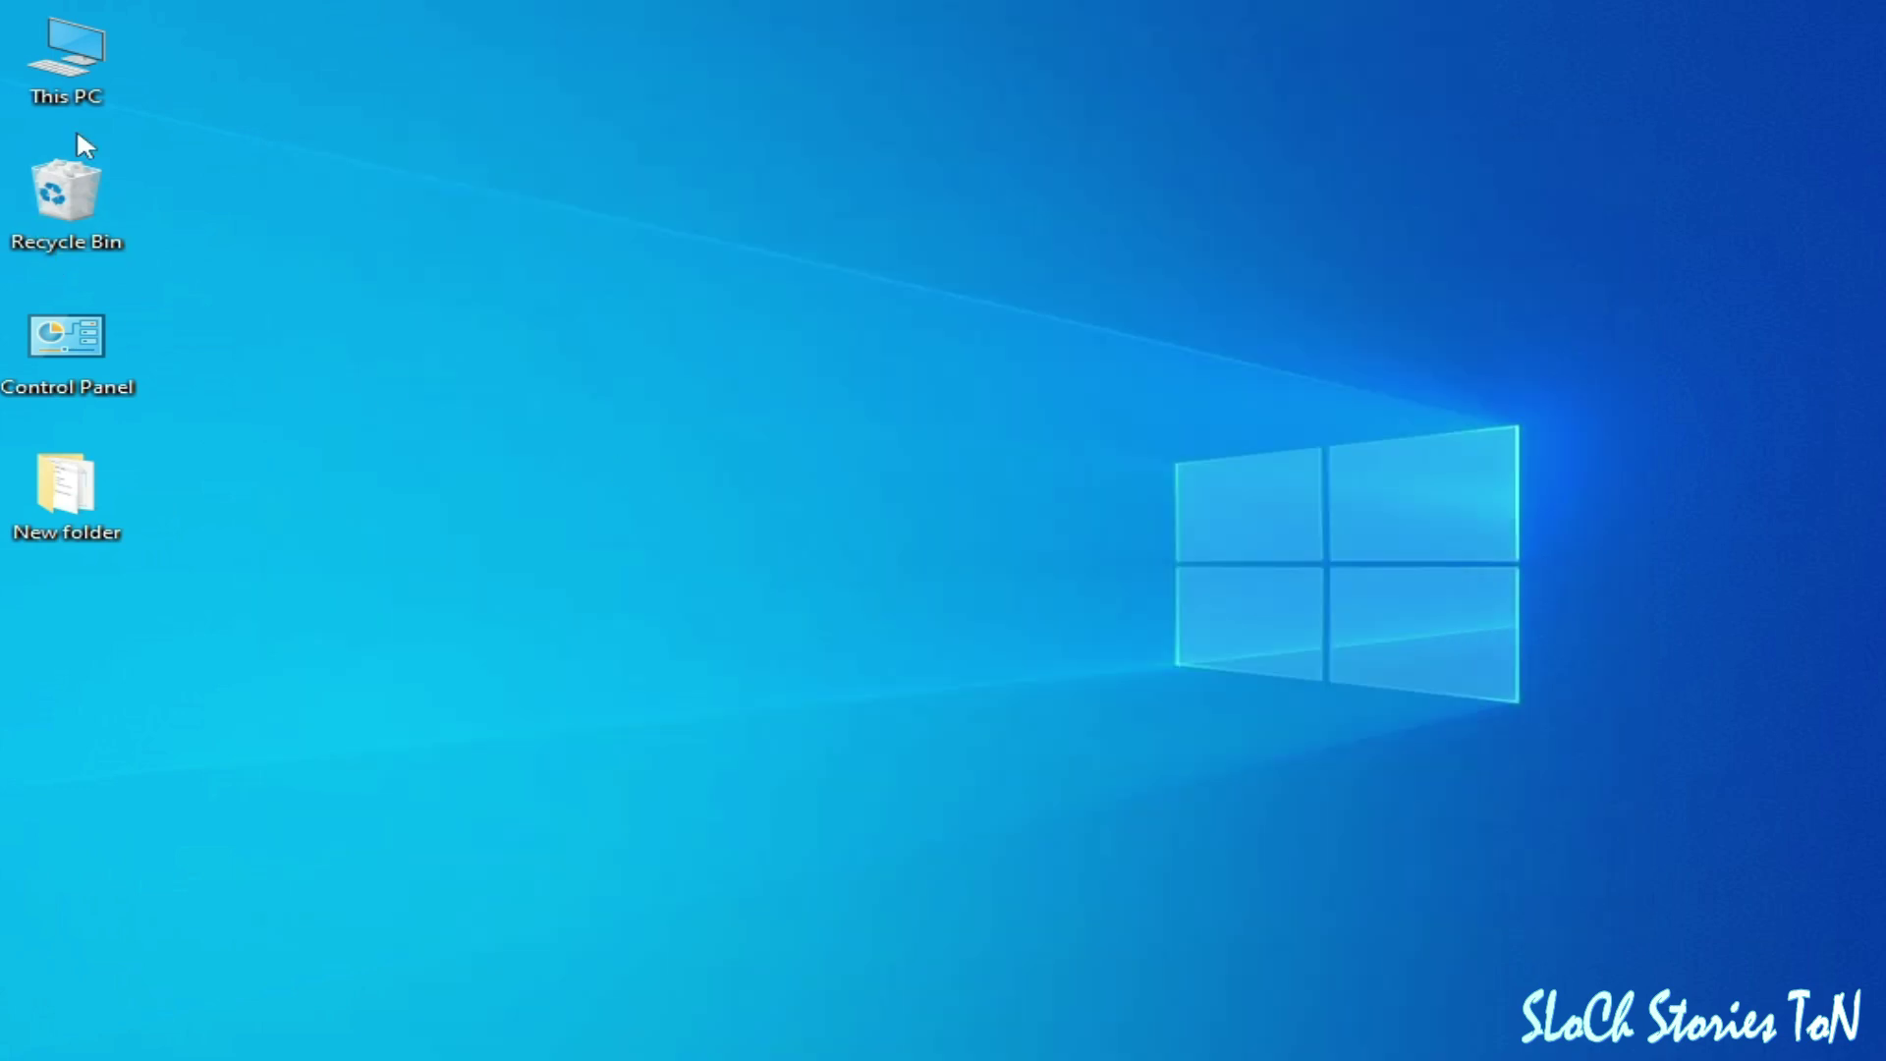
double_click(81, 92)
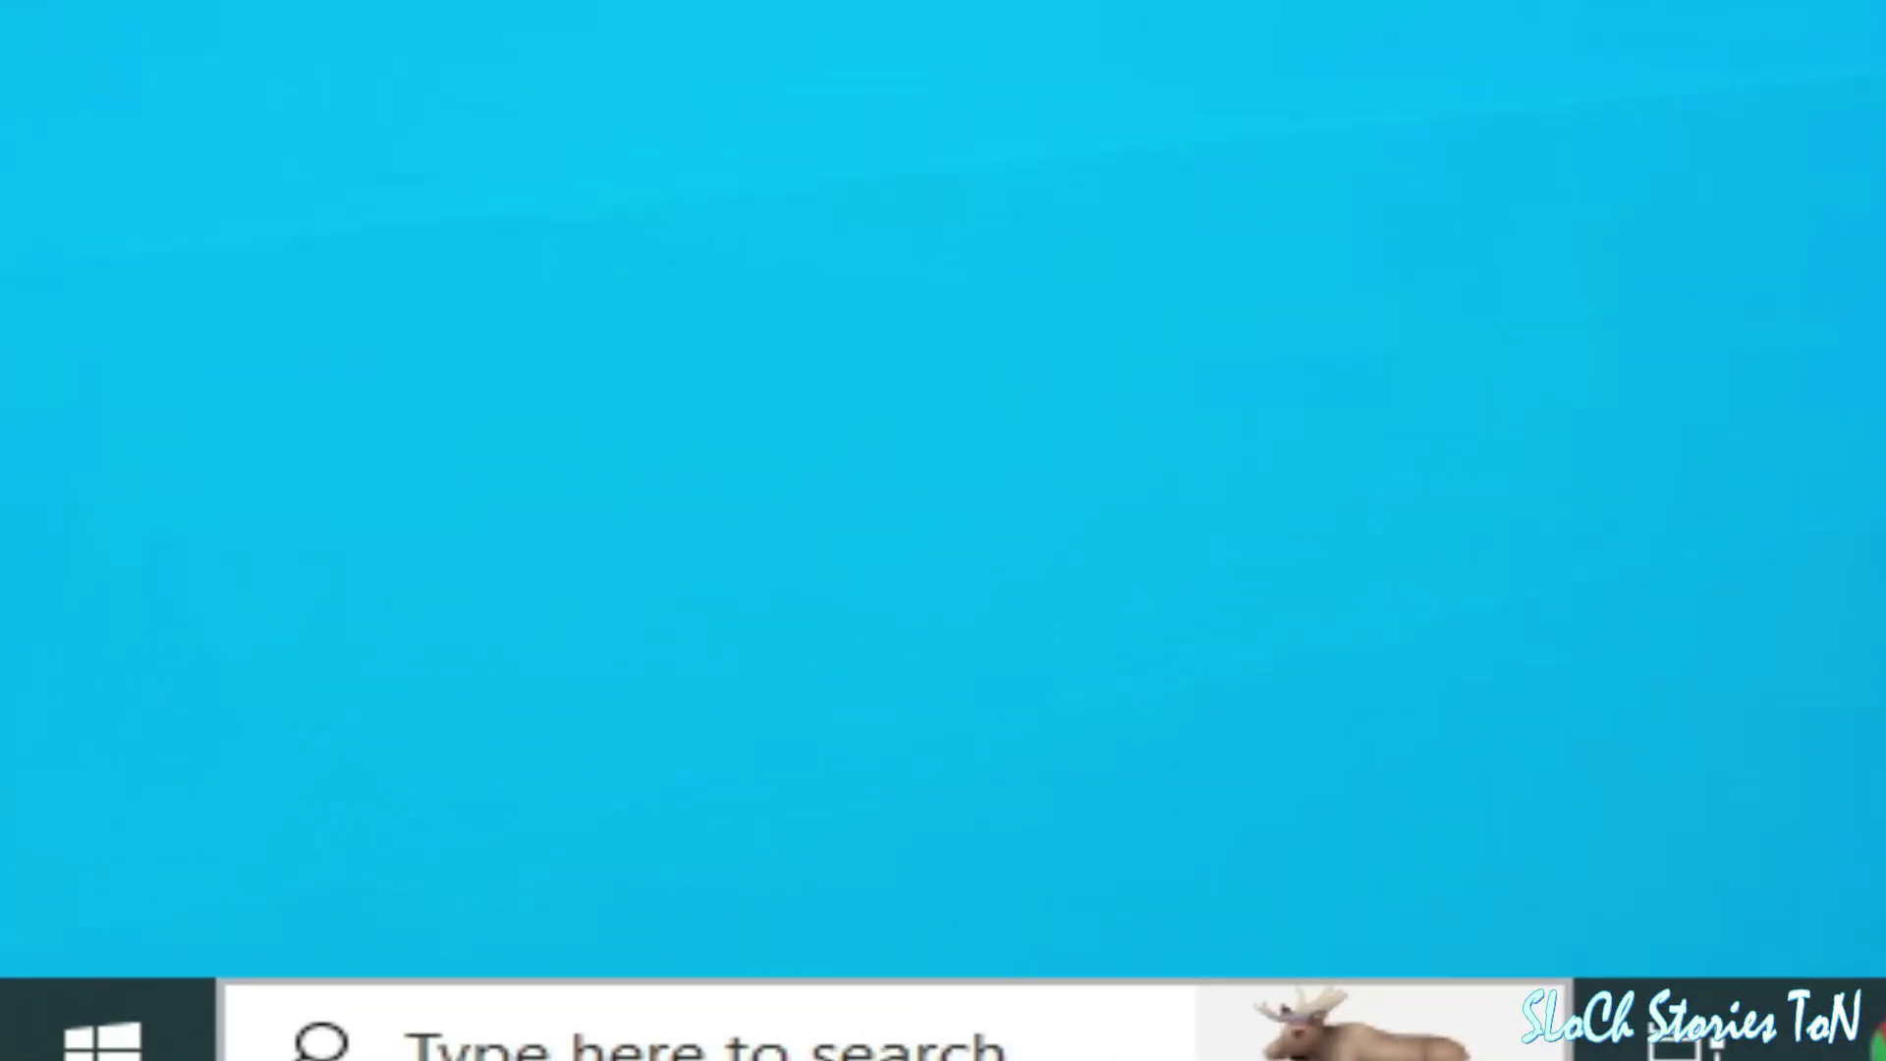
left_click(595, 1046)
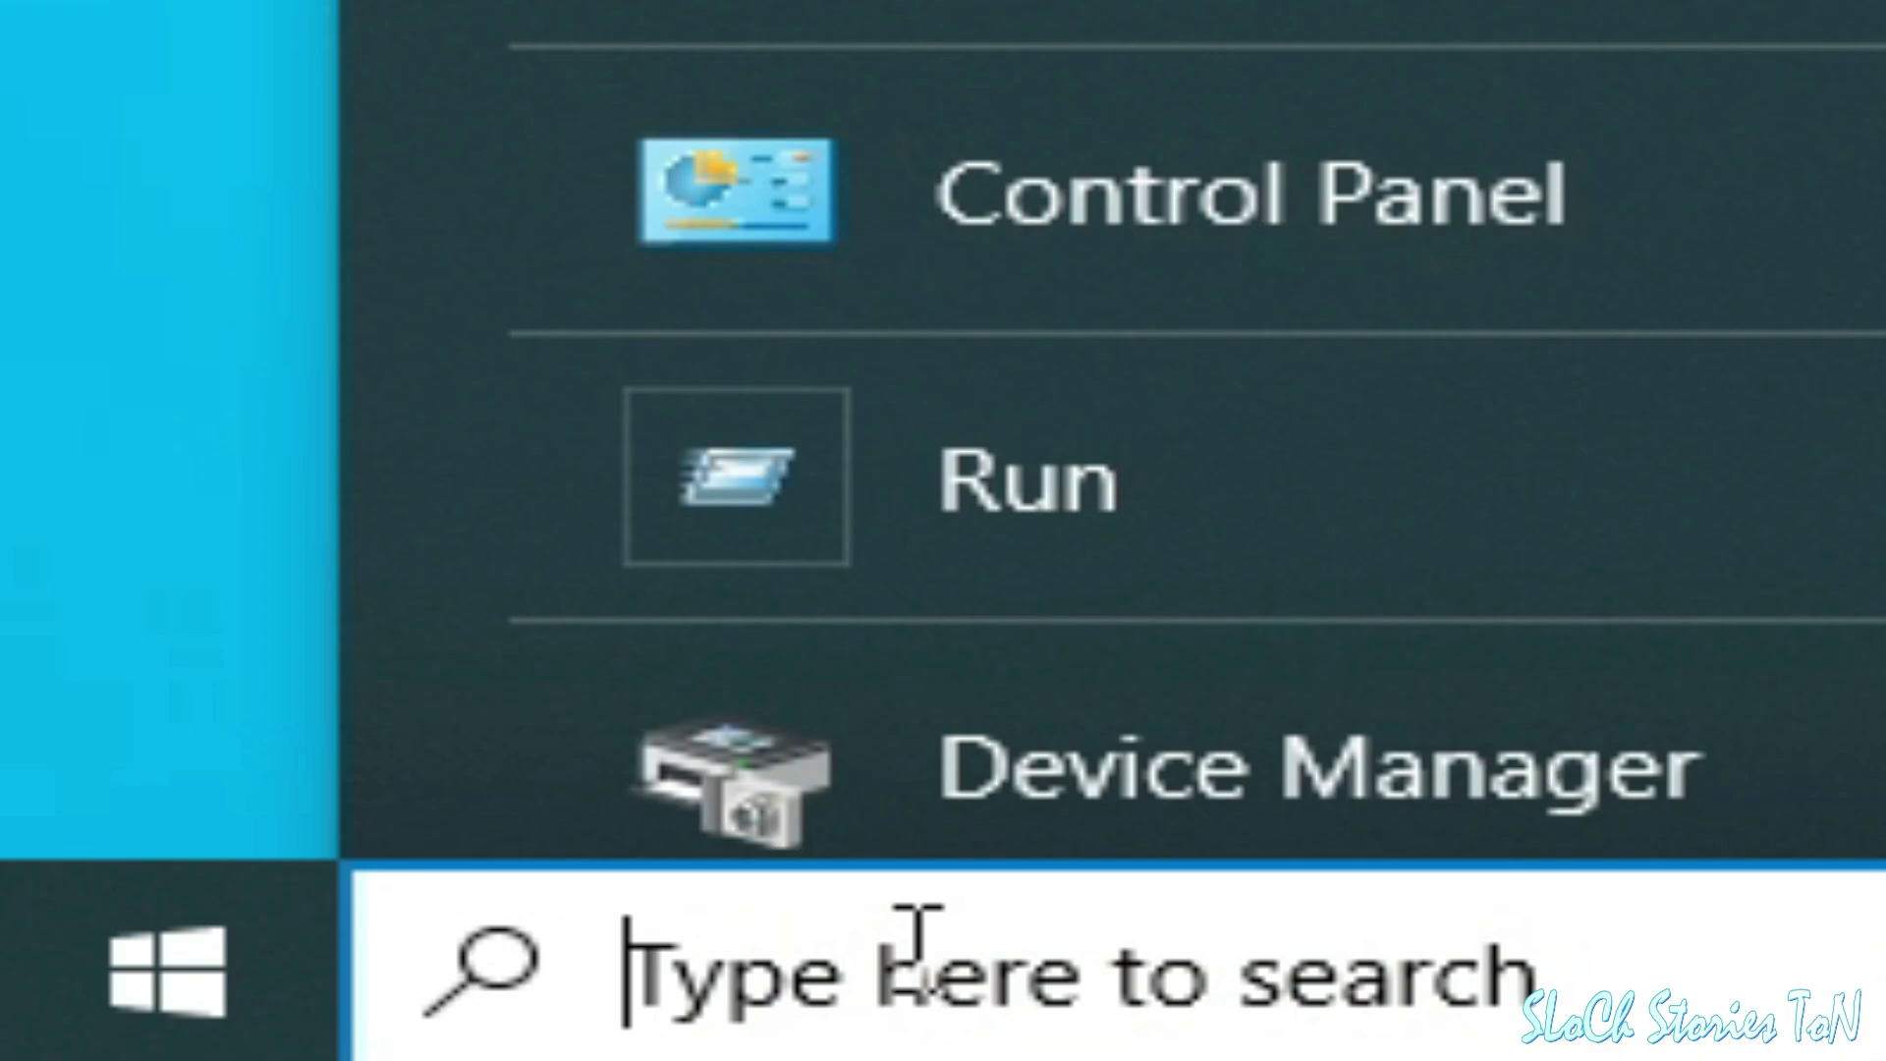
type("device")
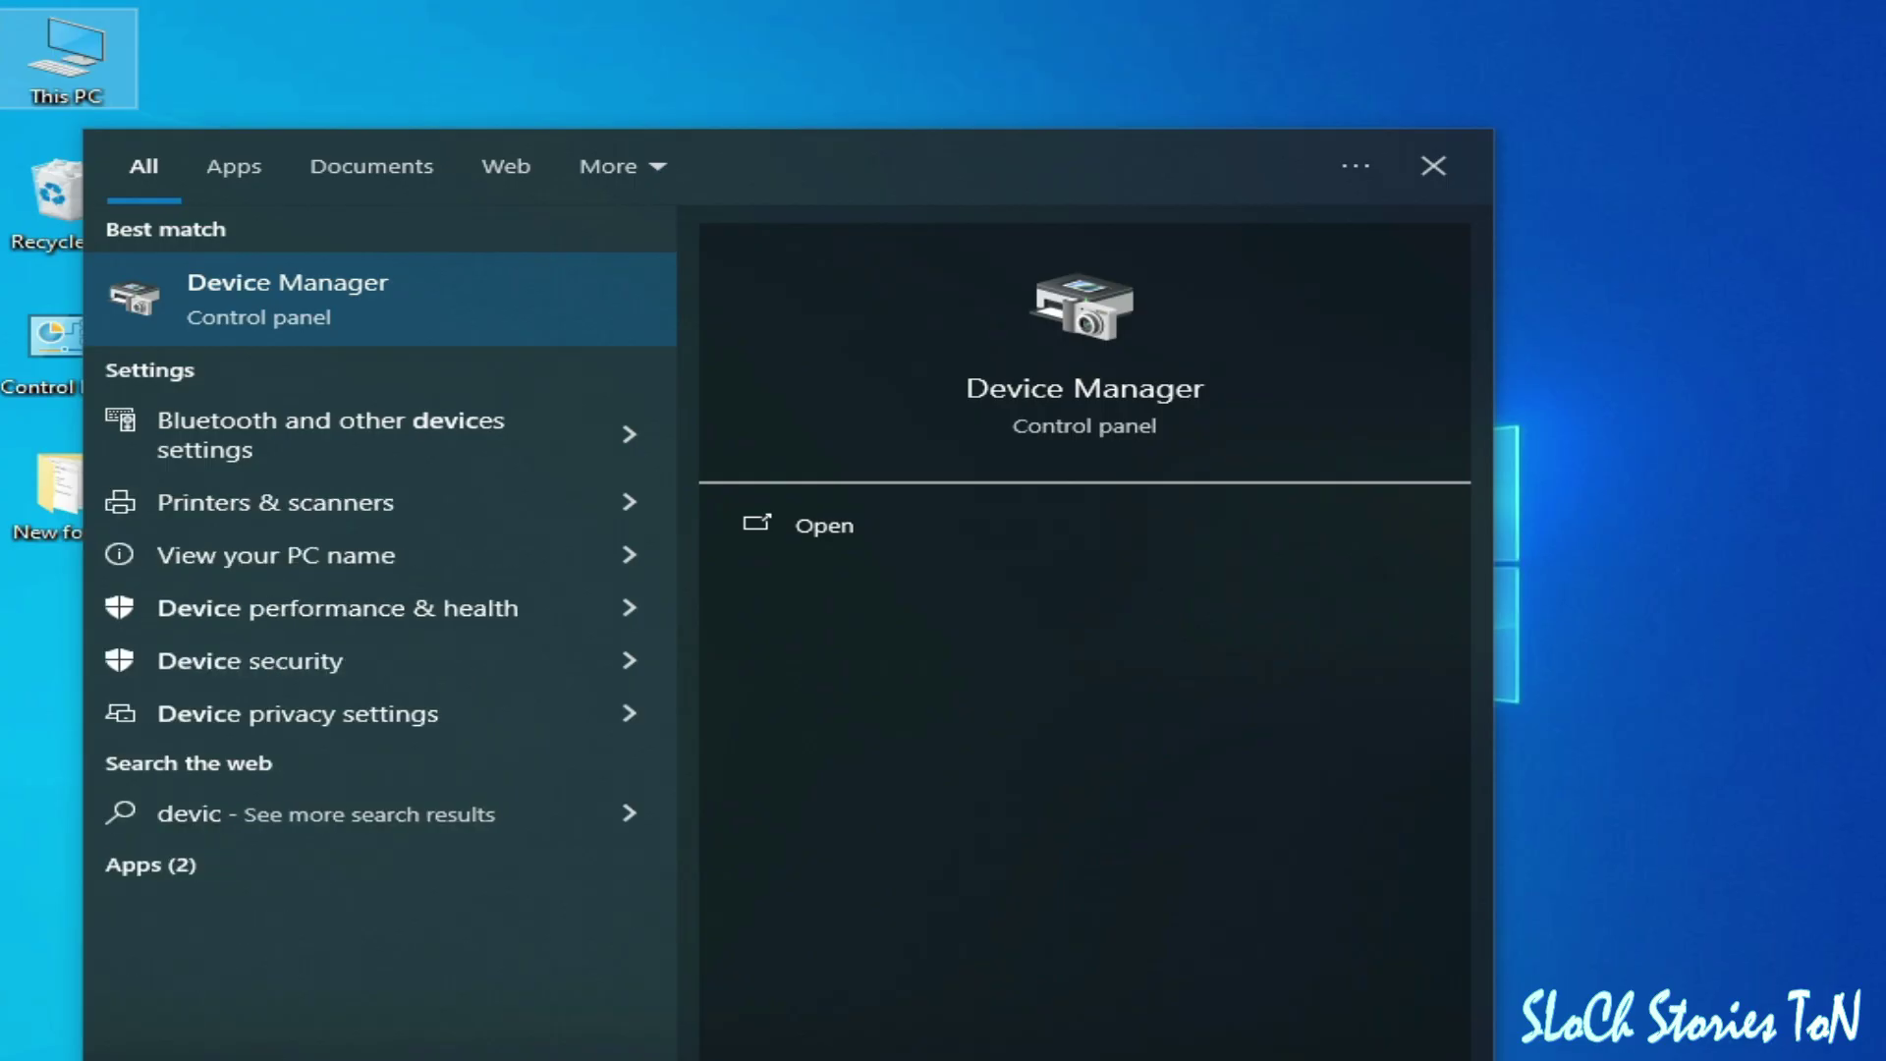
left_click(240, 275)
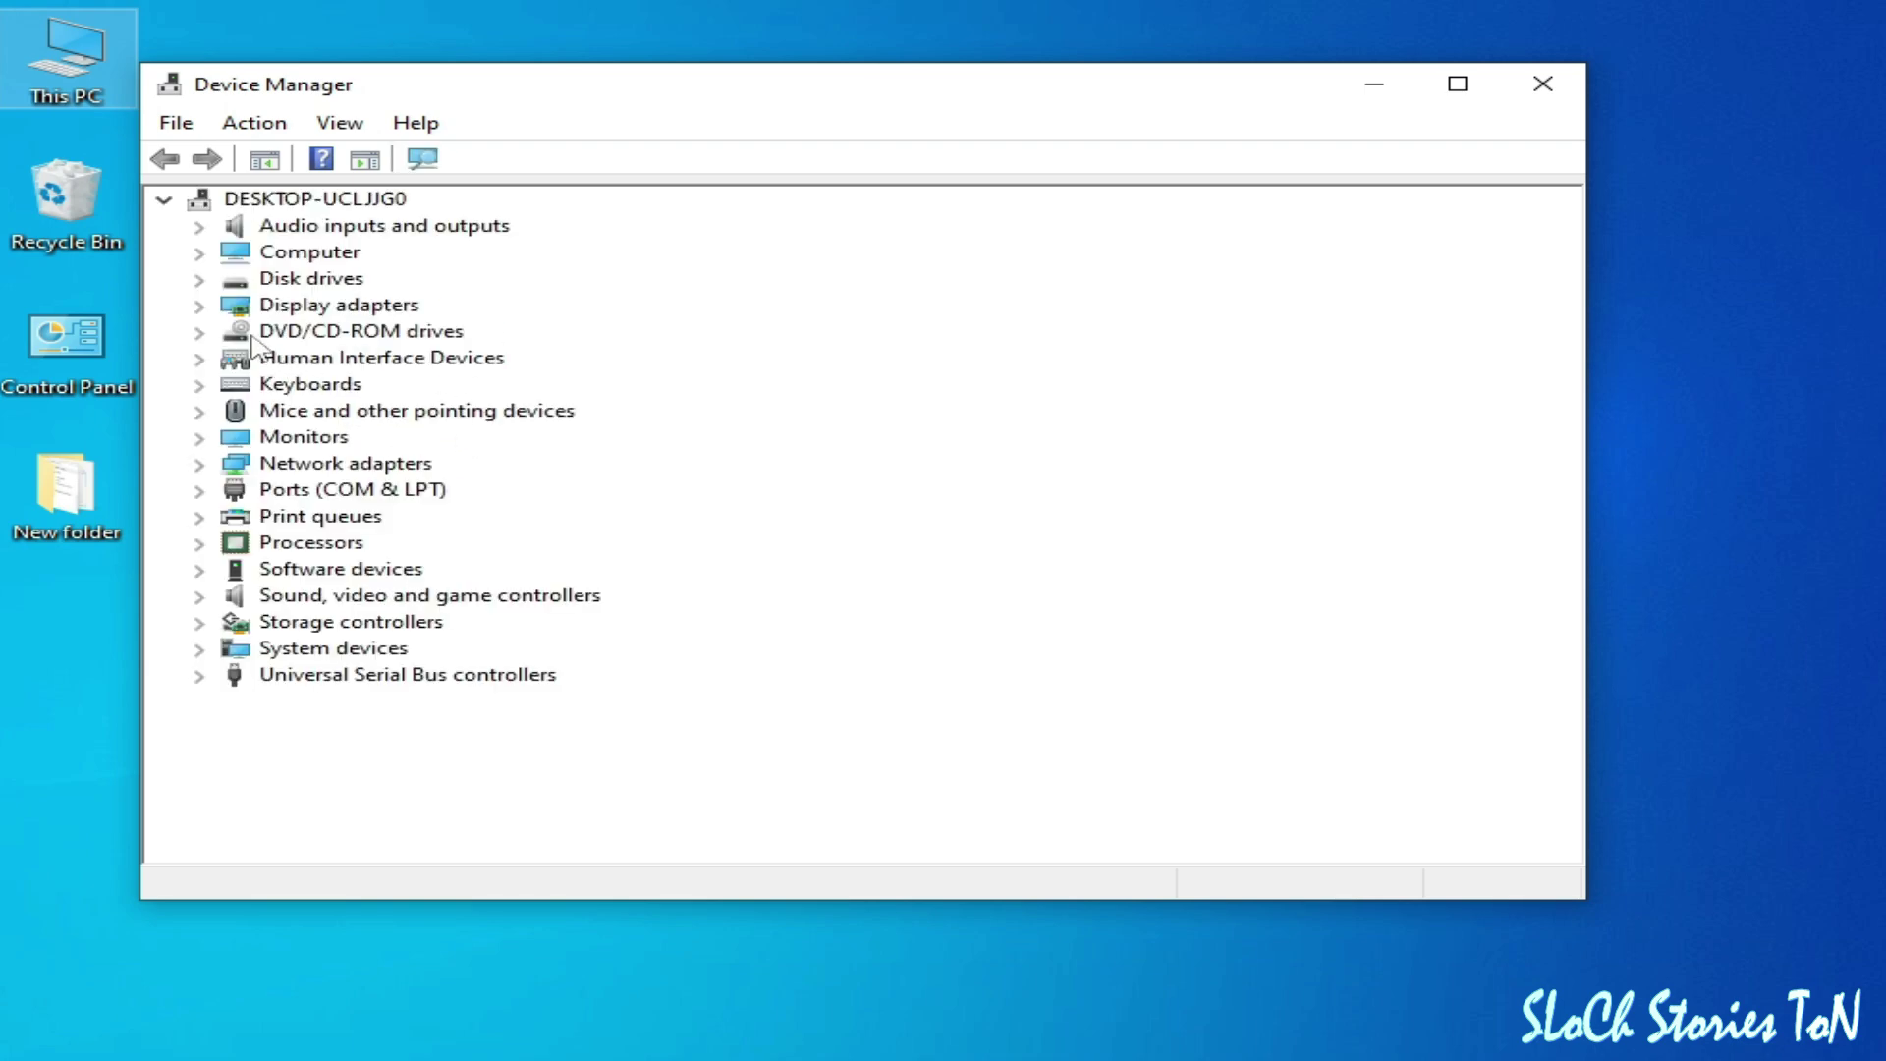
Expand Display adapters, select the NVIDIA GeForce GTX 970, then close Device Manager
left_click(199, 305)
left_click(413, 332)
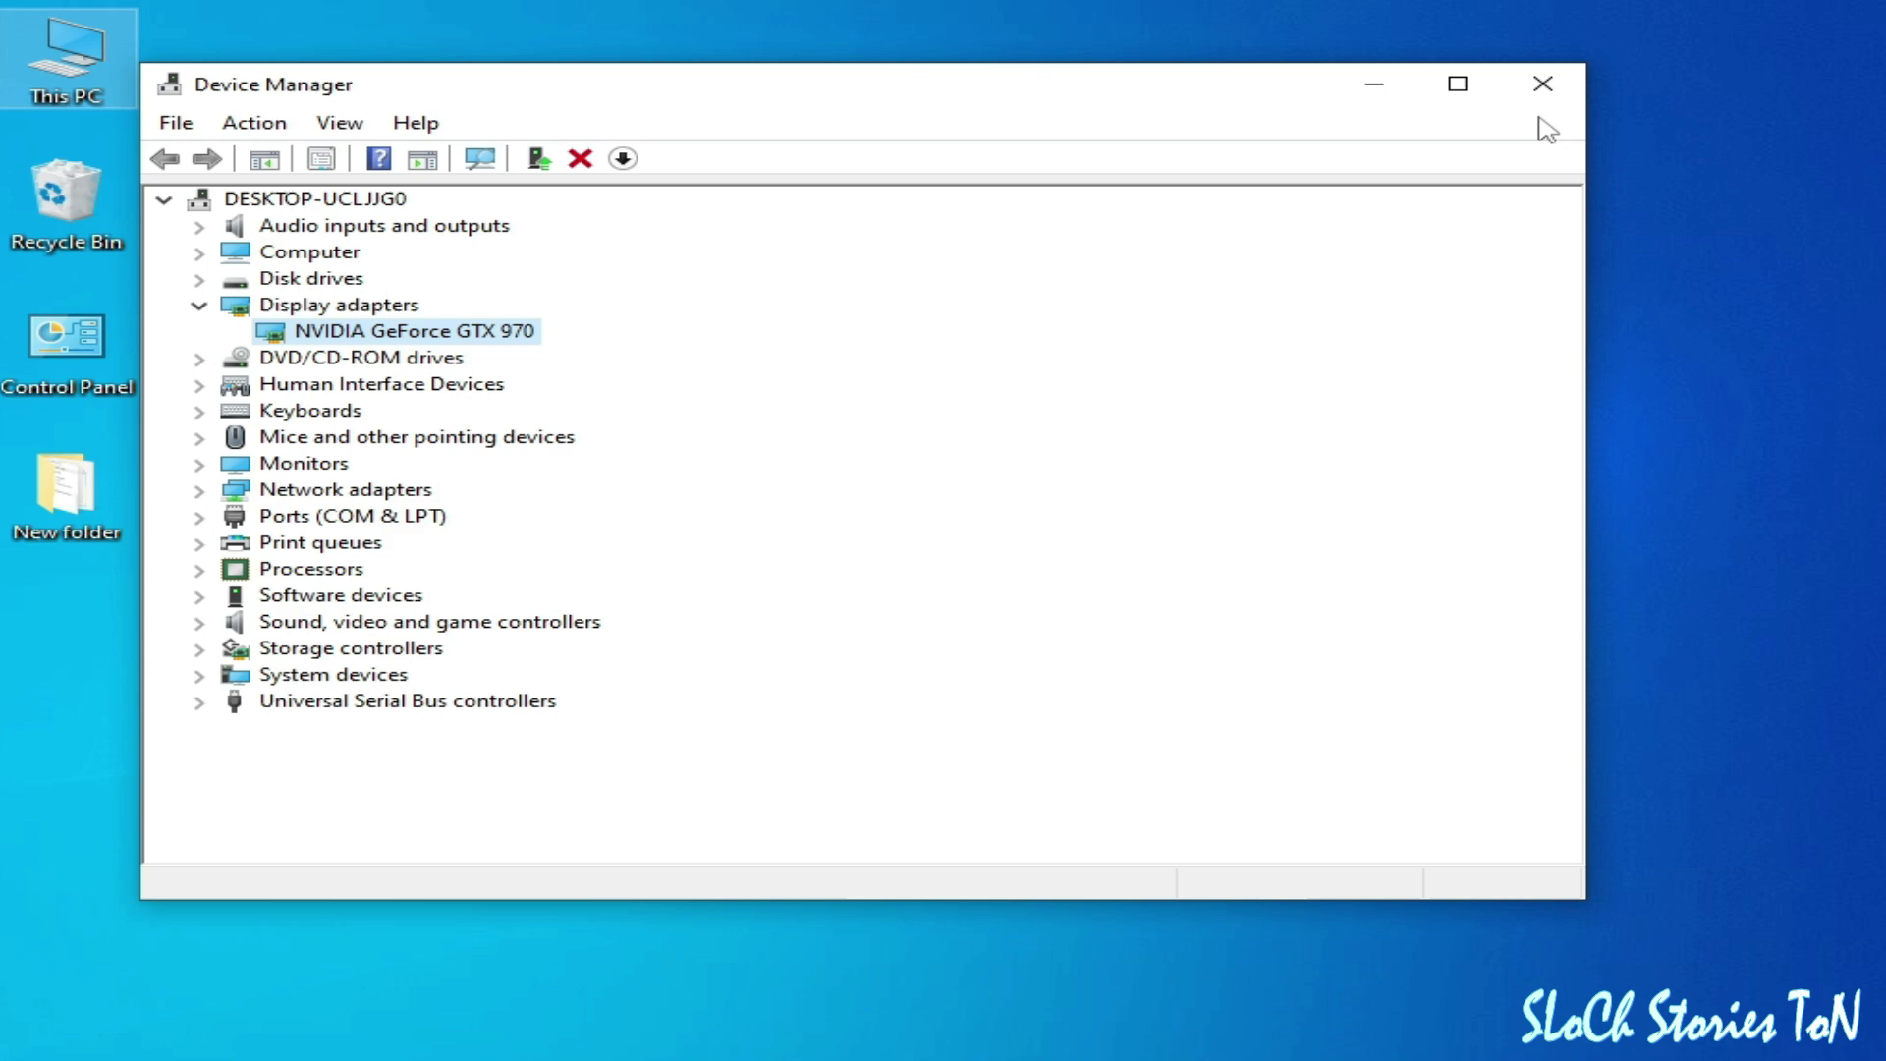
left_click(1543, 83)
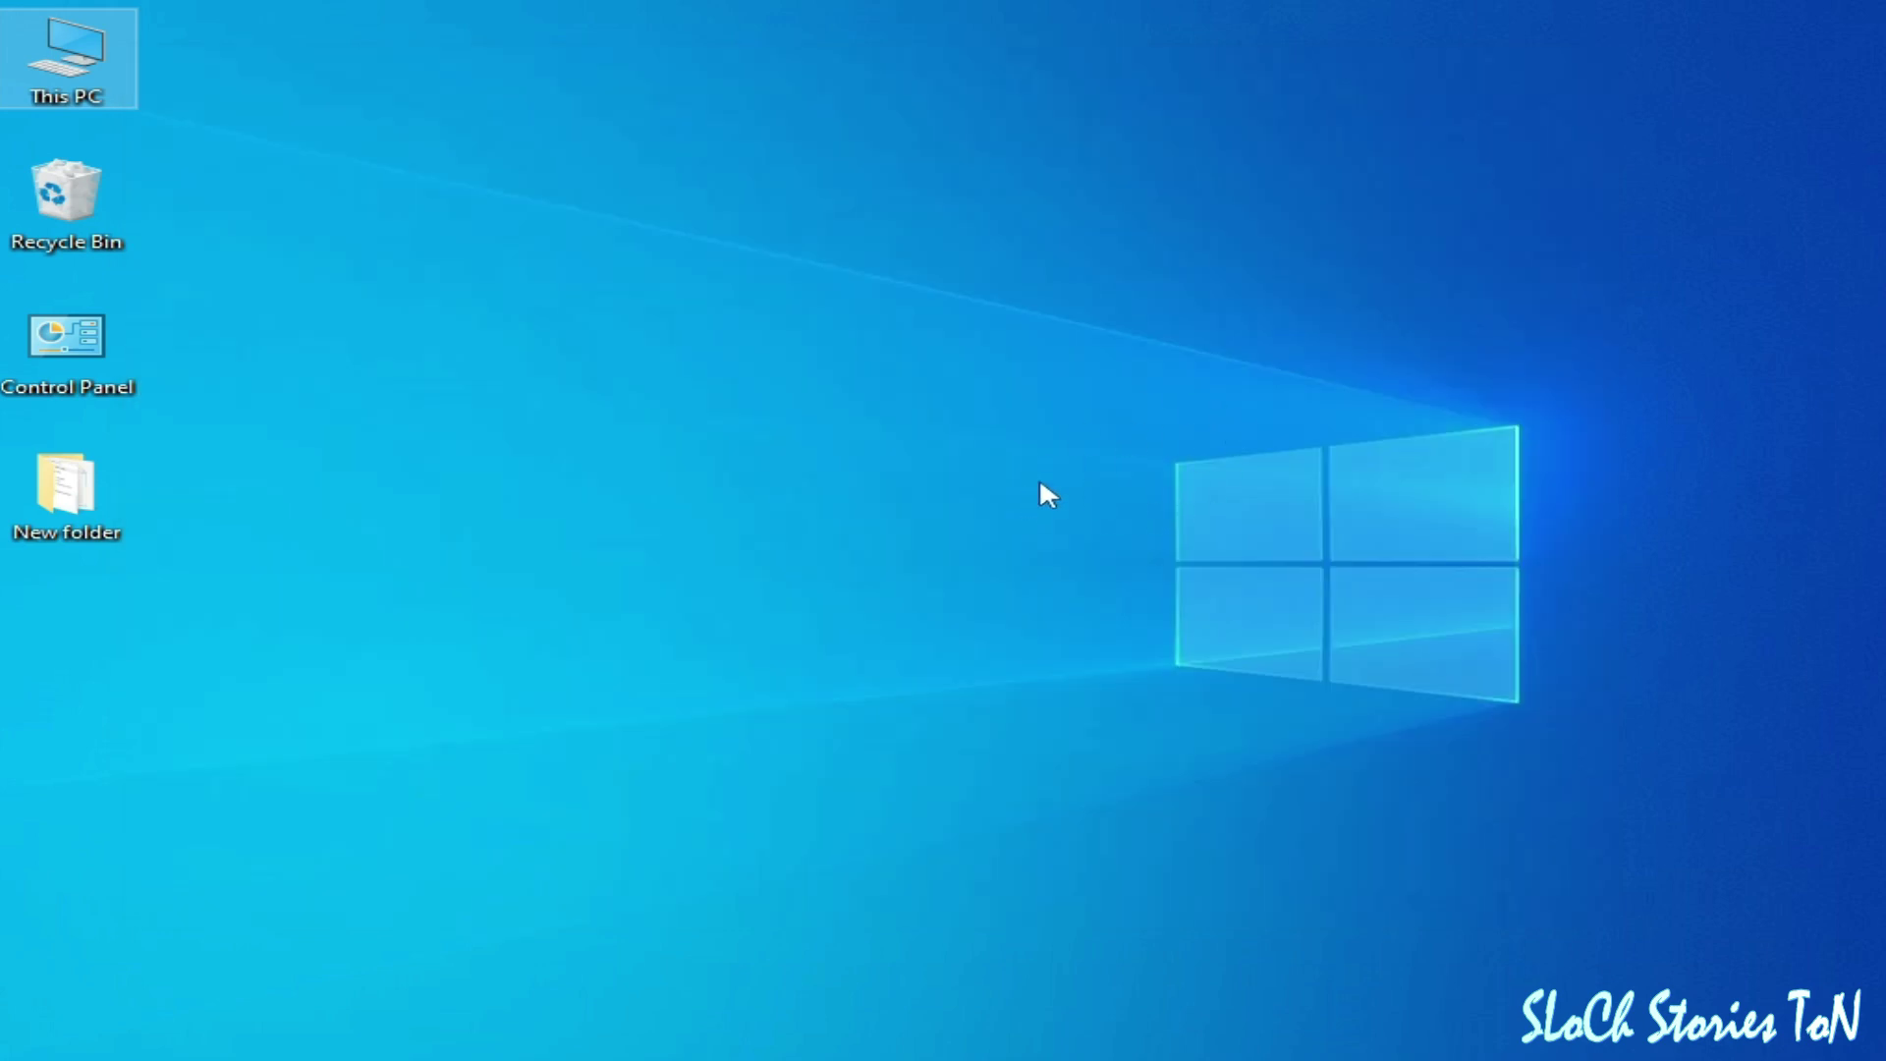
Open NVIDIA Control Panel from the desktop and go to Configure Surround, PhysX
right_click(1041, 484)
left_click(1232, 719)
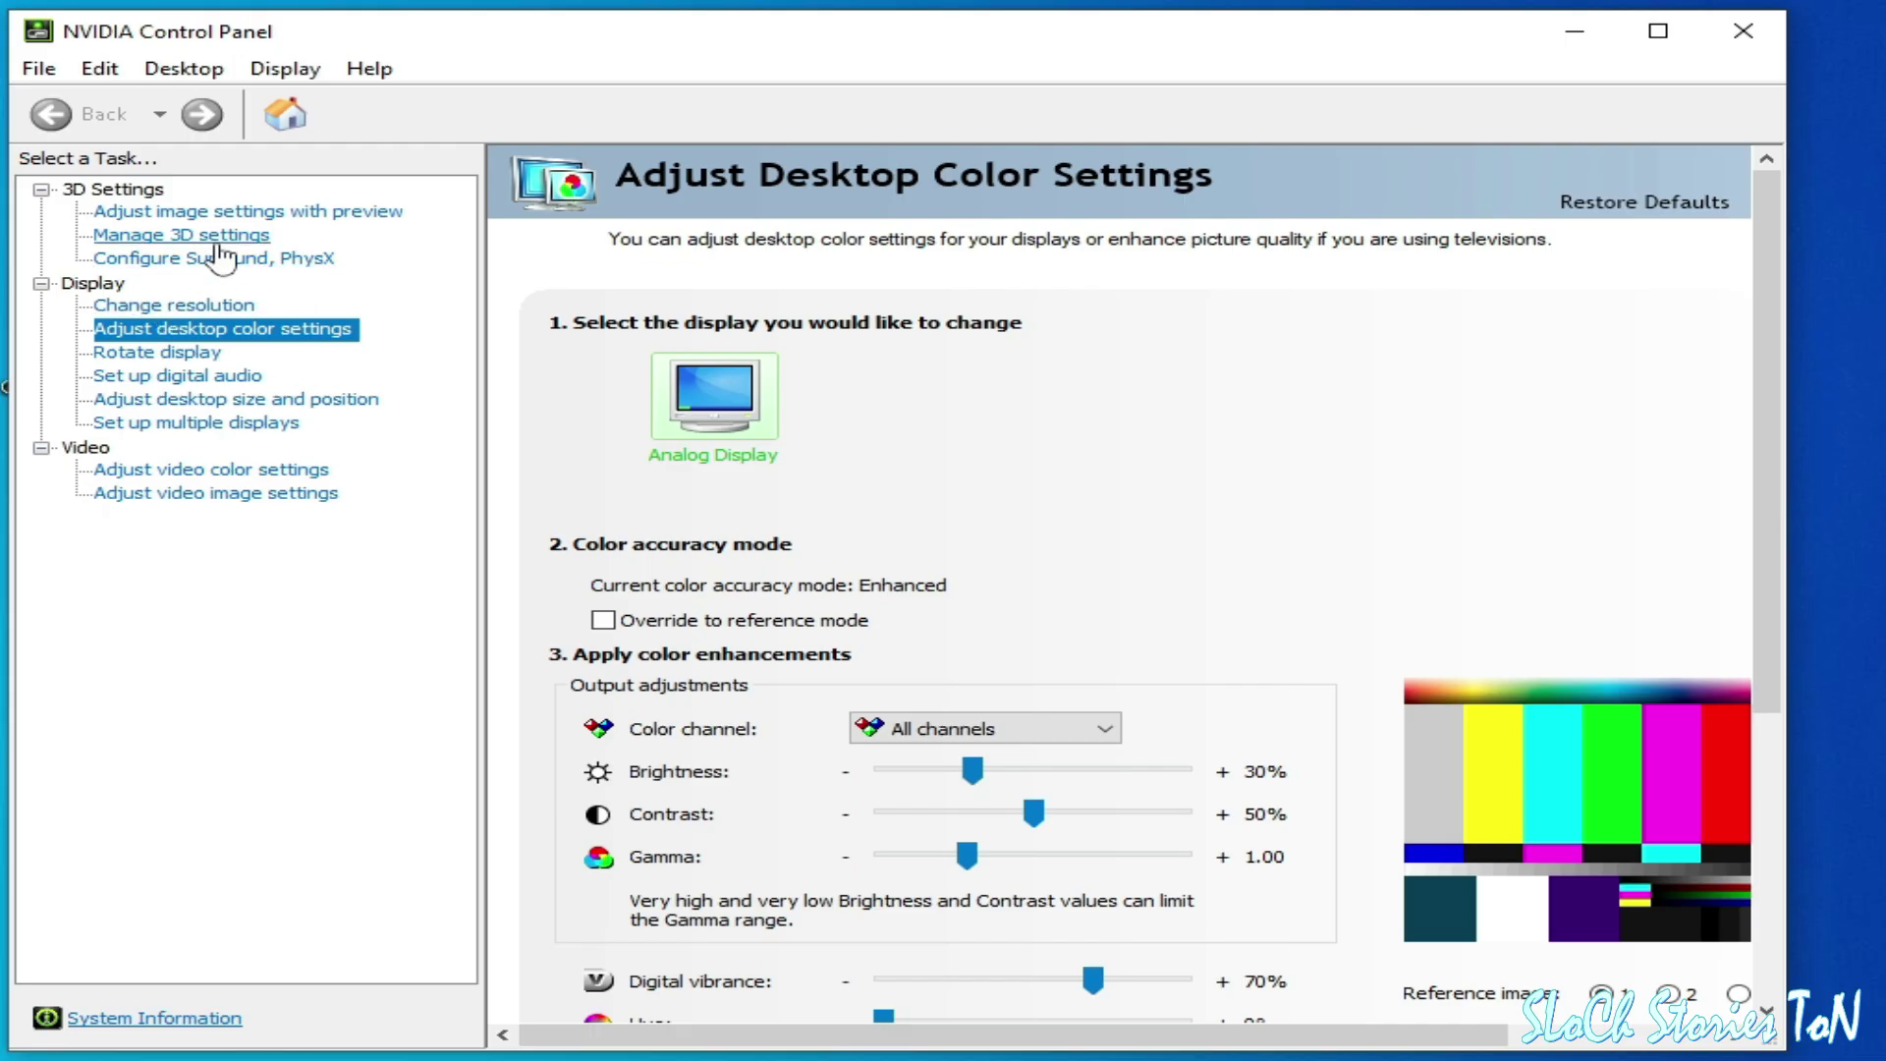
left_click(216, 238)
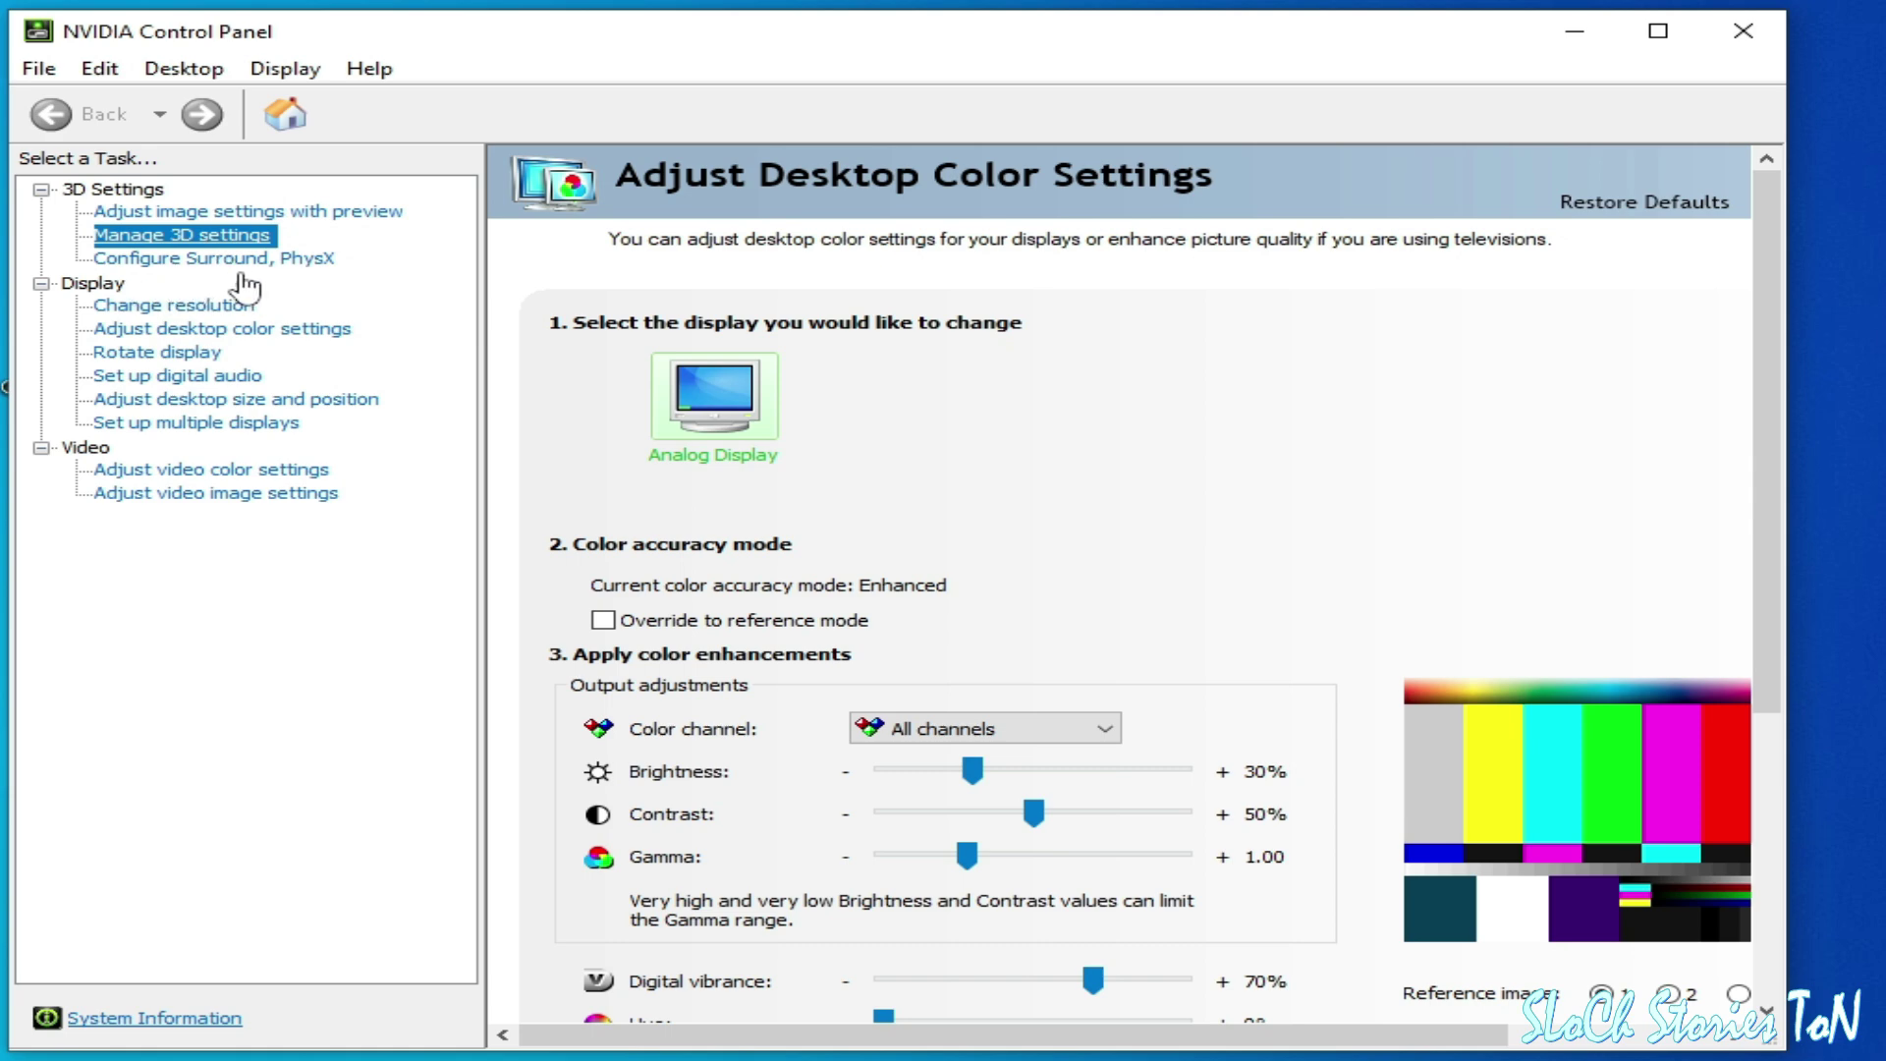
left_click(216, 262)
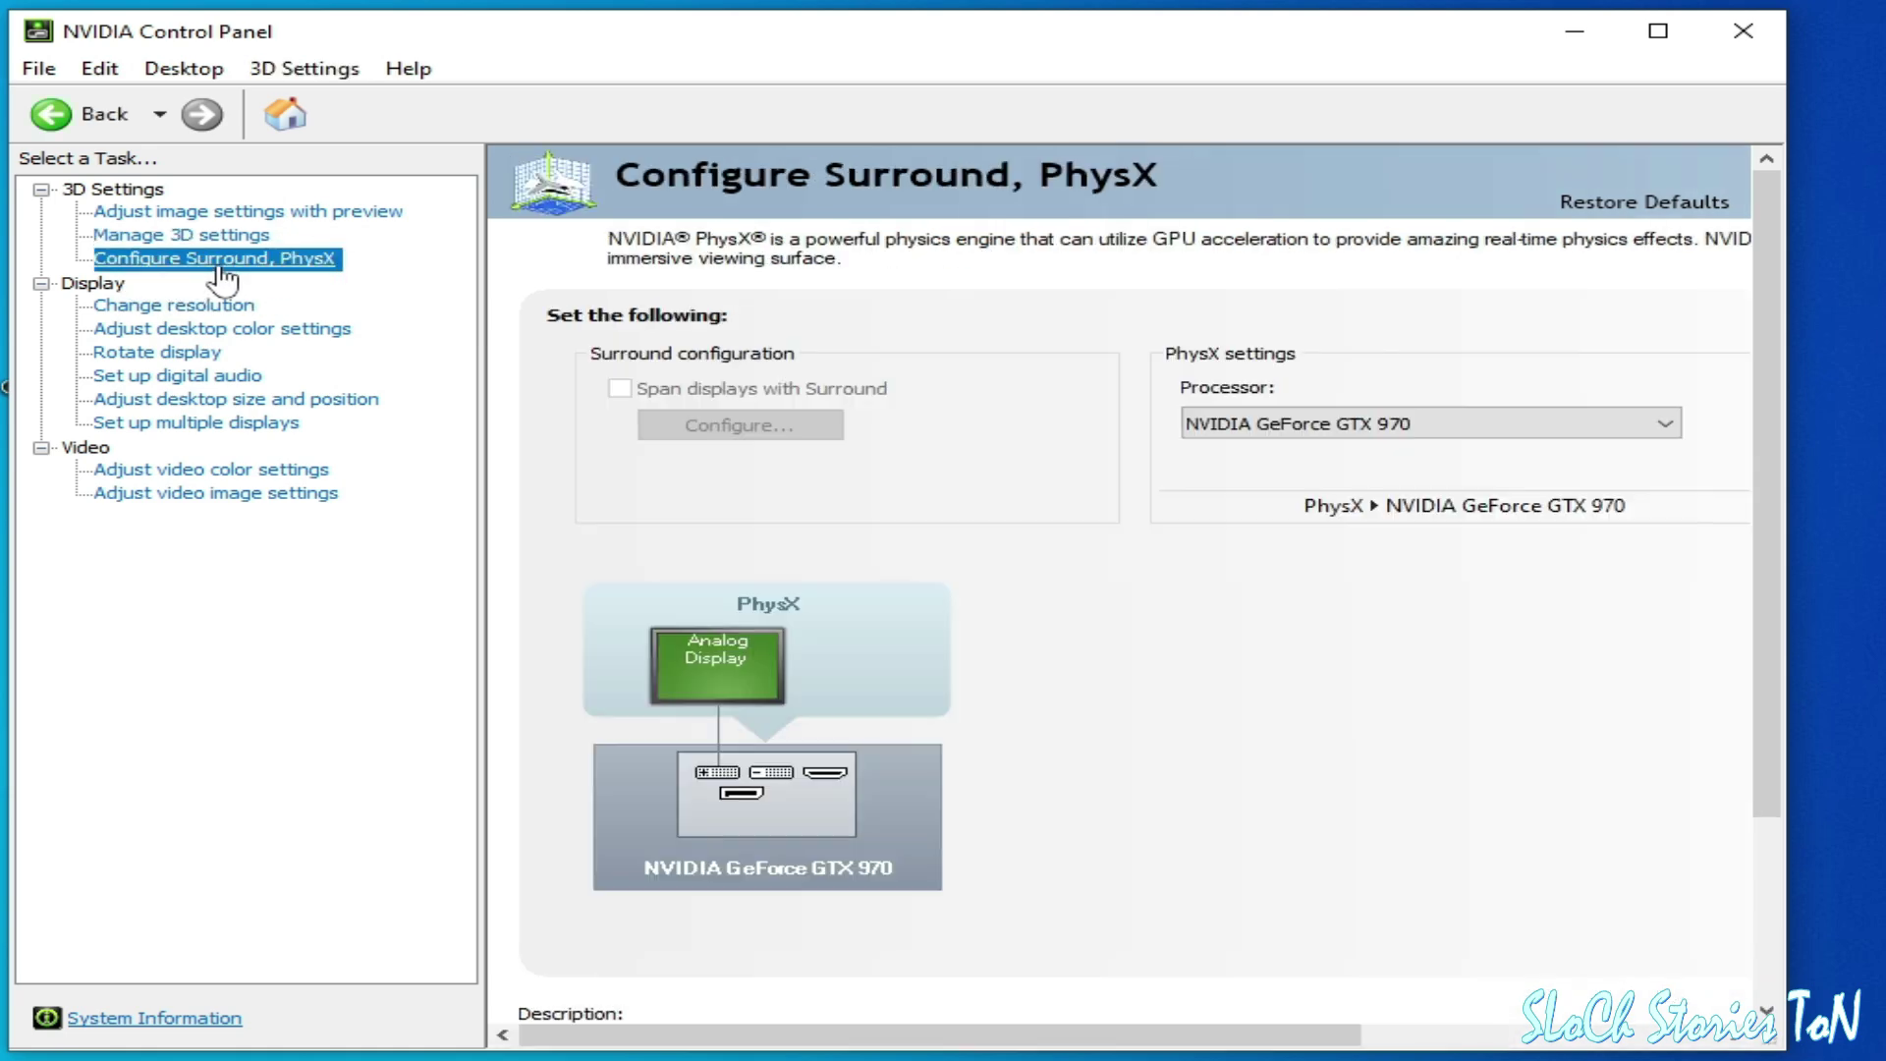
Set the PhysX processor to CPU and apply it
left_click(1453, 422)
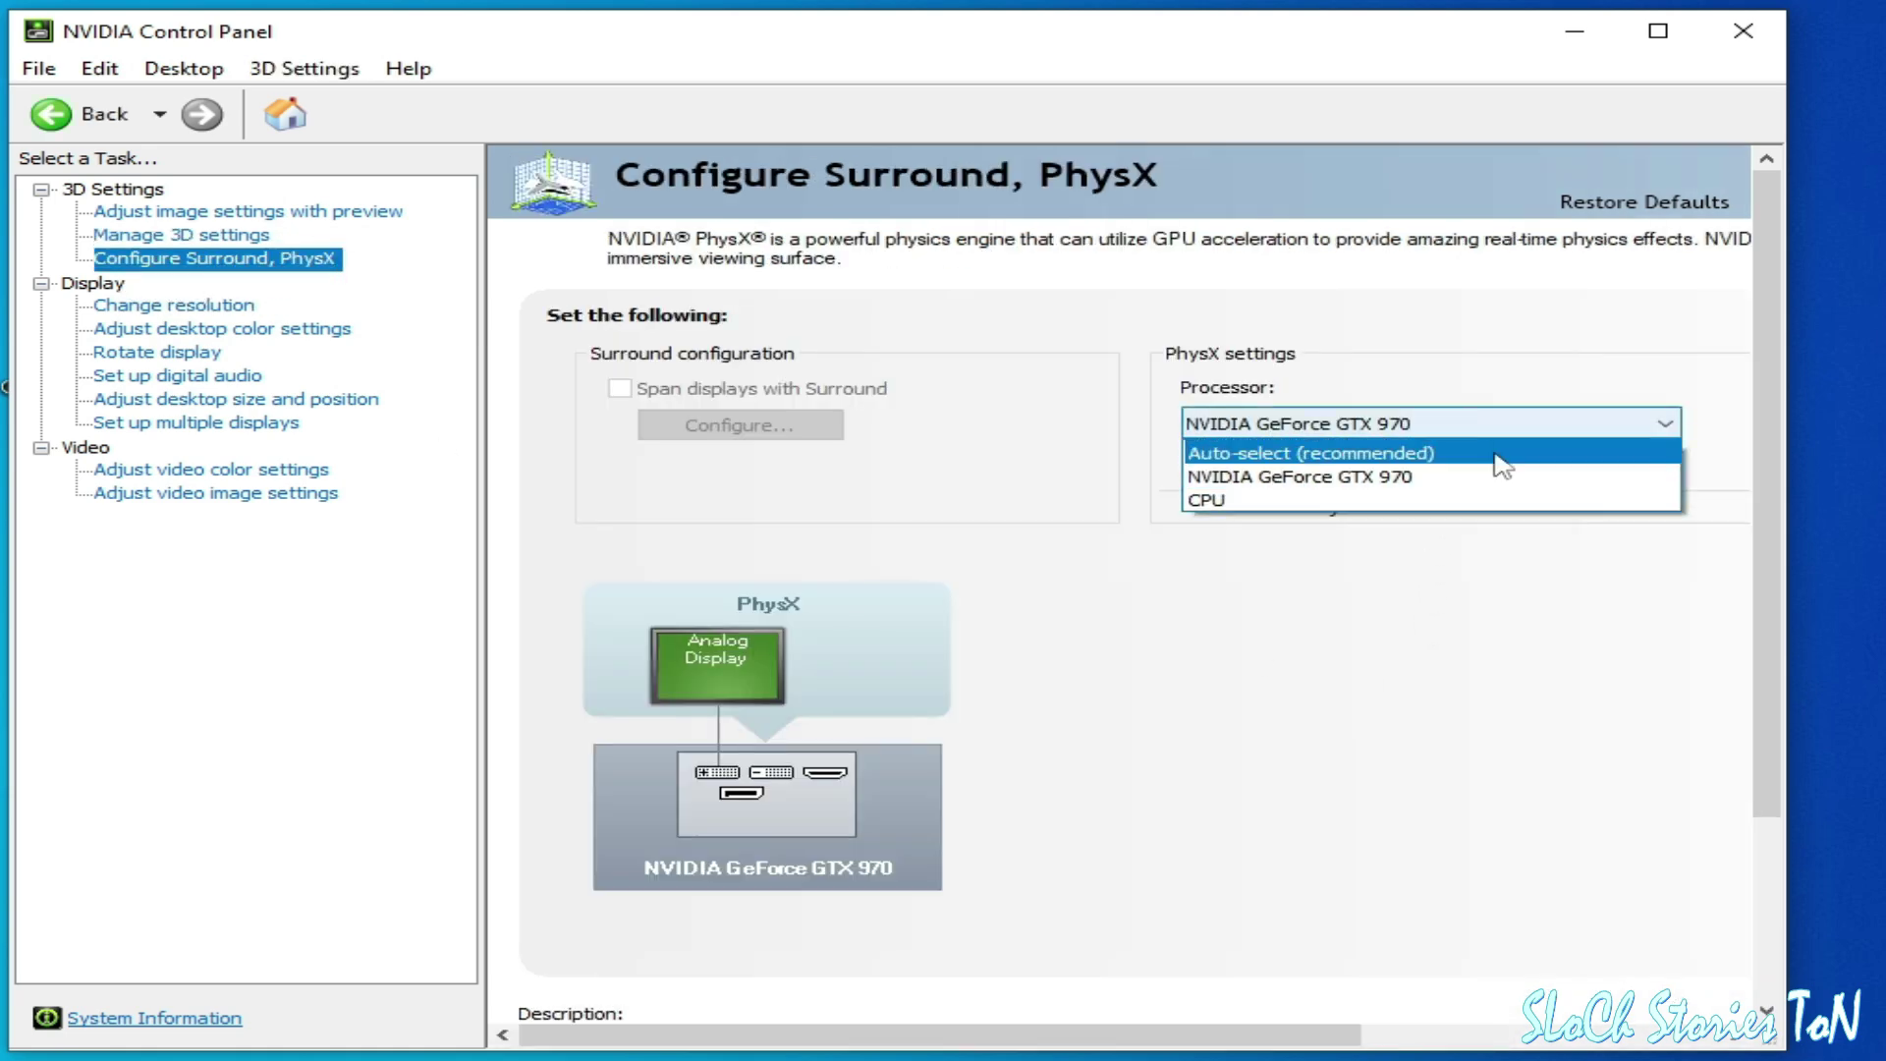
left_click(1239, 505)
left_click(1488, 1017)
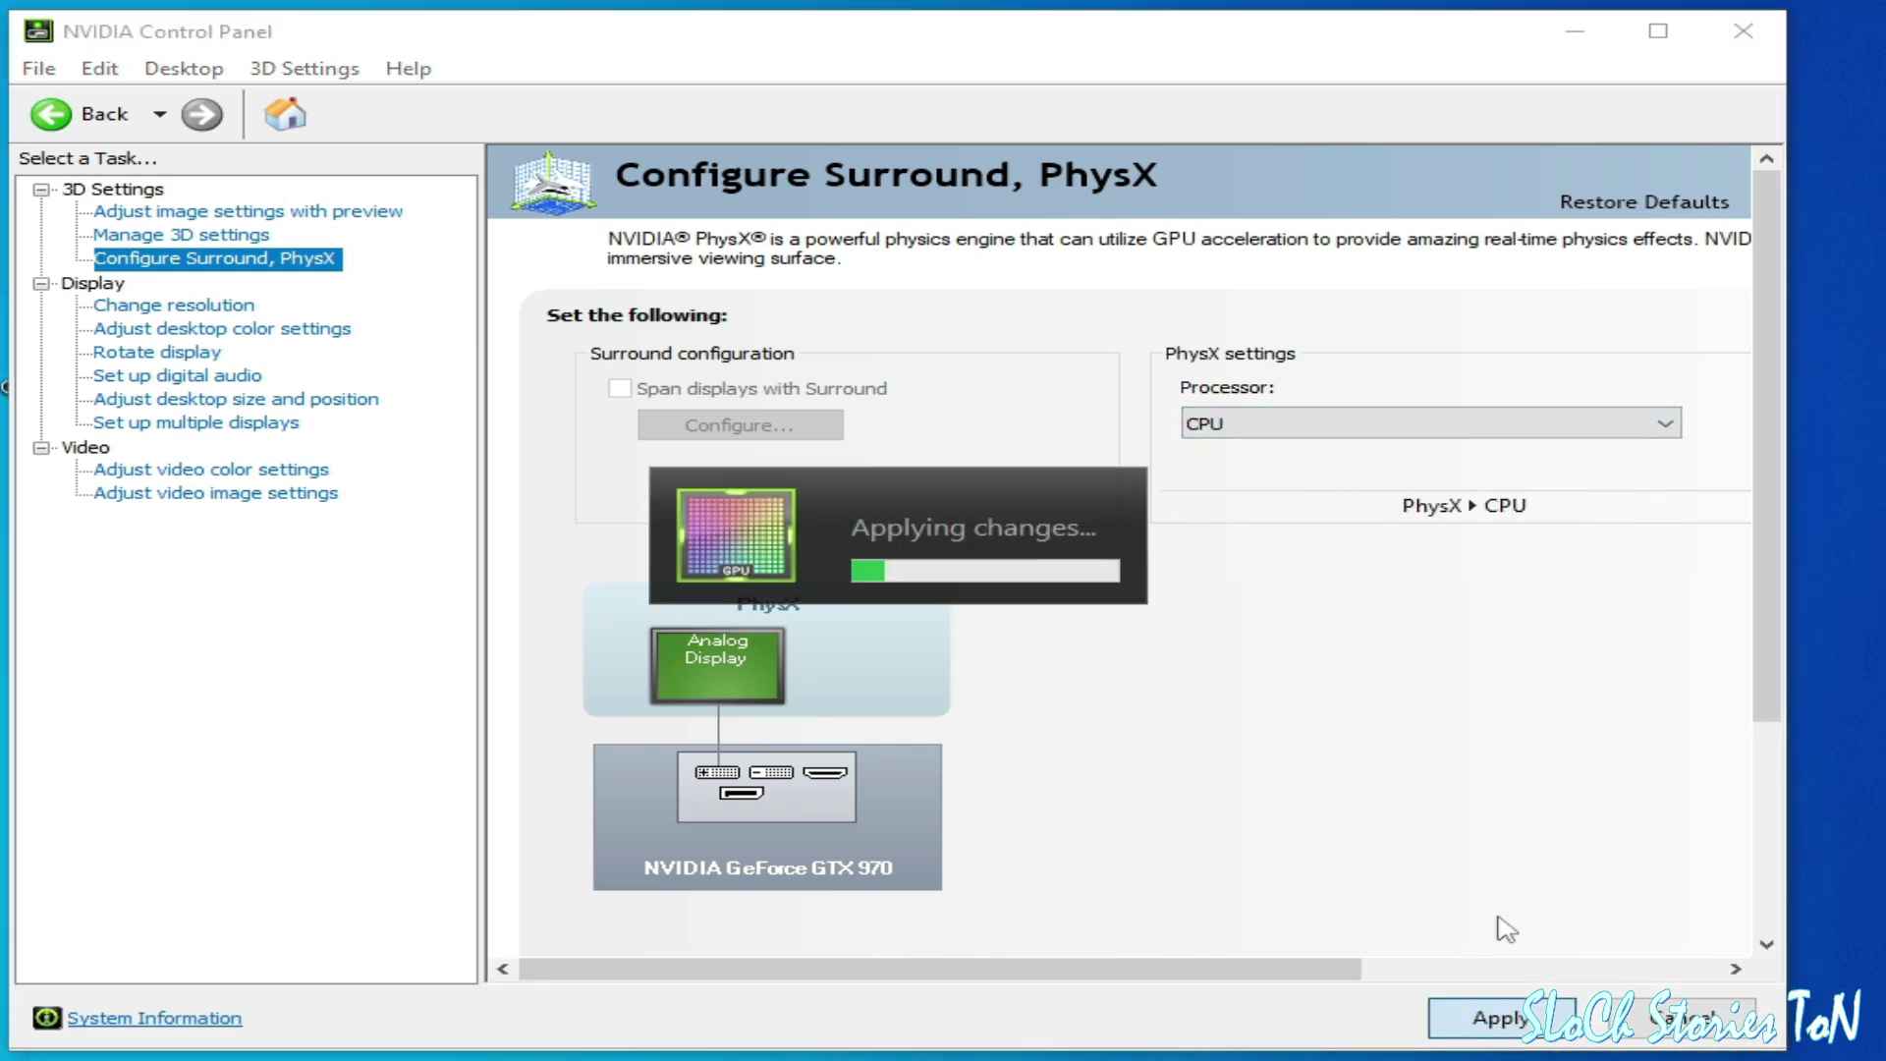
left_click(1743, 30)
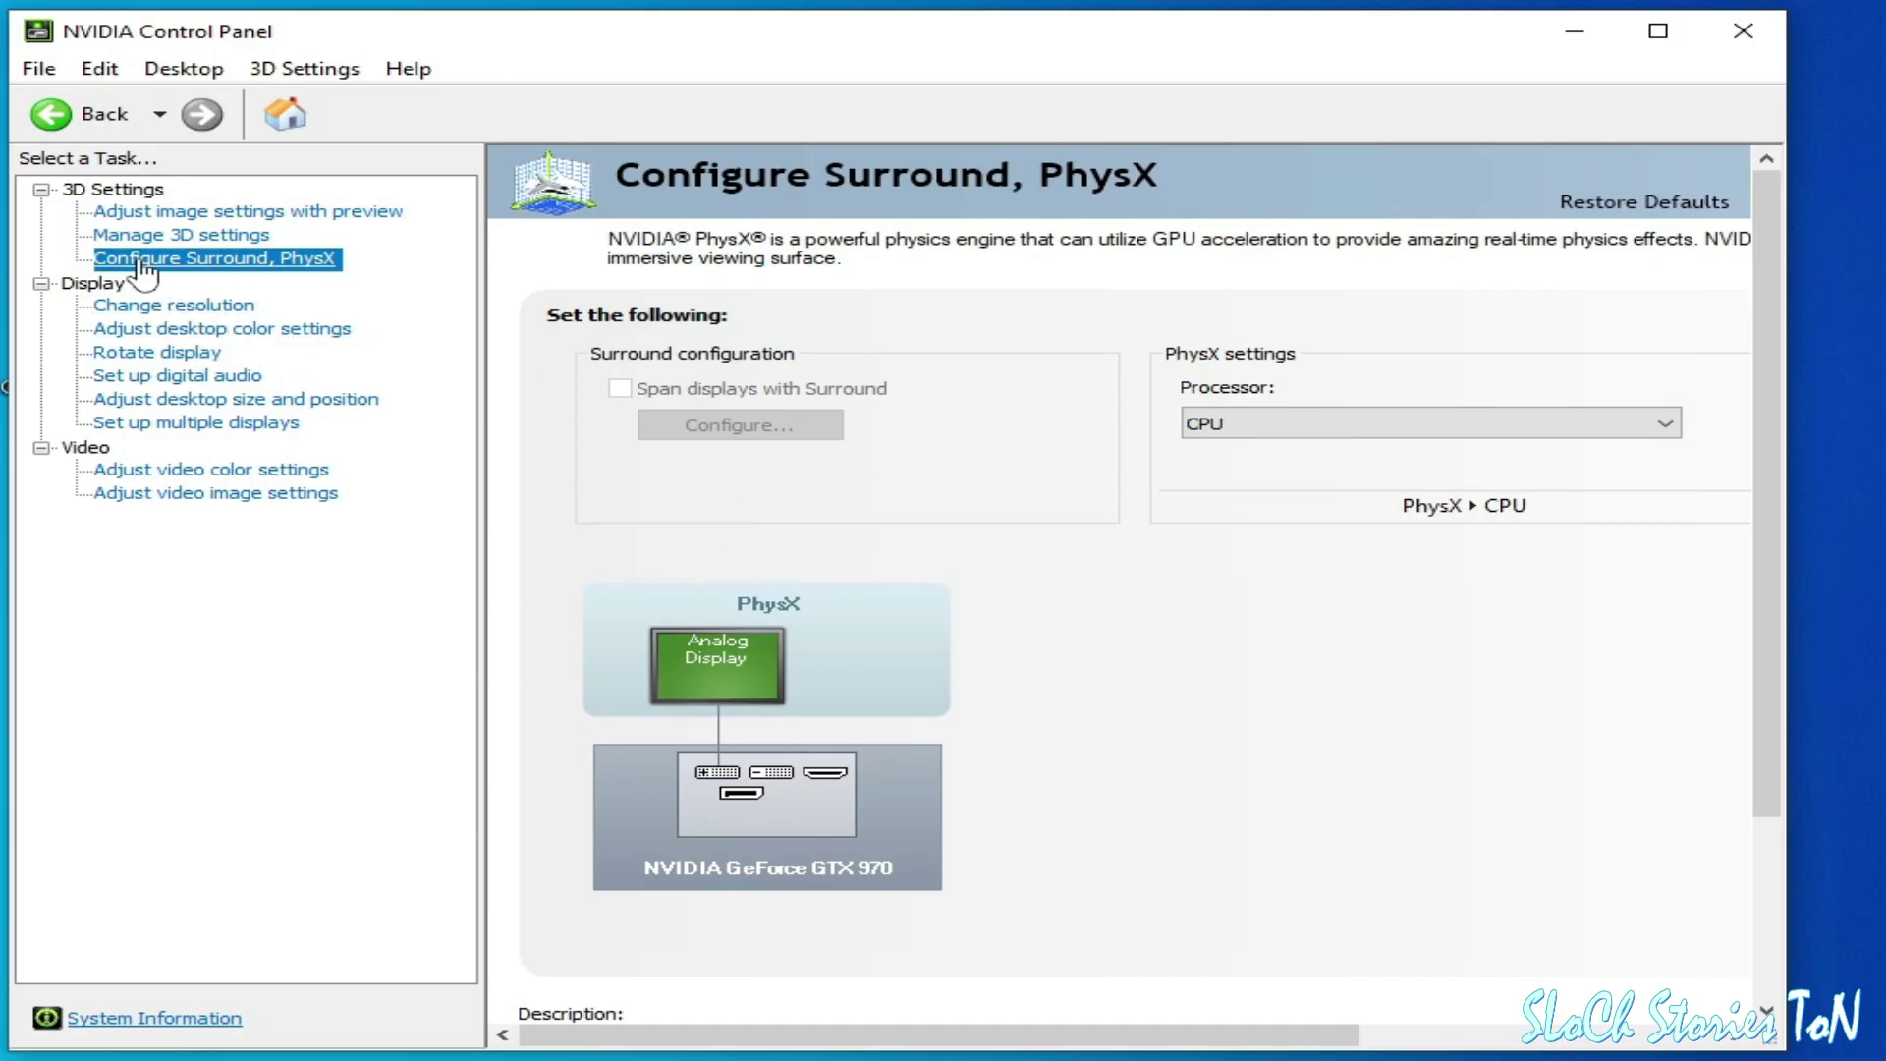
Switch the PhysX processor to NVIDIA GeForce GTX 970 and apply
left_click(1326, 425)
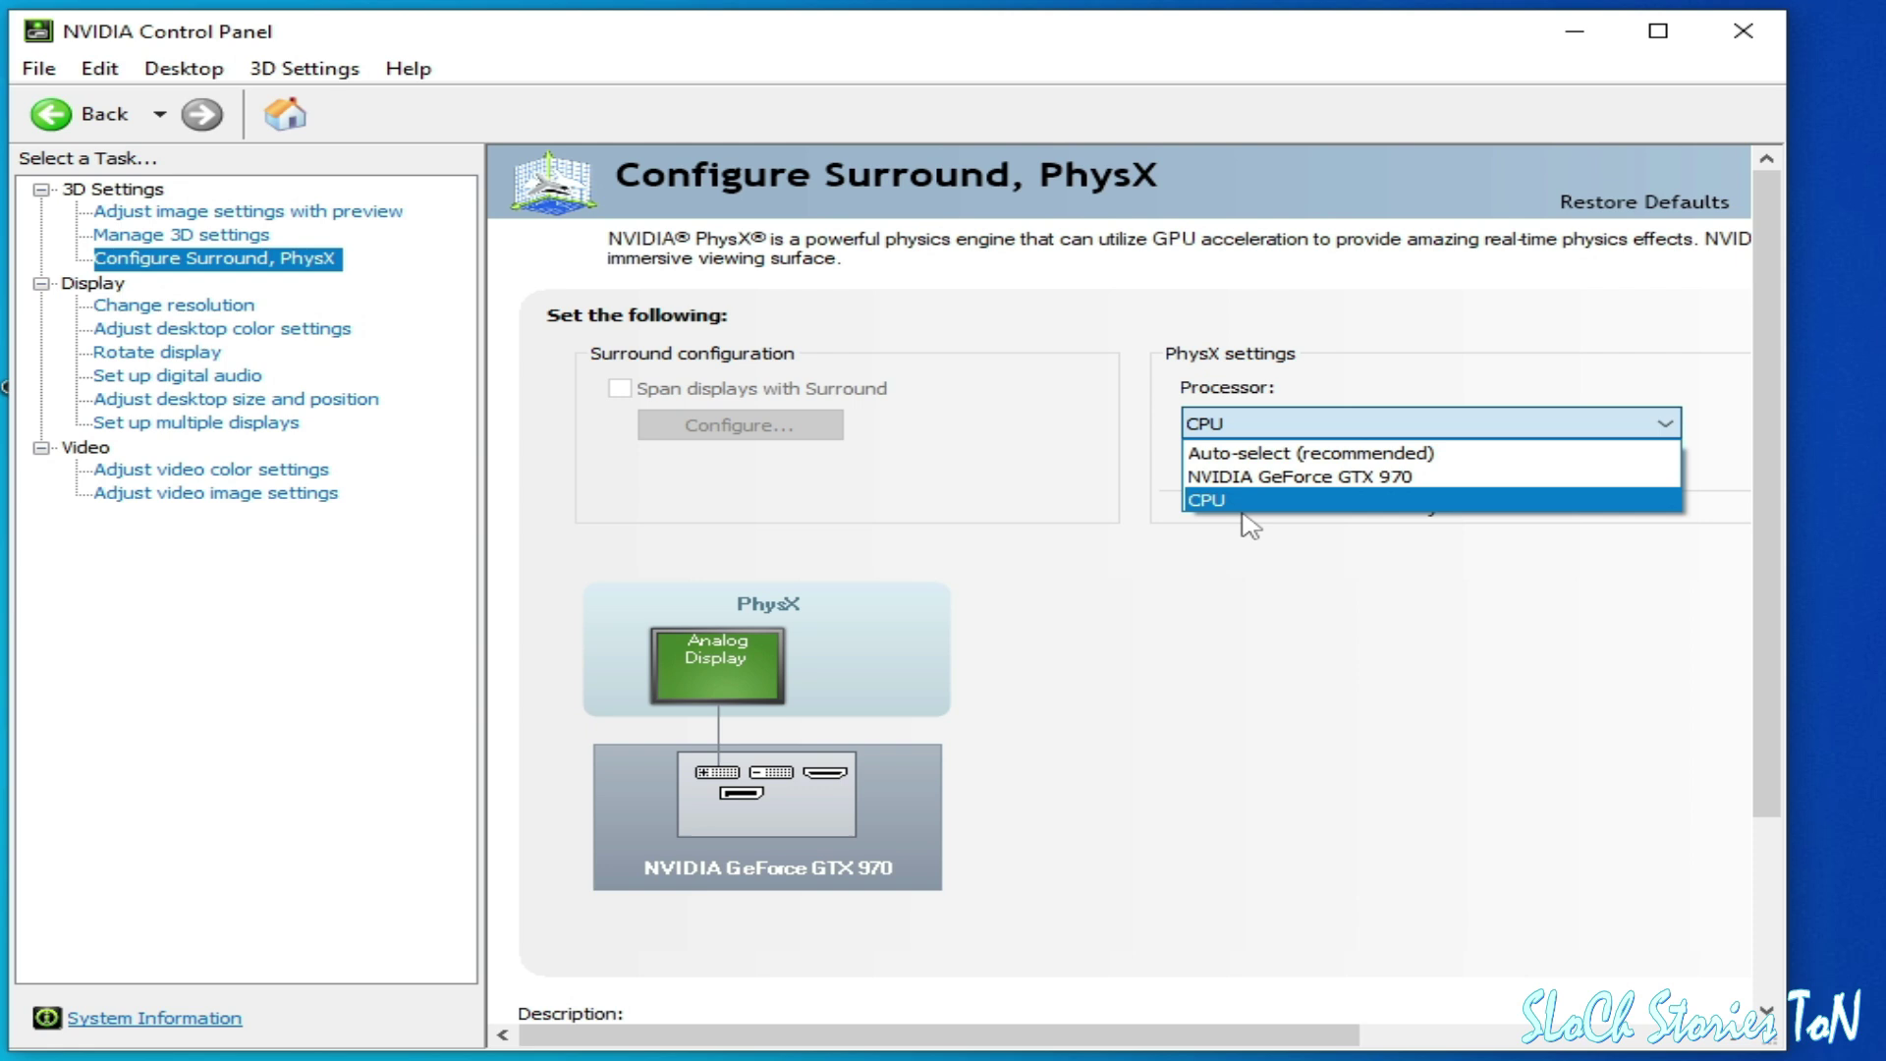
left_click(1277, 477)
left_click(1473, 1018)
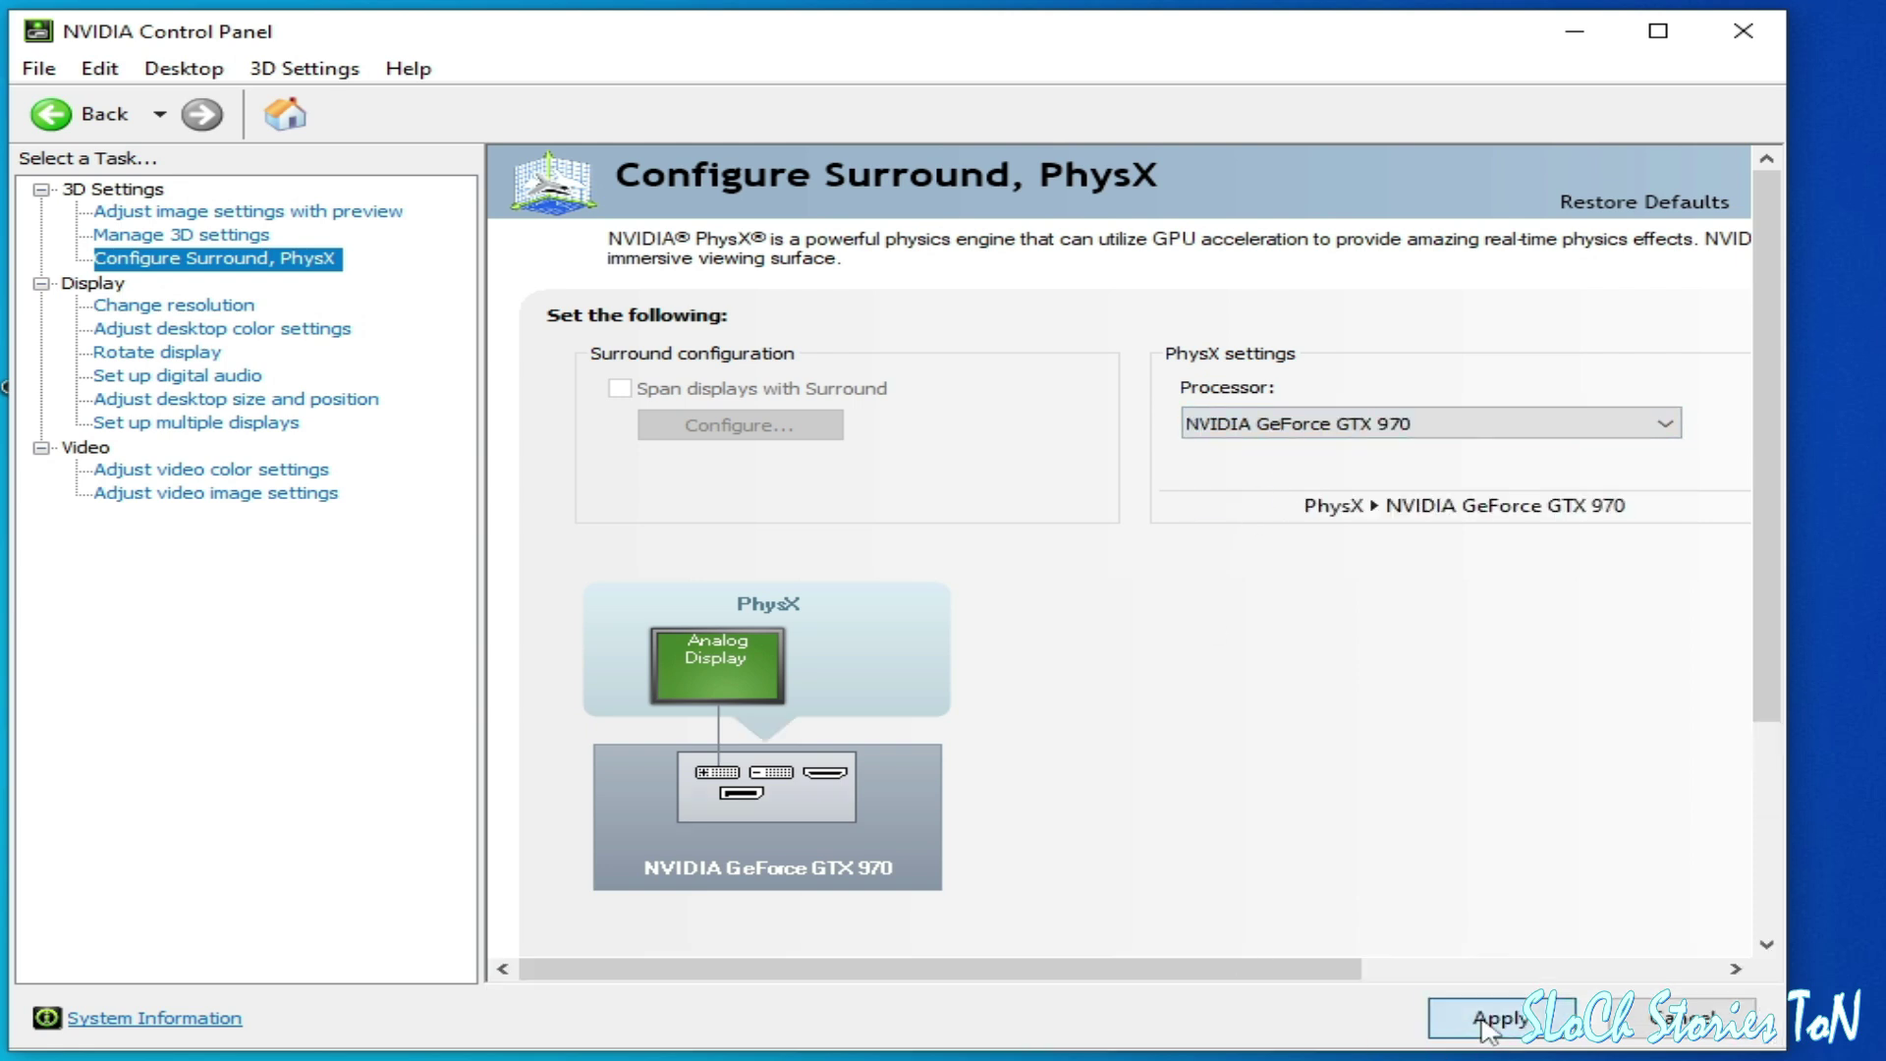
Close the NVIDIA Control Panel window
left_click(1743, 30)
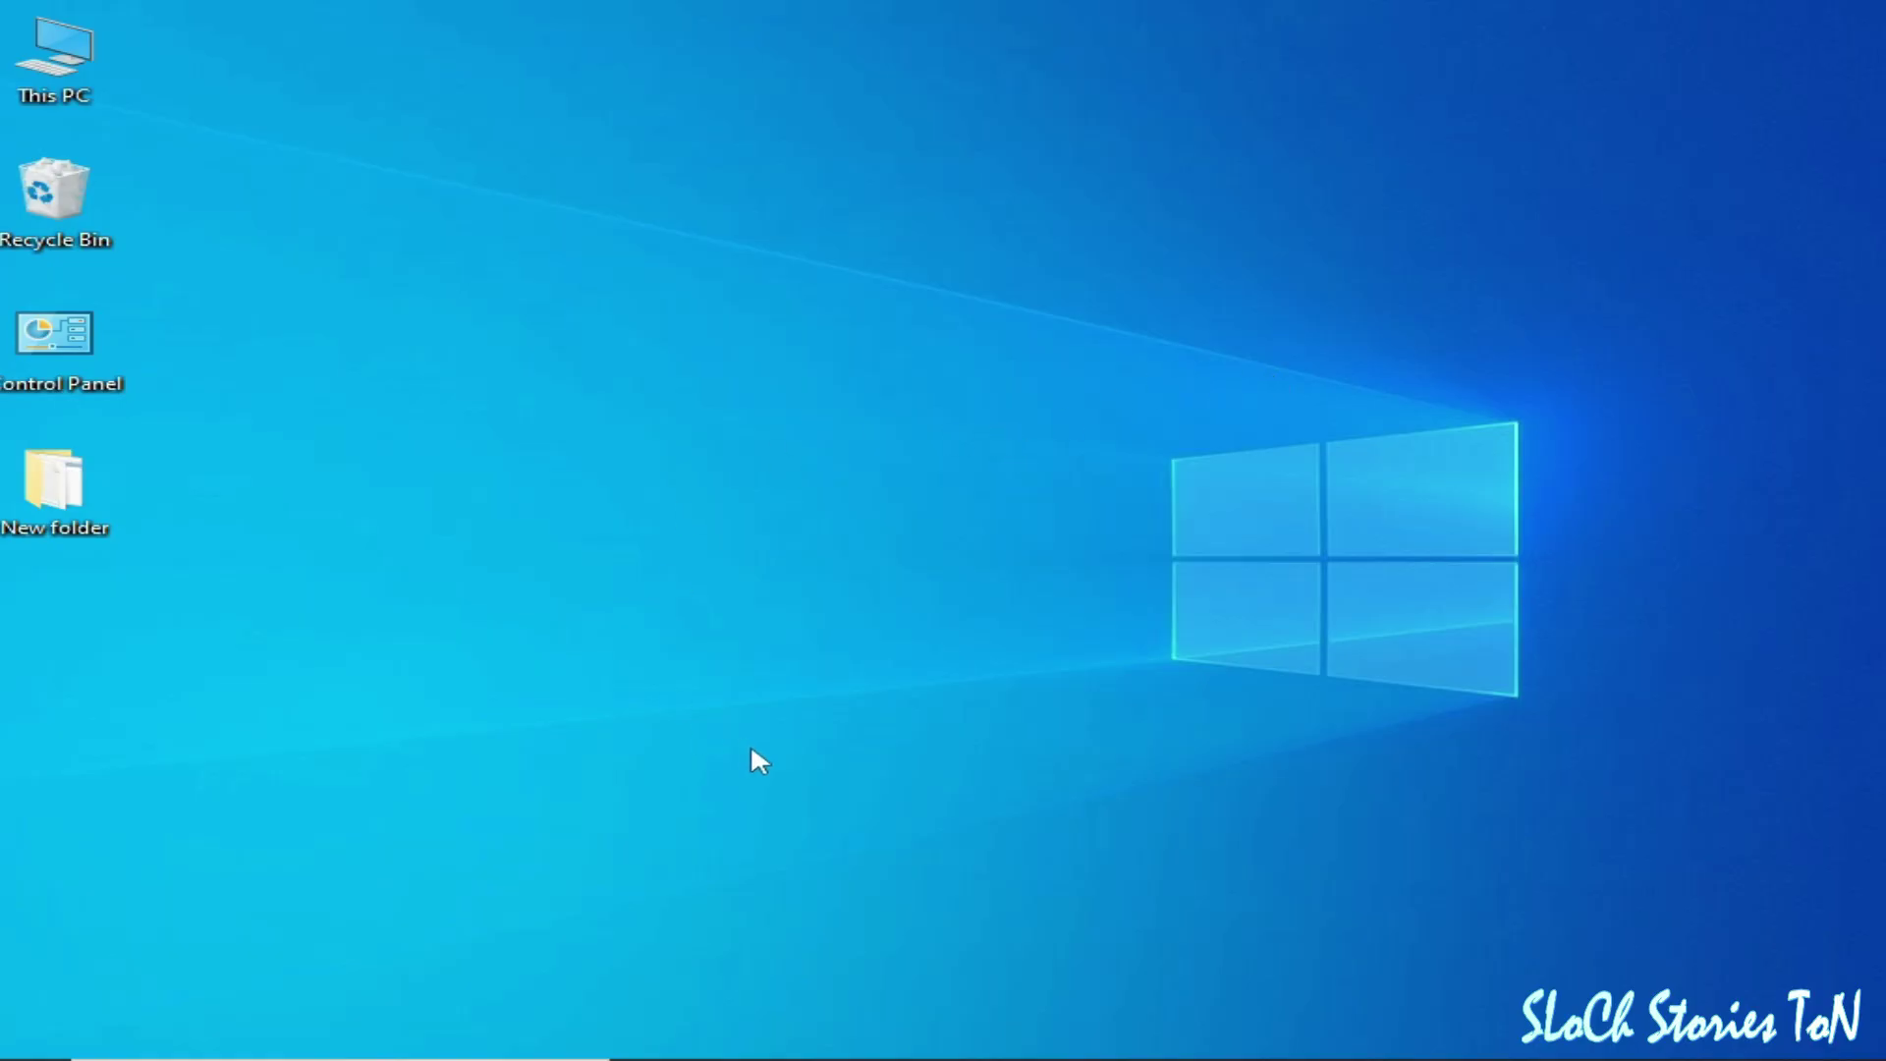
Open Display settings from the desktop menu and go to Advanced display settings
right_click(888, 420)
left_click(1043, 746)
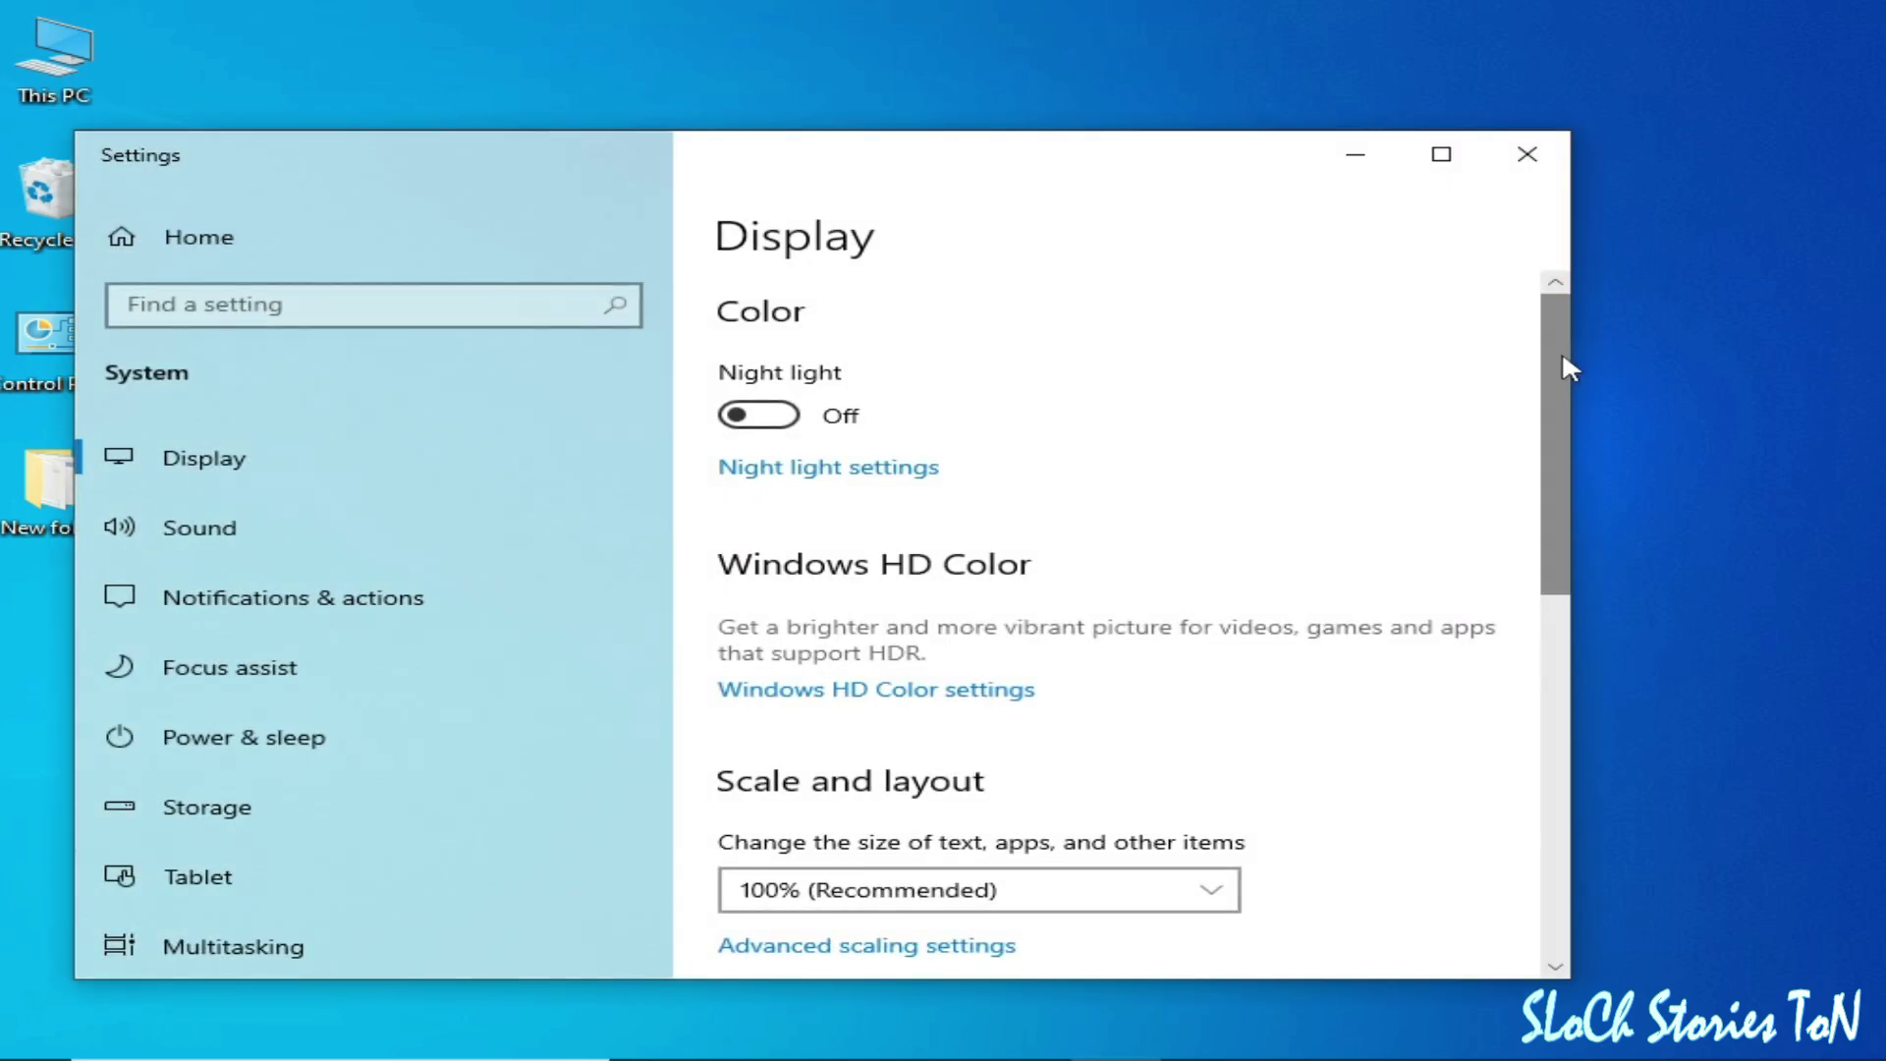
left_click_drag(1561, 351, 1566, 652)
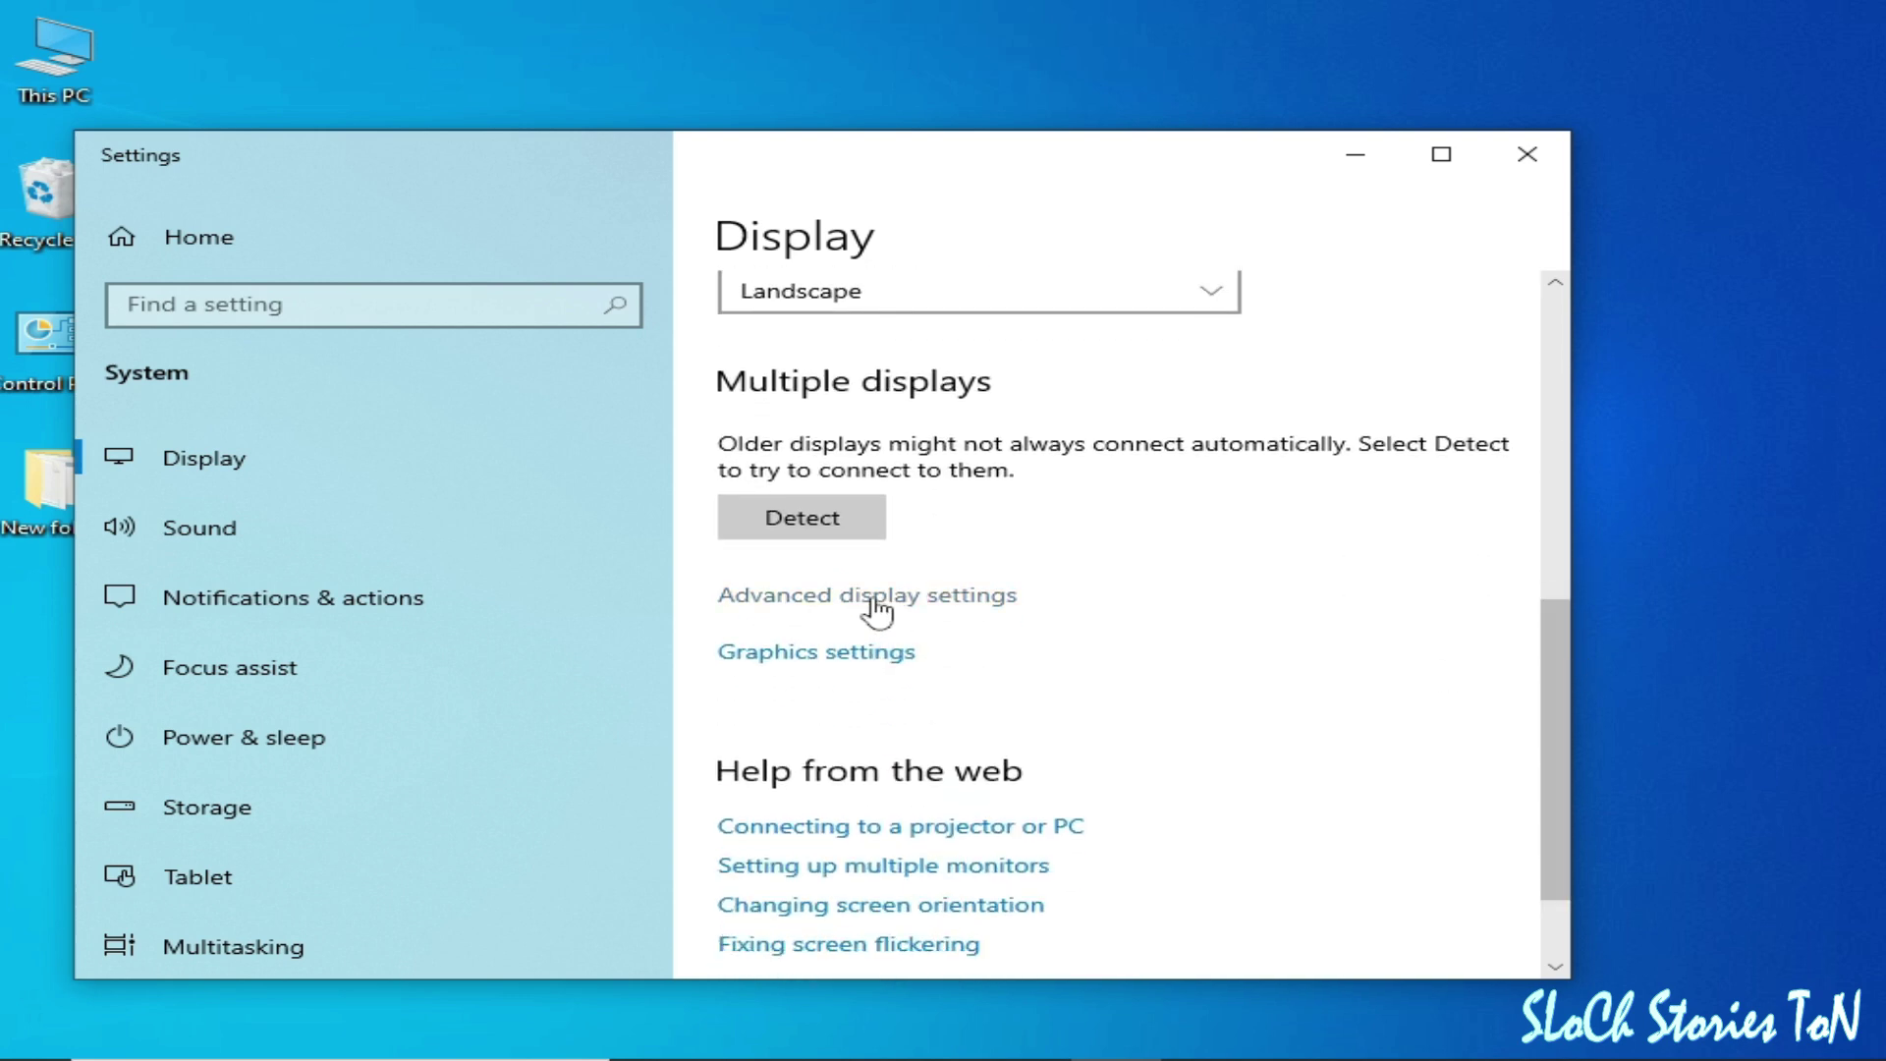
left_click(877, 608)
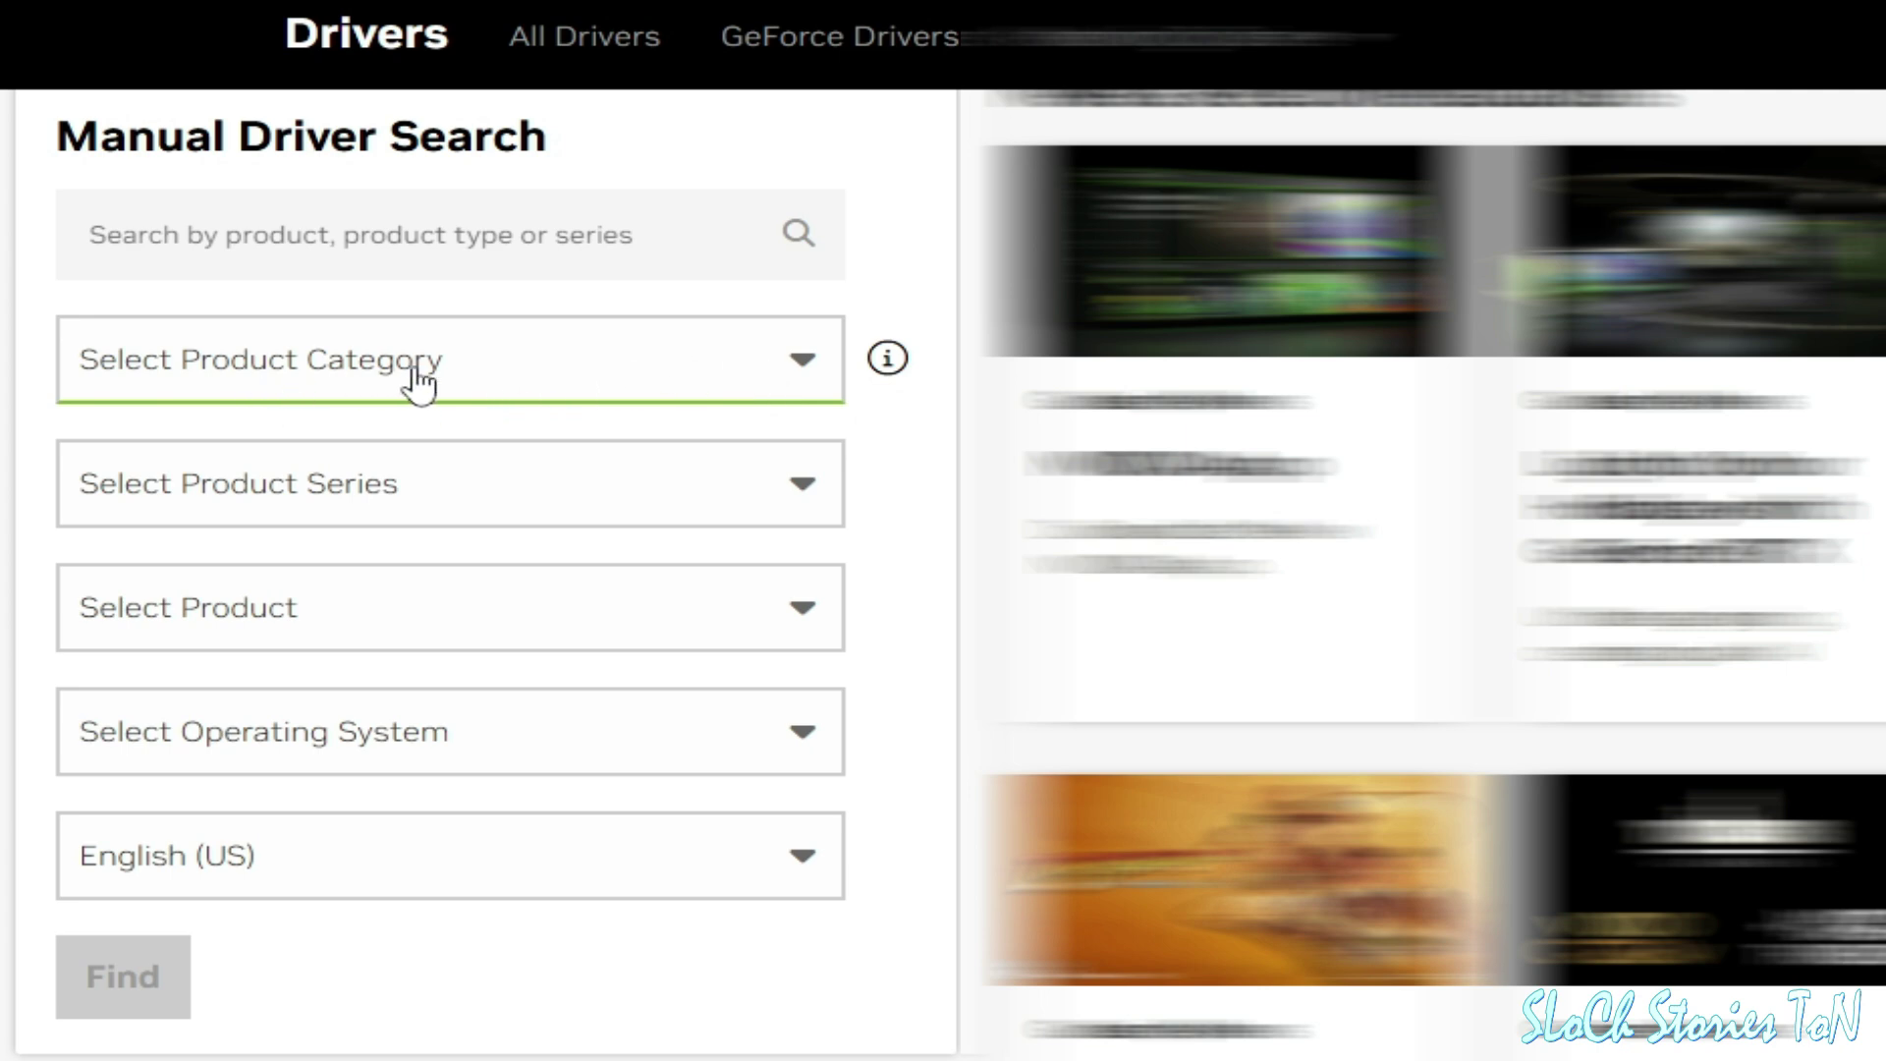
Choose GeForce as the product type and GeForce 900 Series as the series
left_click(756, 381)
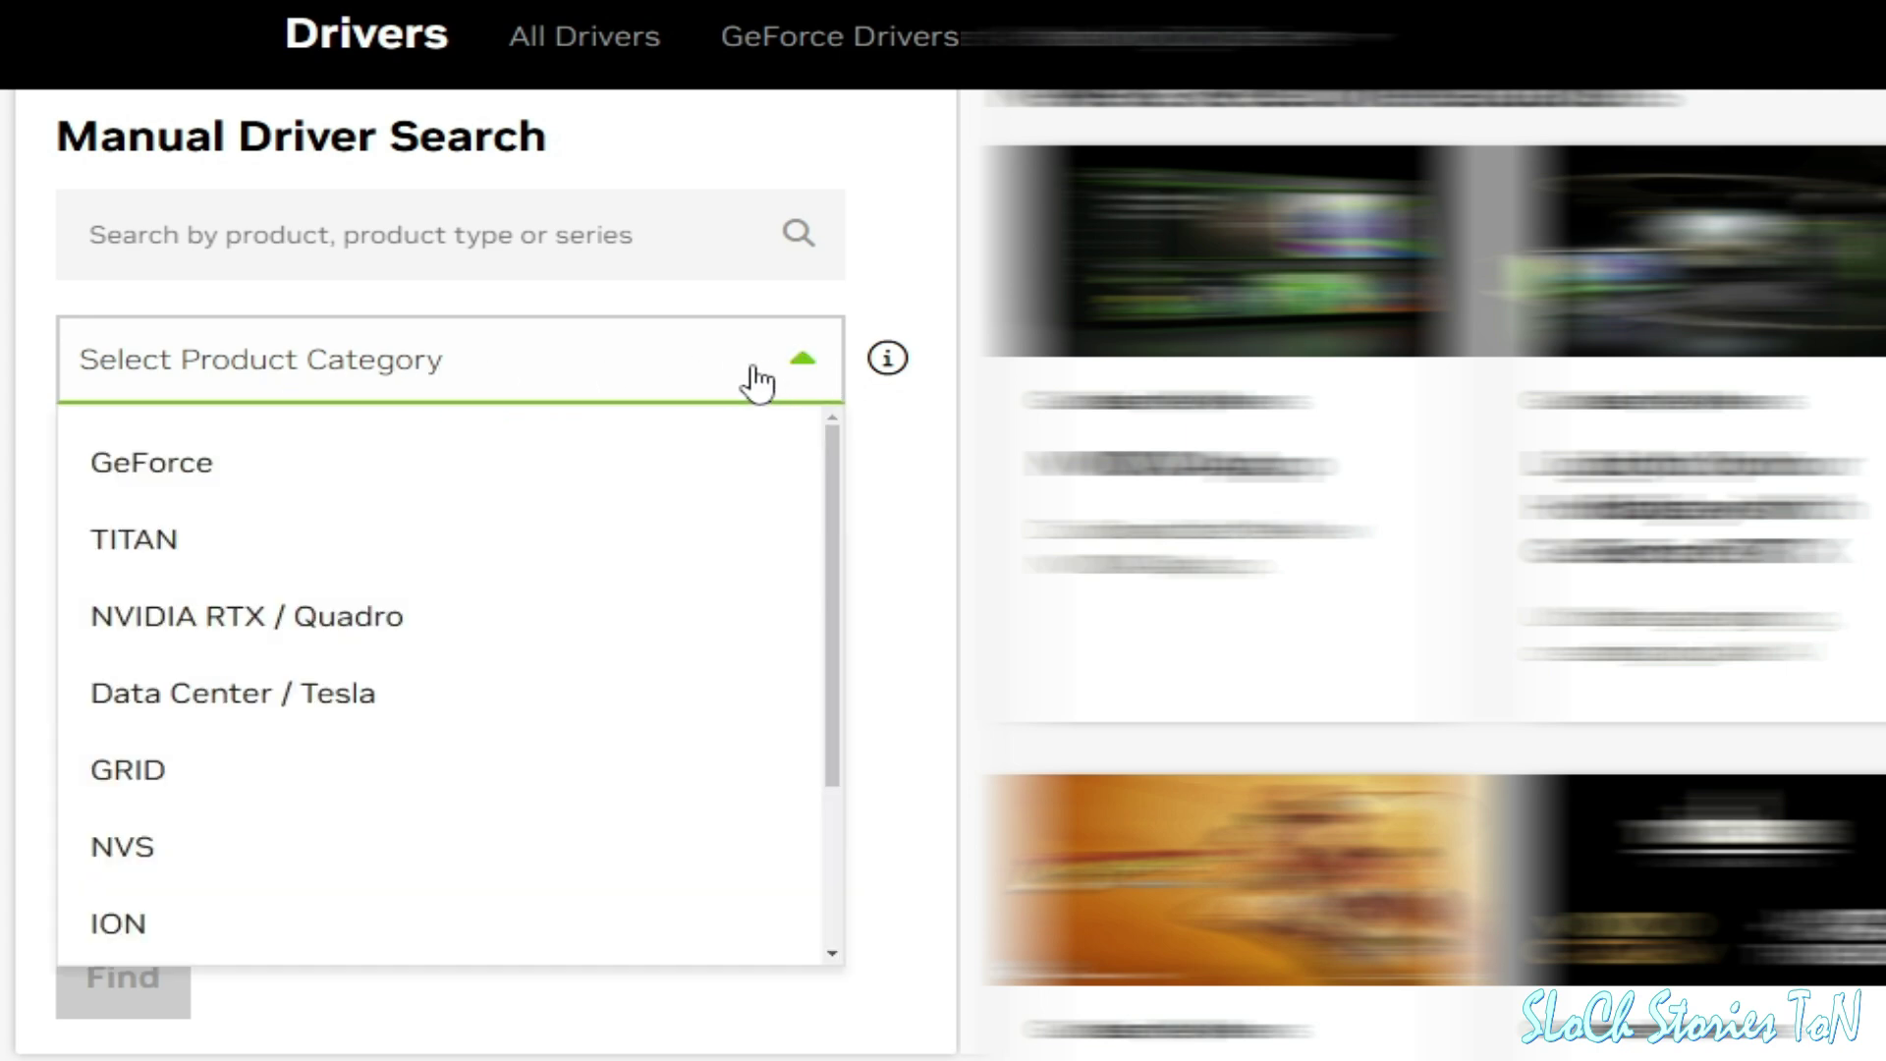
left_click(190, 488)
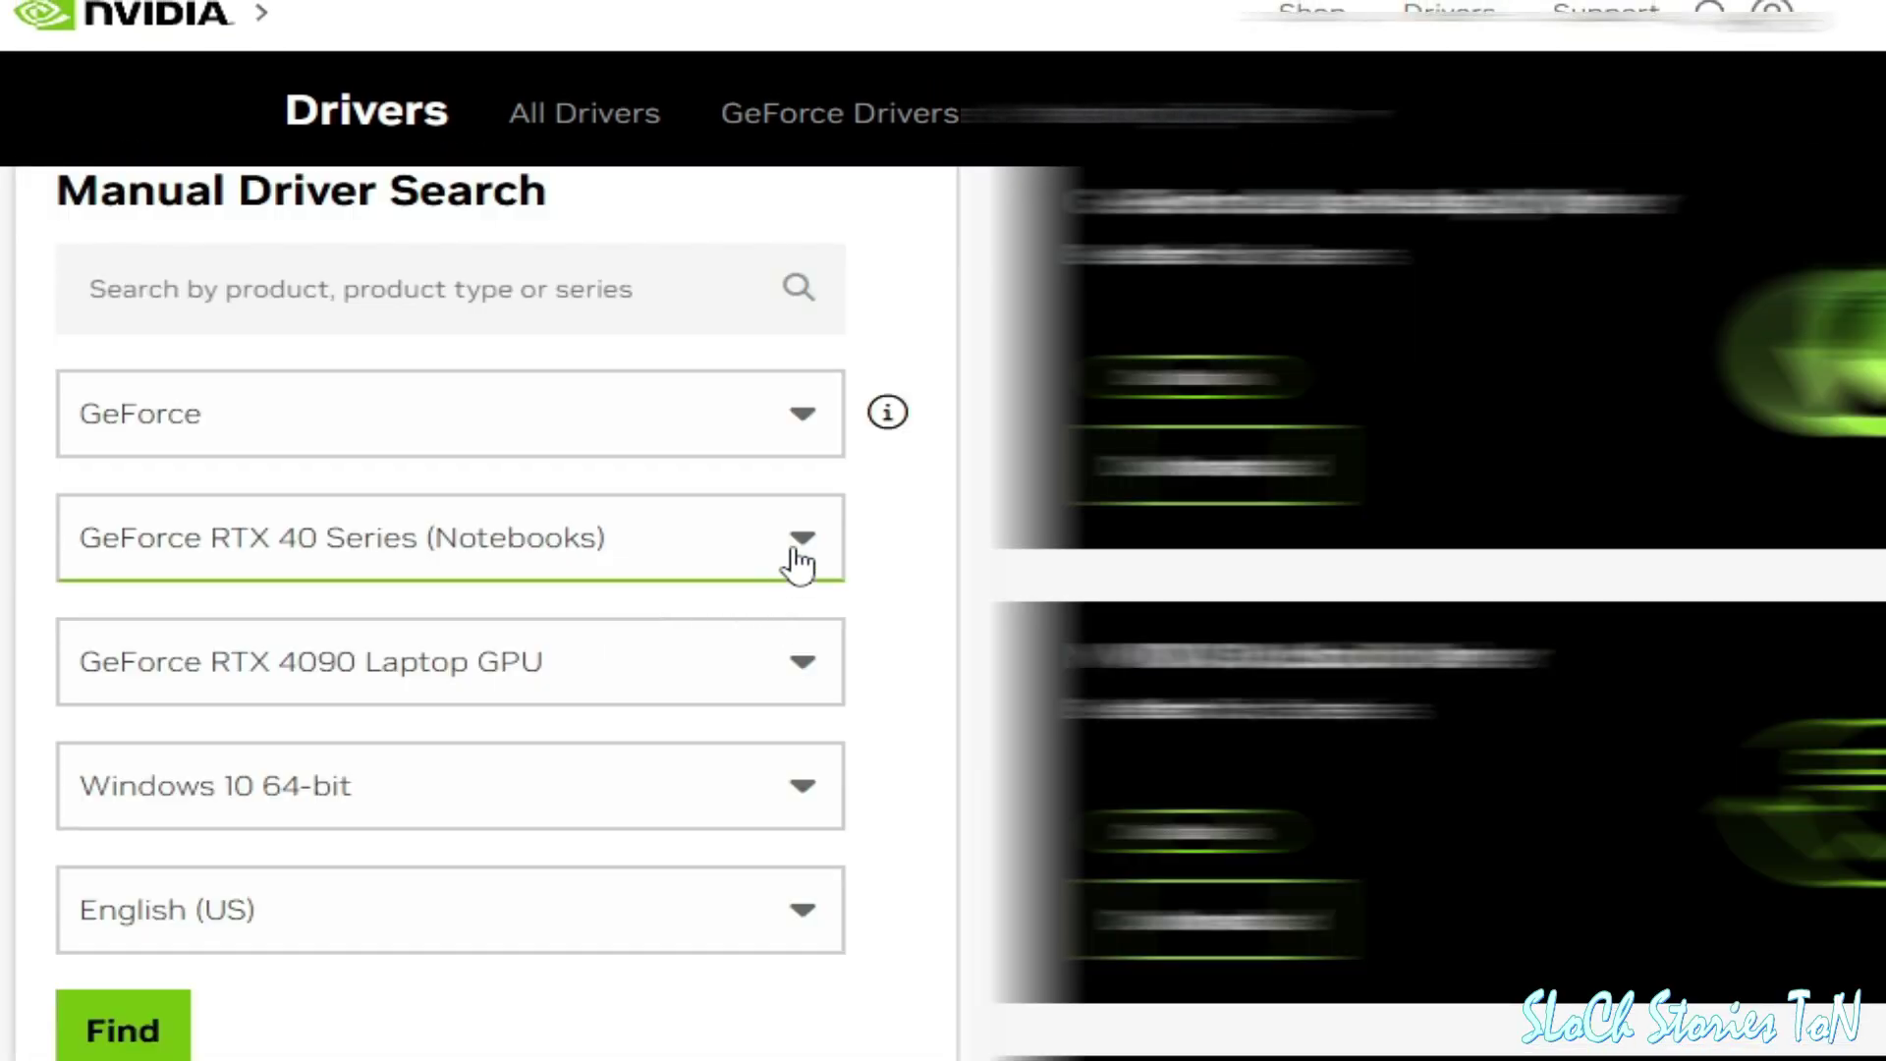
left_click(732, 562)
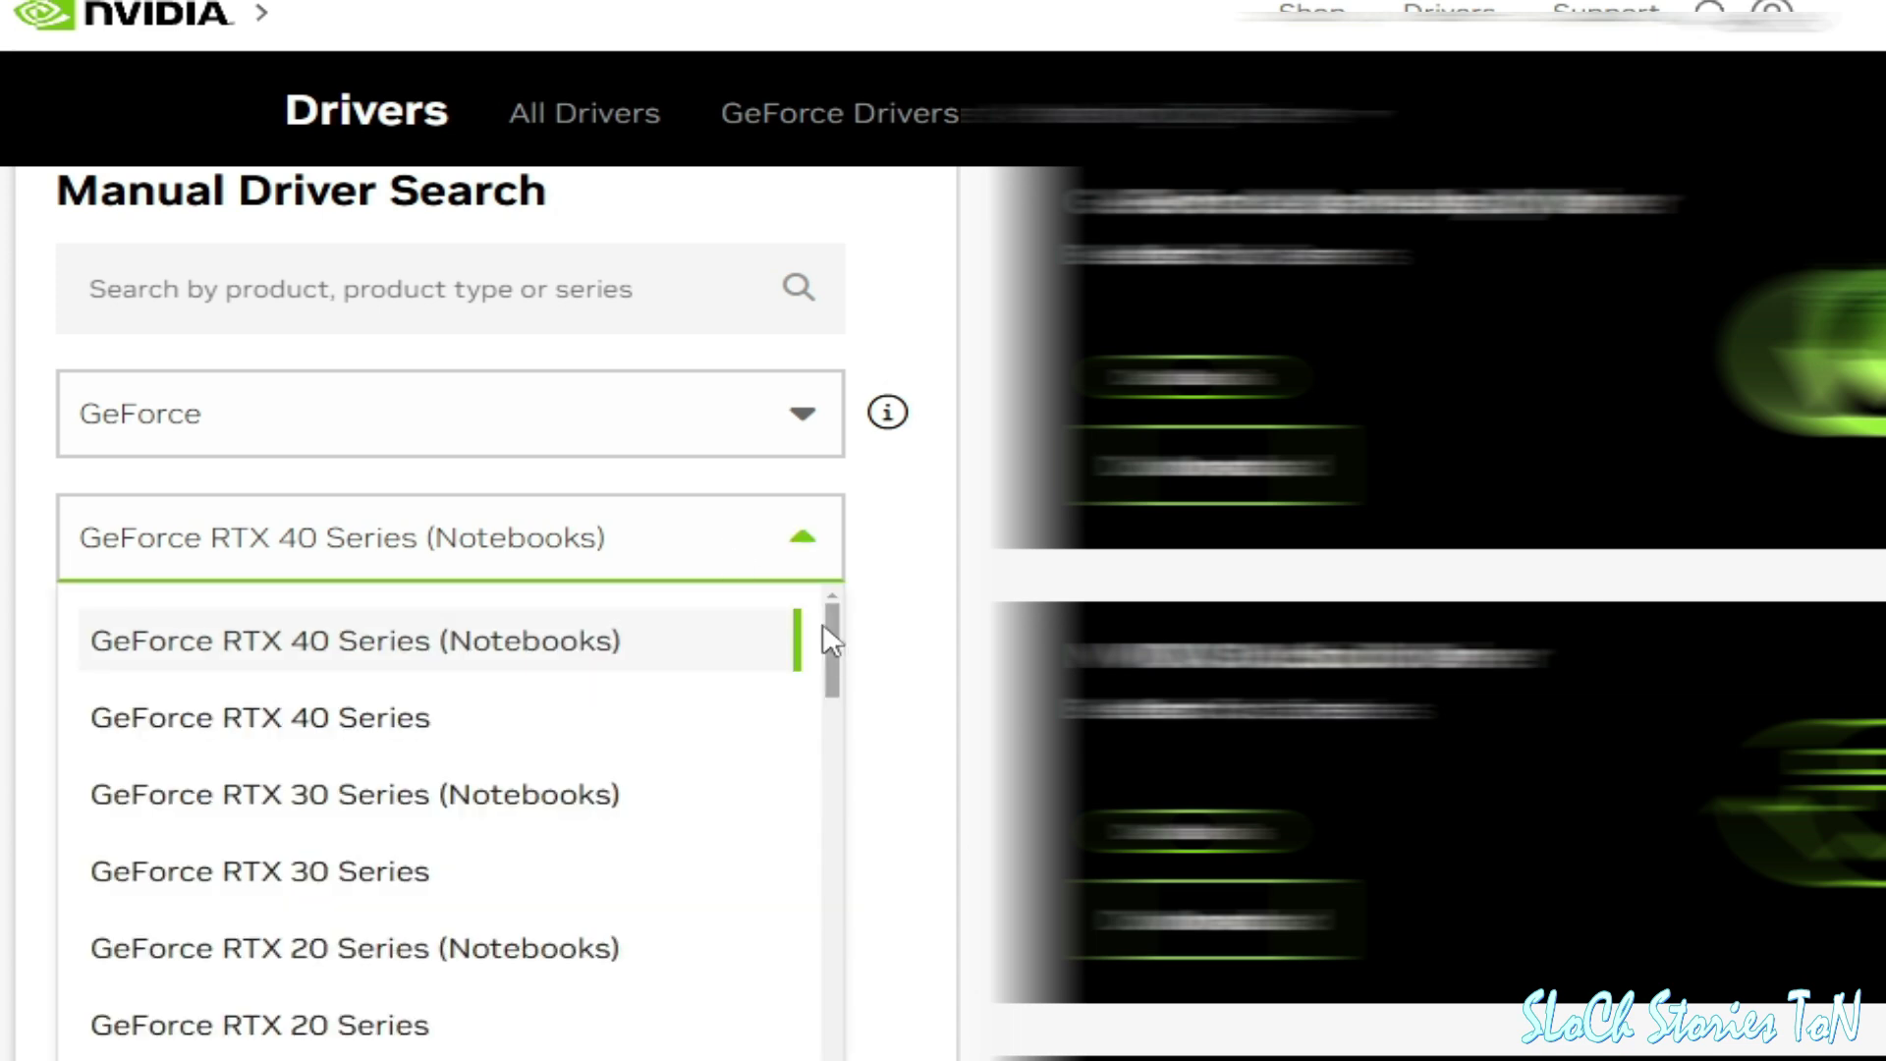
left_click_drag(838, 644, 841, 833)
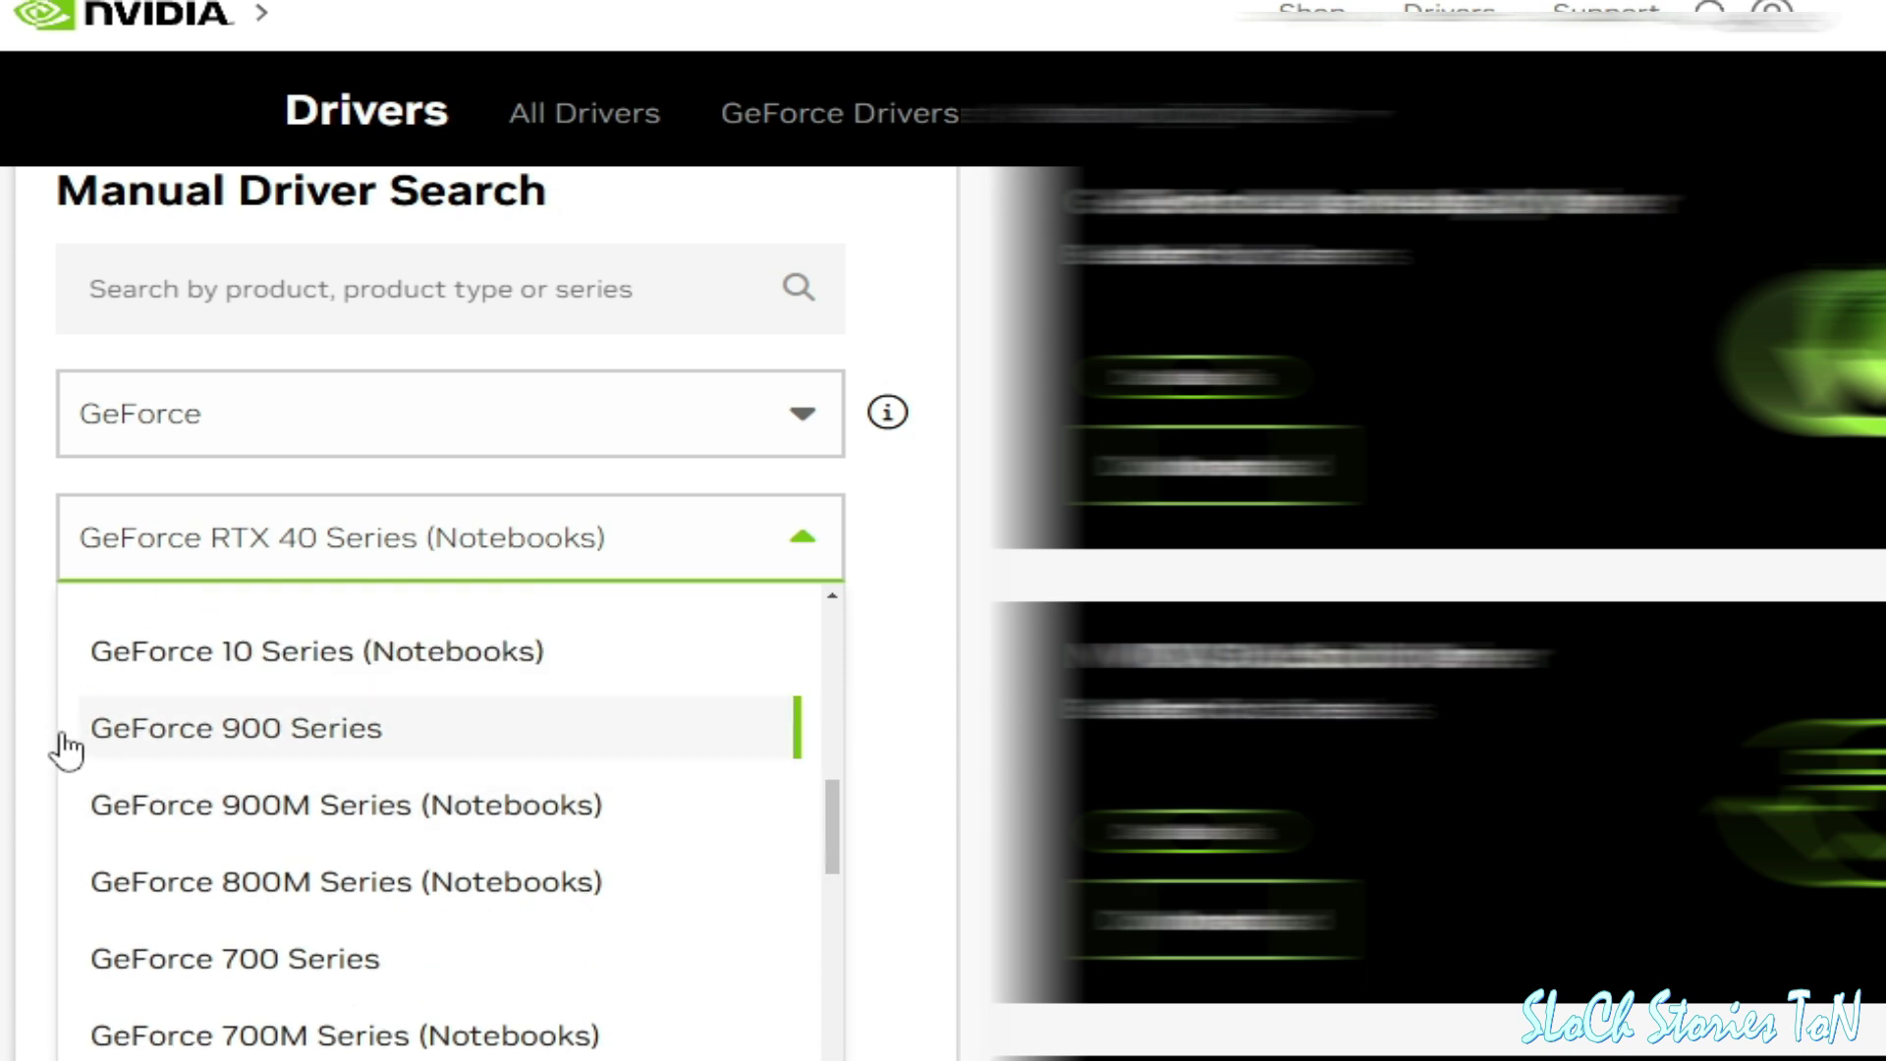
left_click(240, 737)
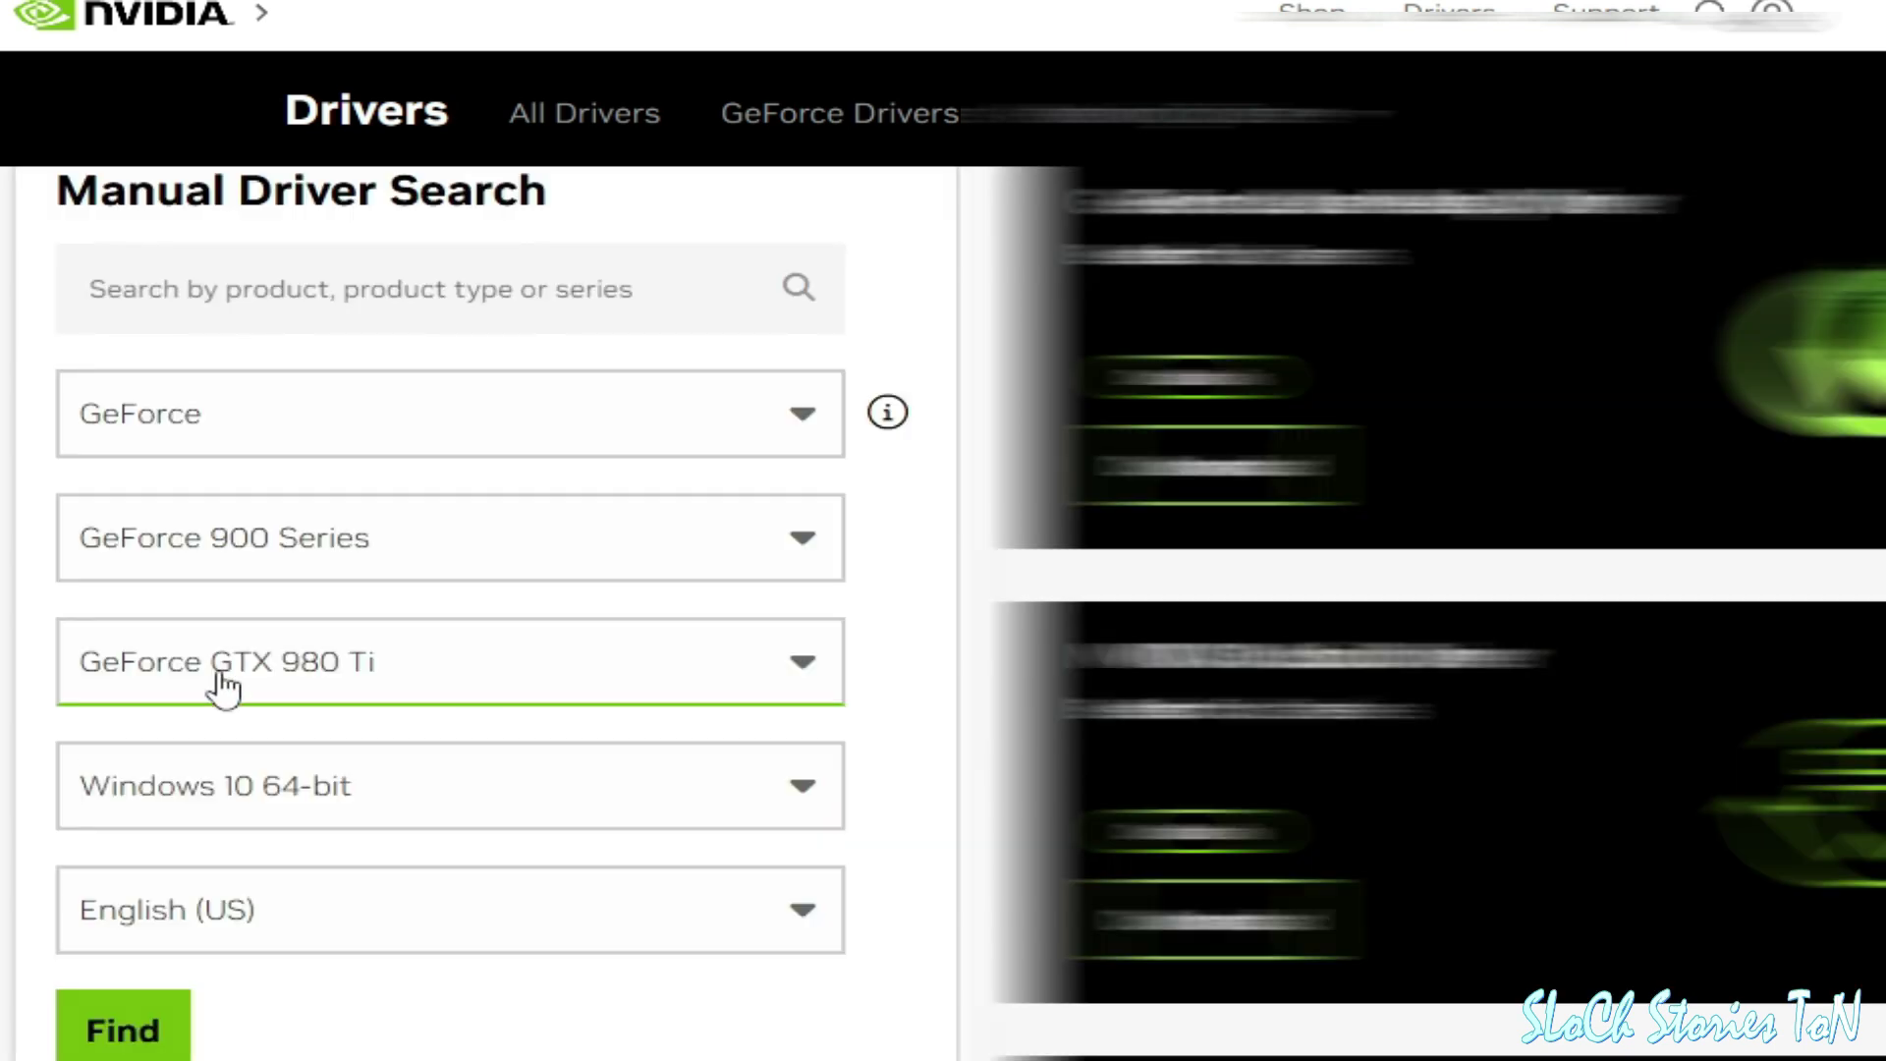
Pick GeForce GTX 970 as the product with Windows 10 64-bit as the OS
left_click(489, 678)
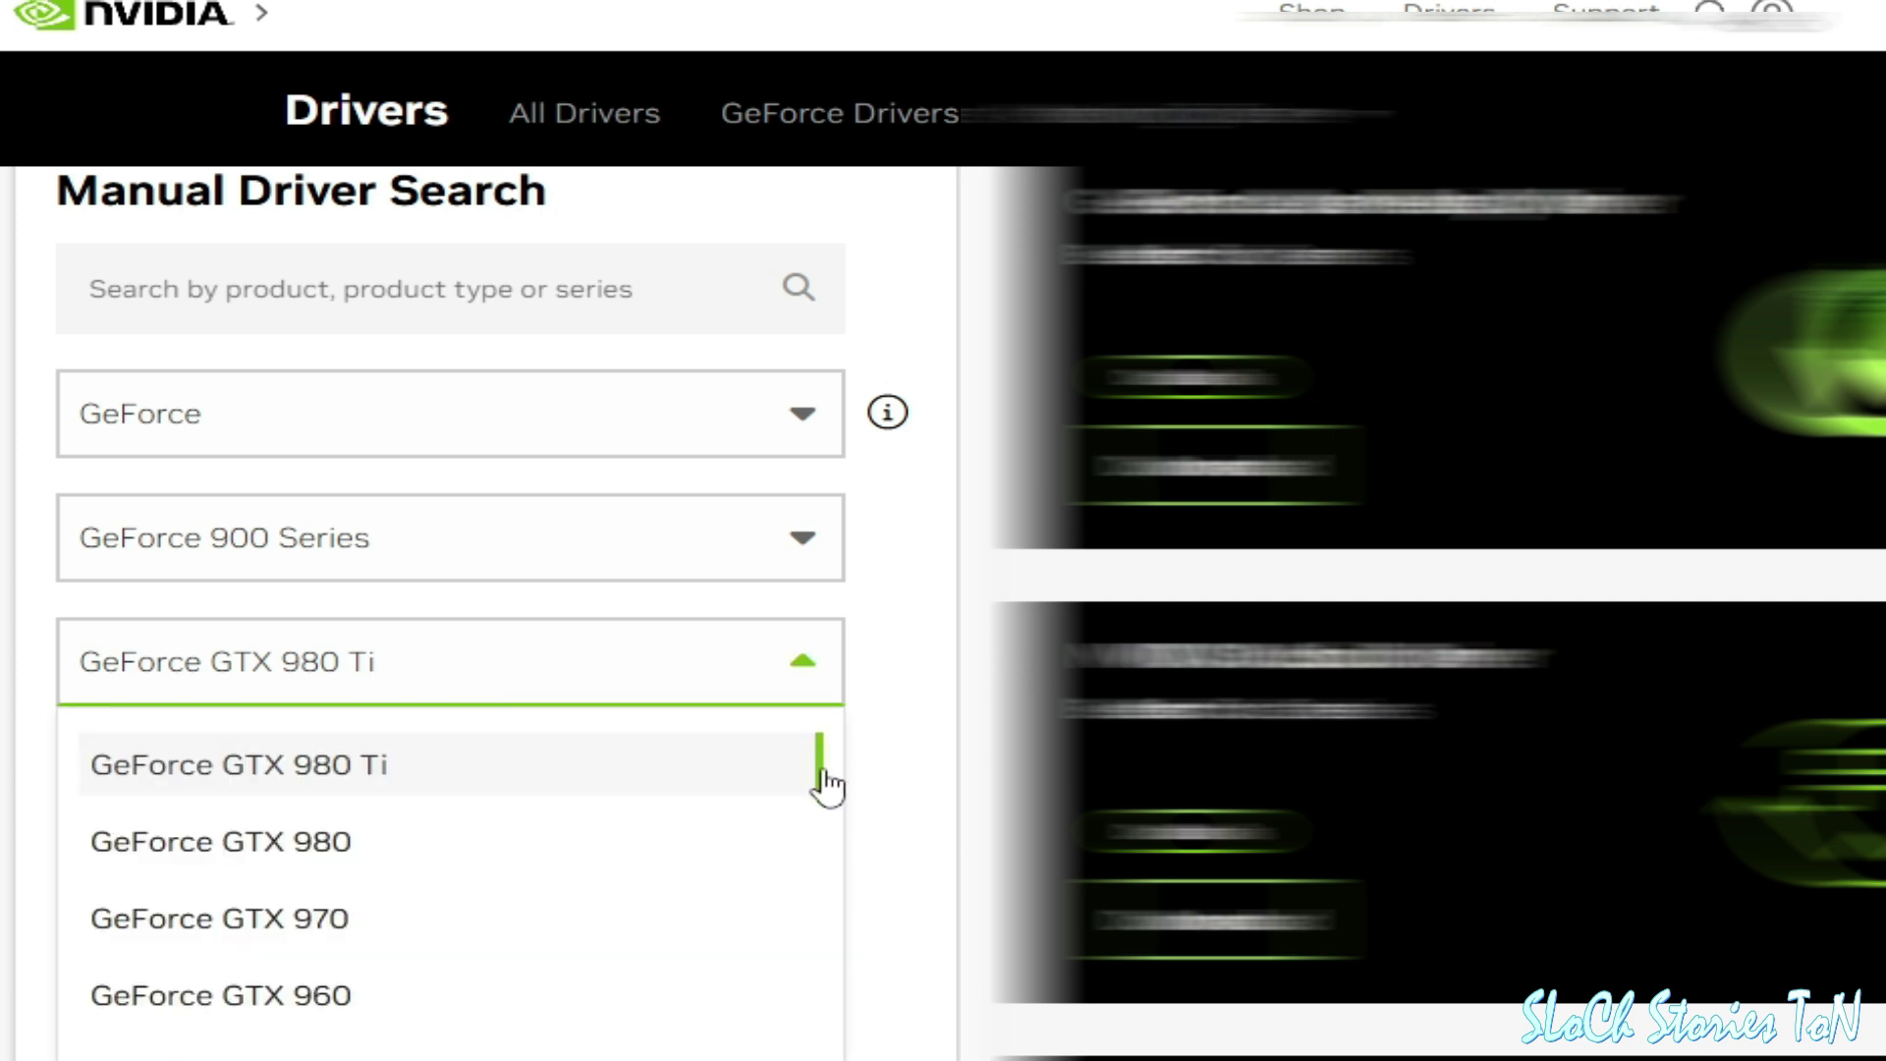
left_click(257, 925)
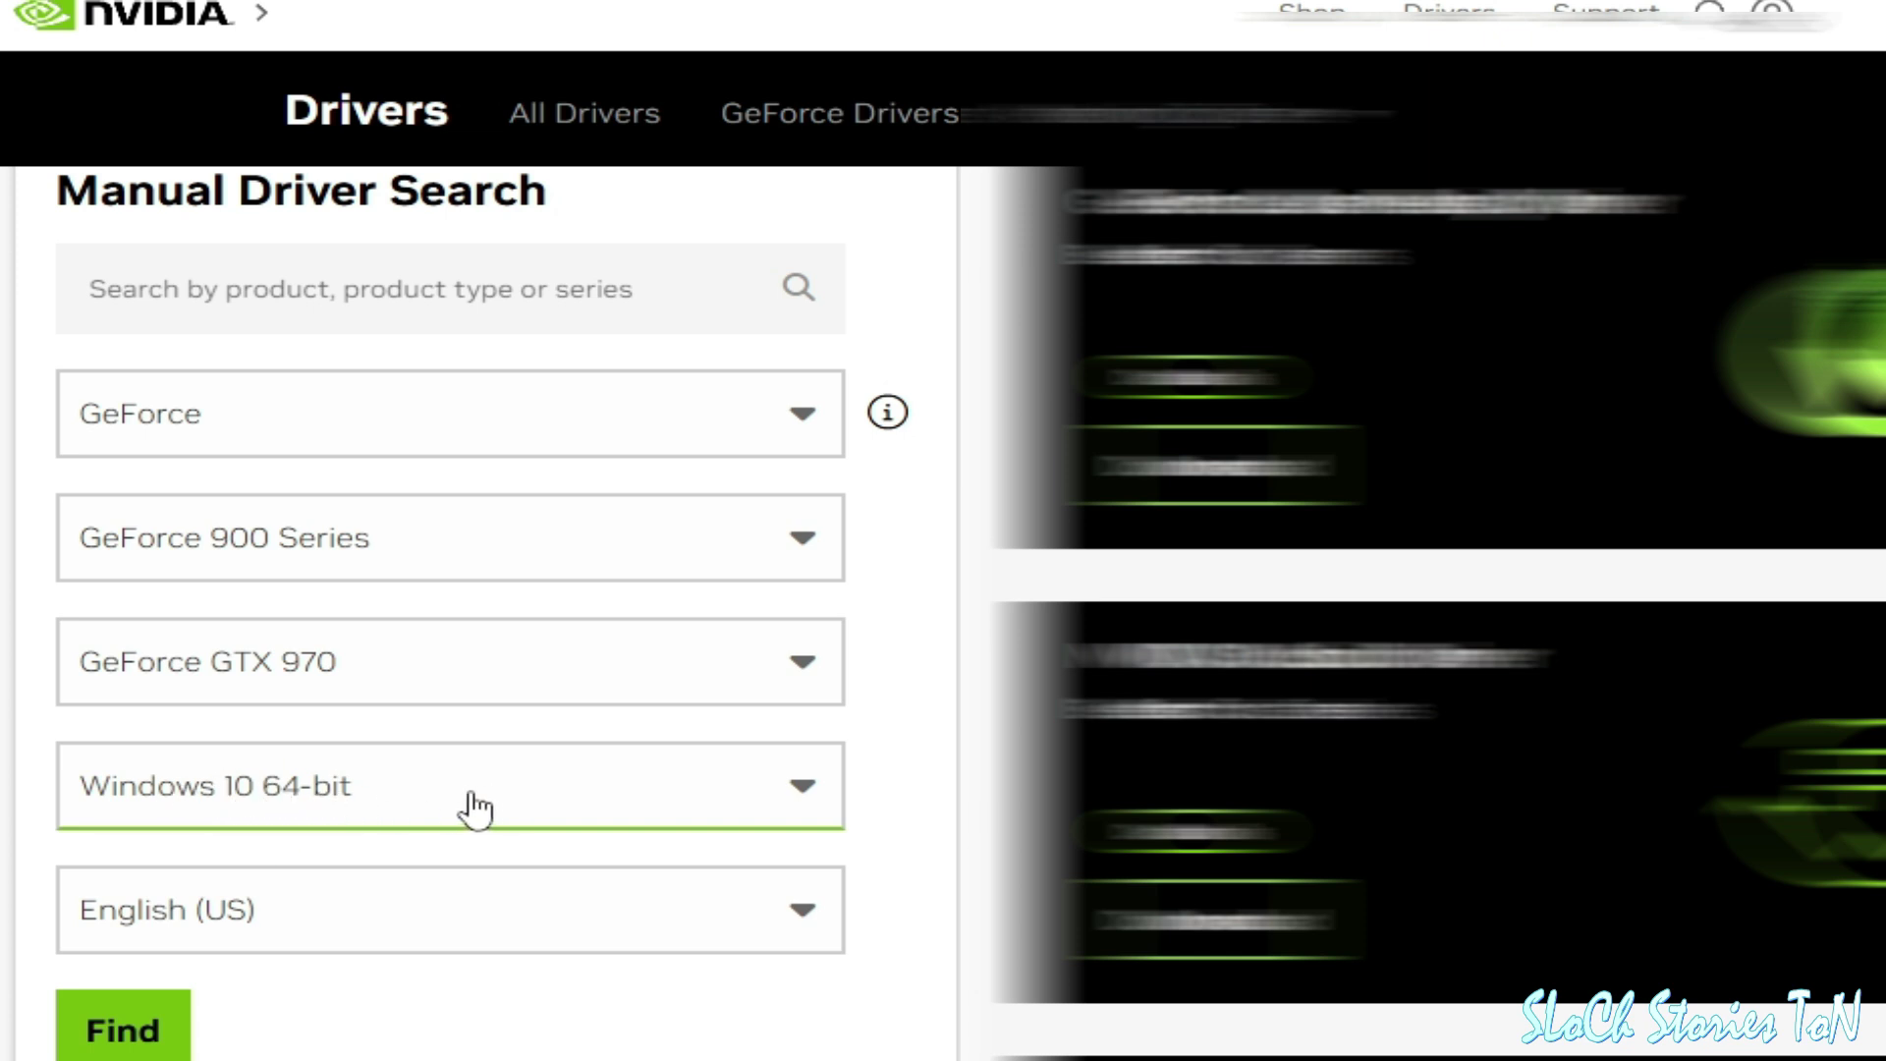
left_click(380, 790)
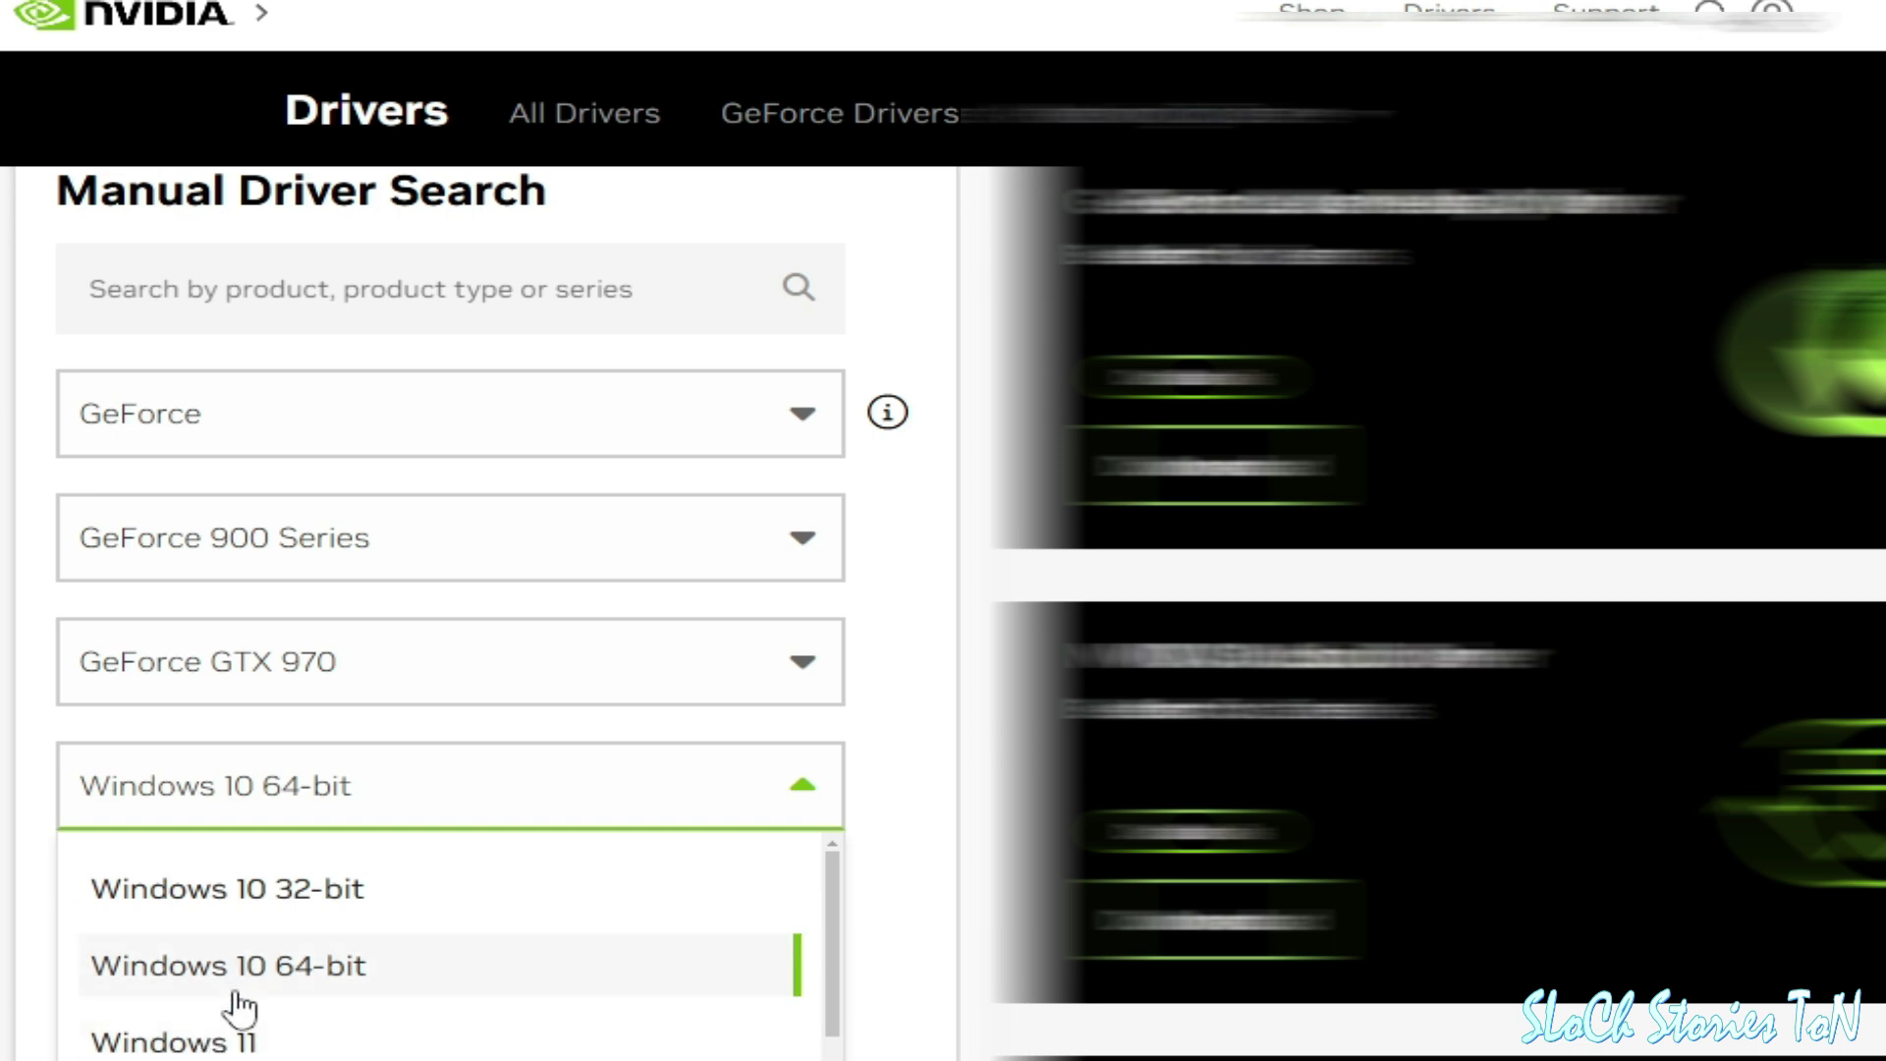
left_click(295, 992)
scroll(197, 983, "down", 1)
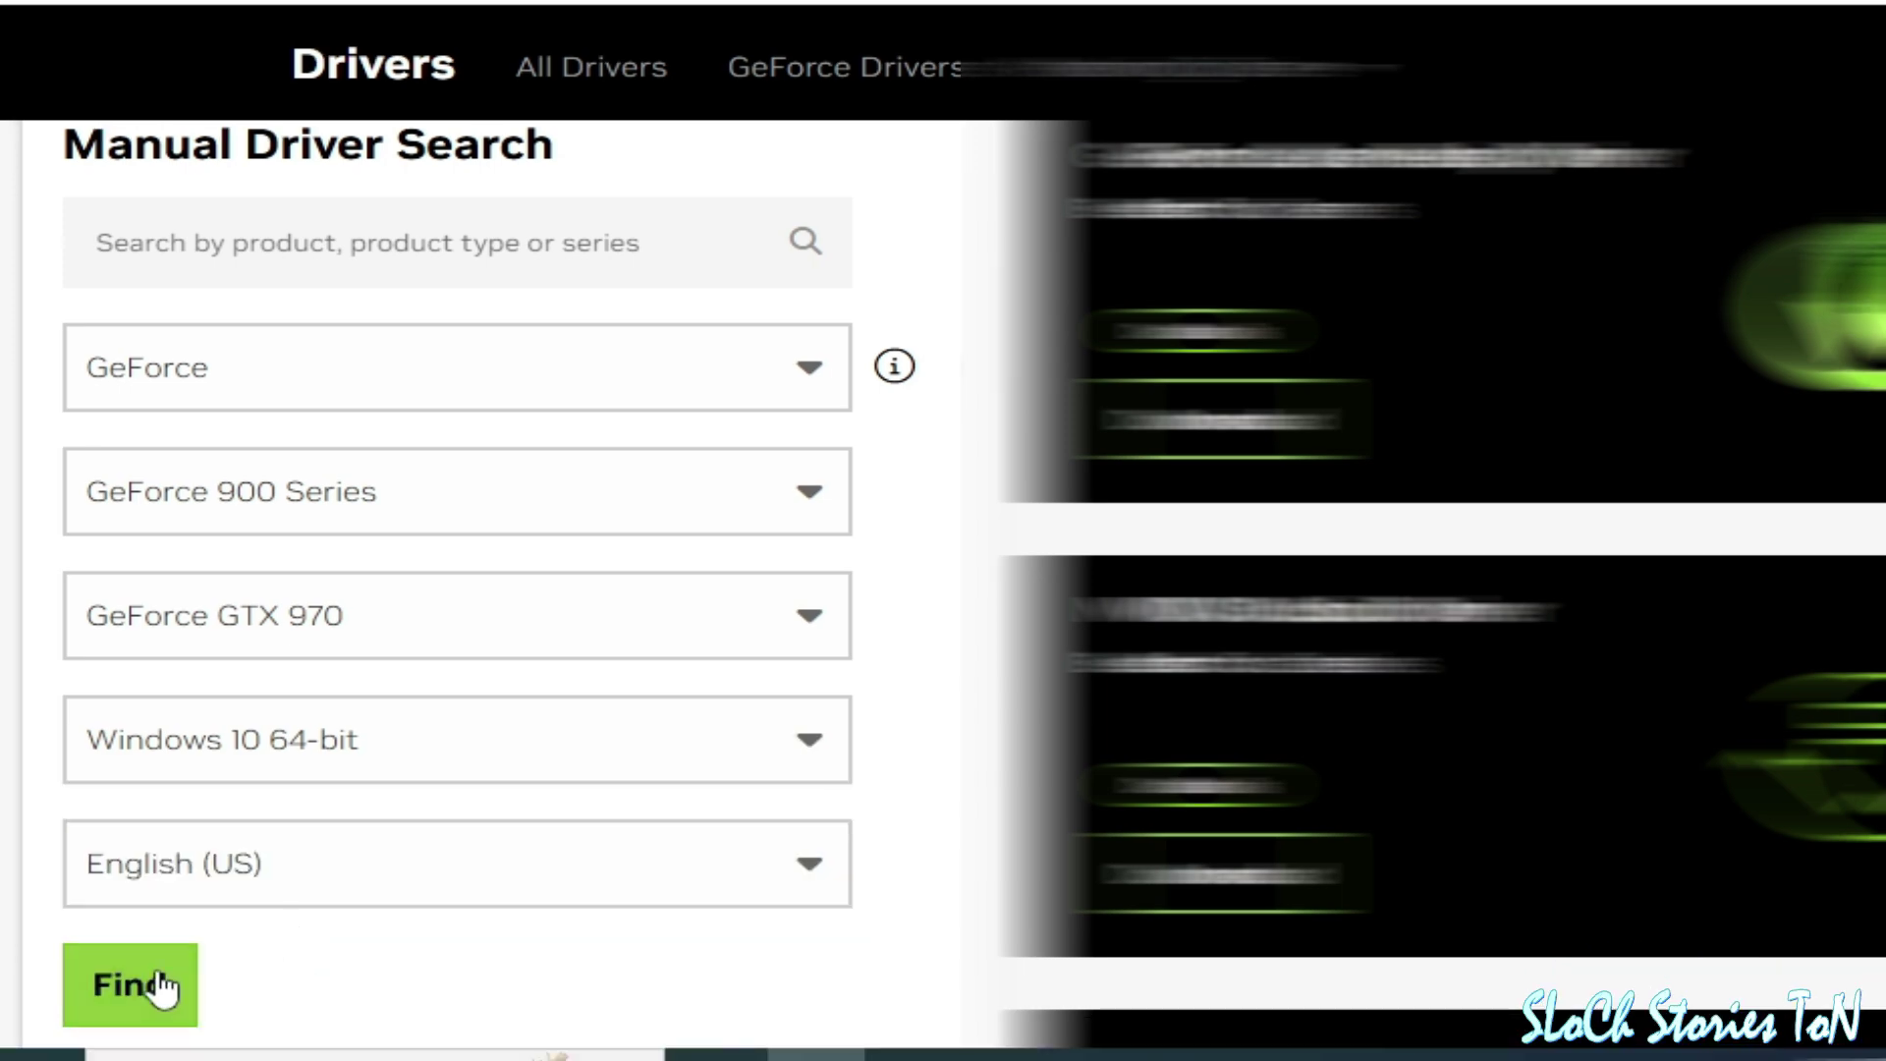
Run the driver search and open the GeForce Game Ready Driver 566.14 details
left_click(157, 987)
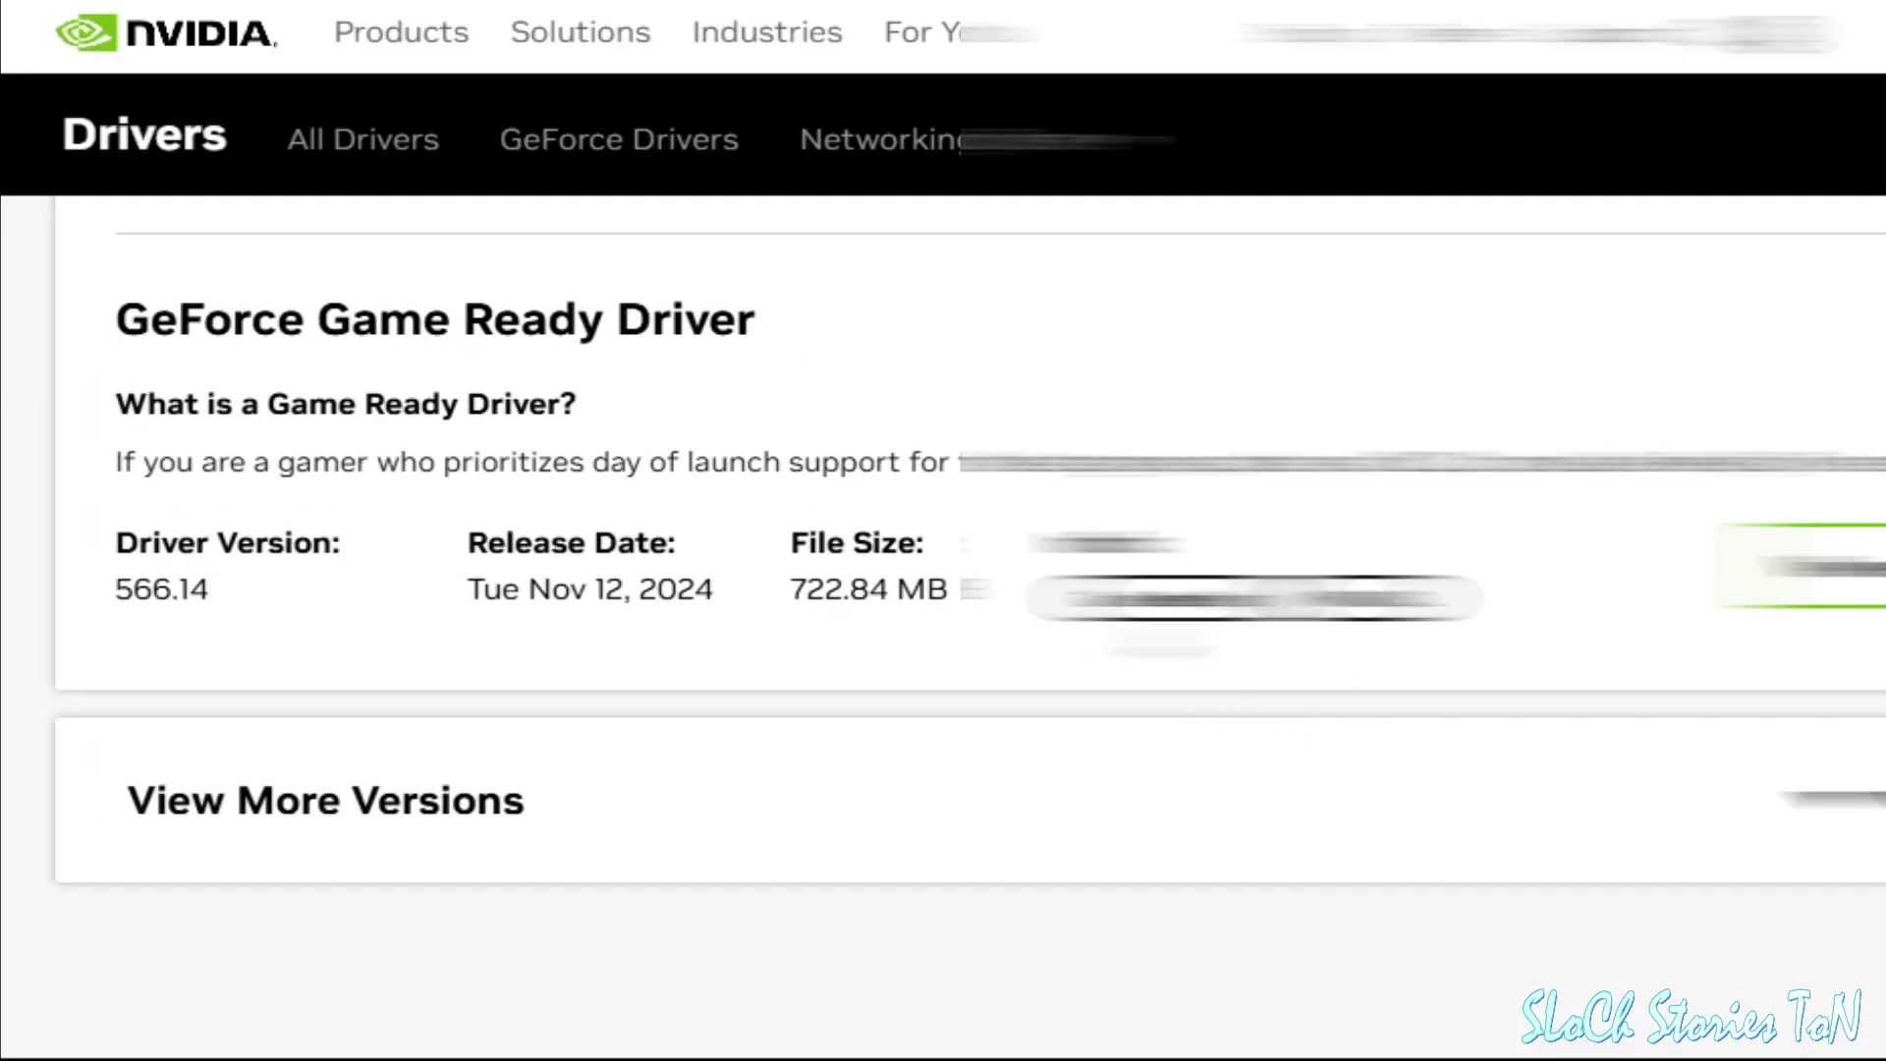
mouse_move(1146, 614)
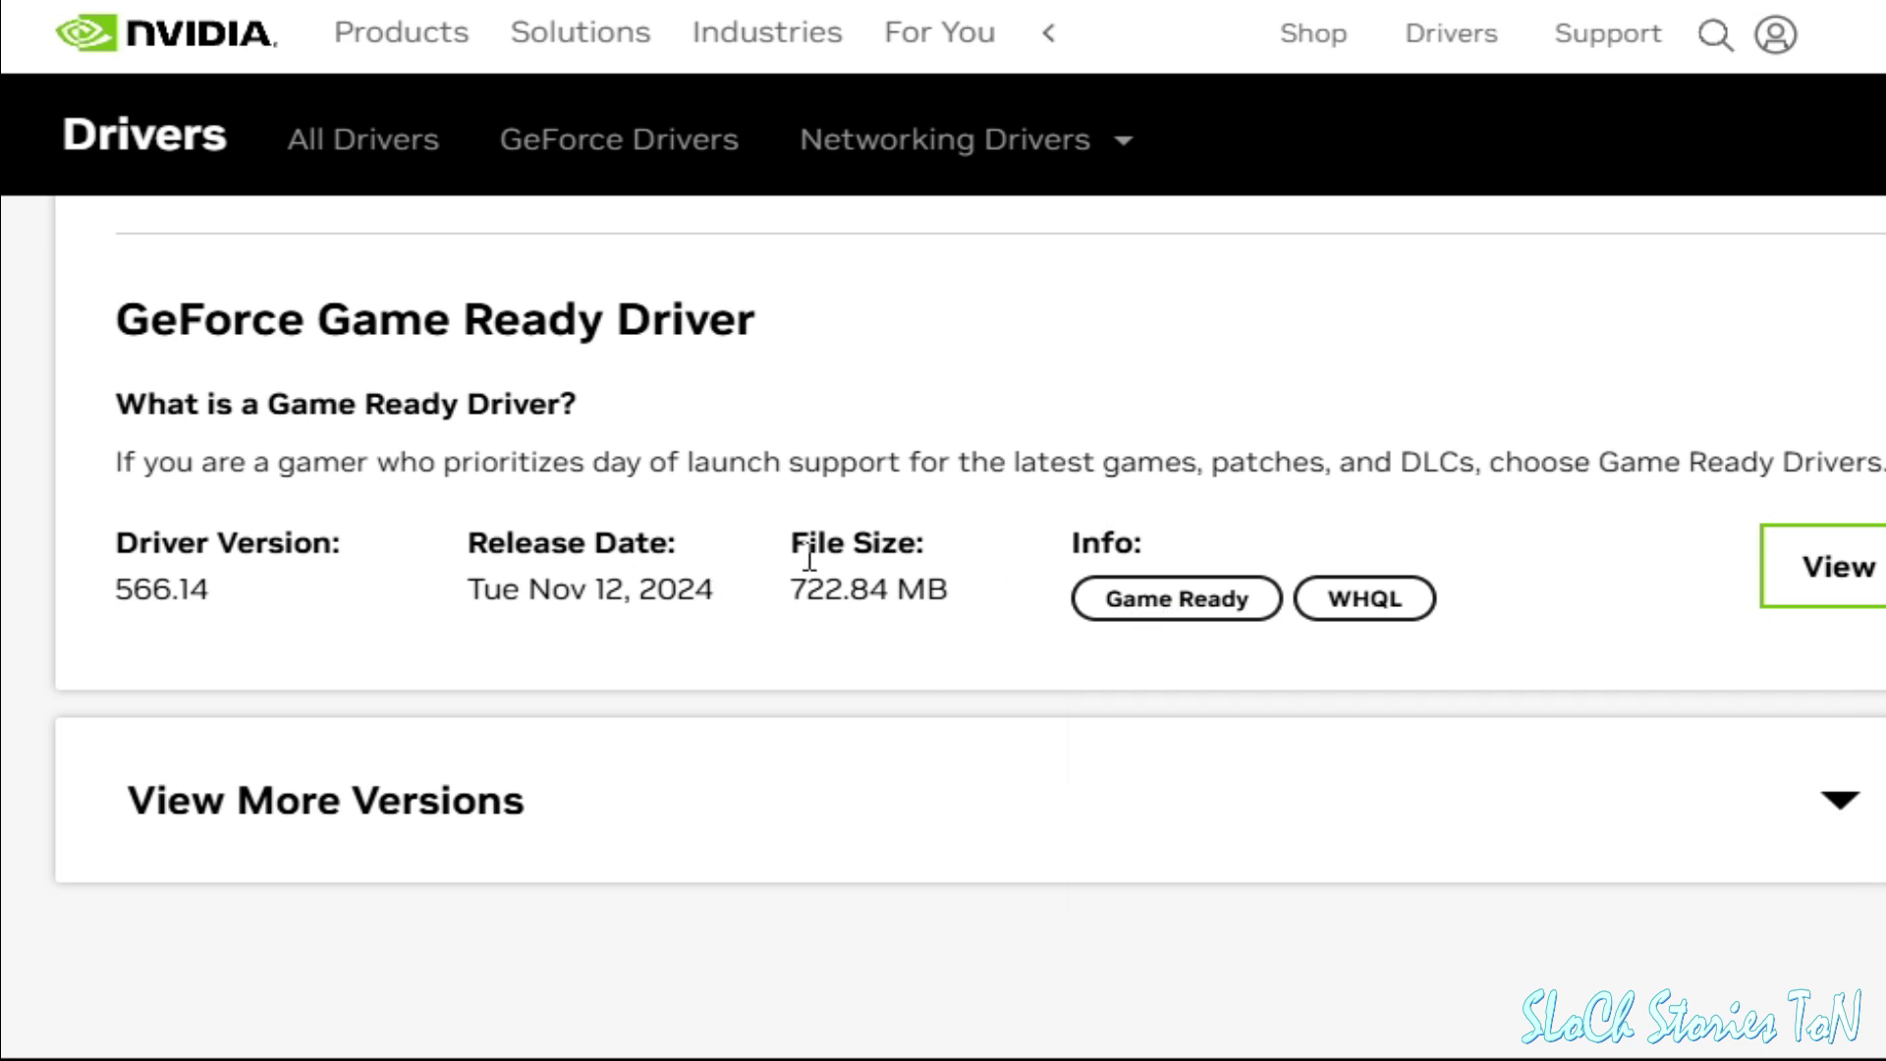
left_click(1813, 580)
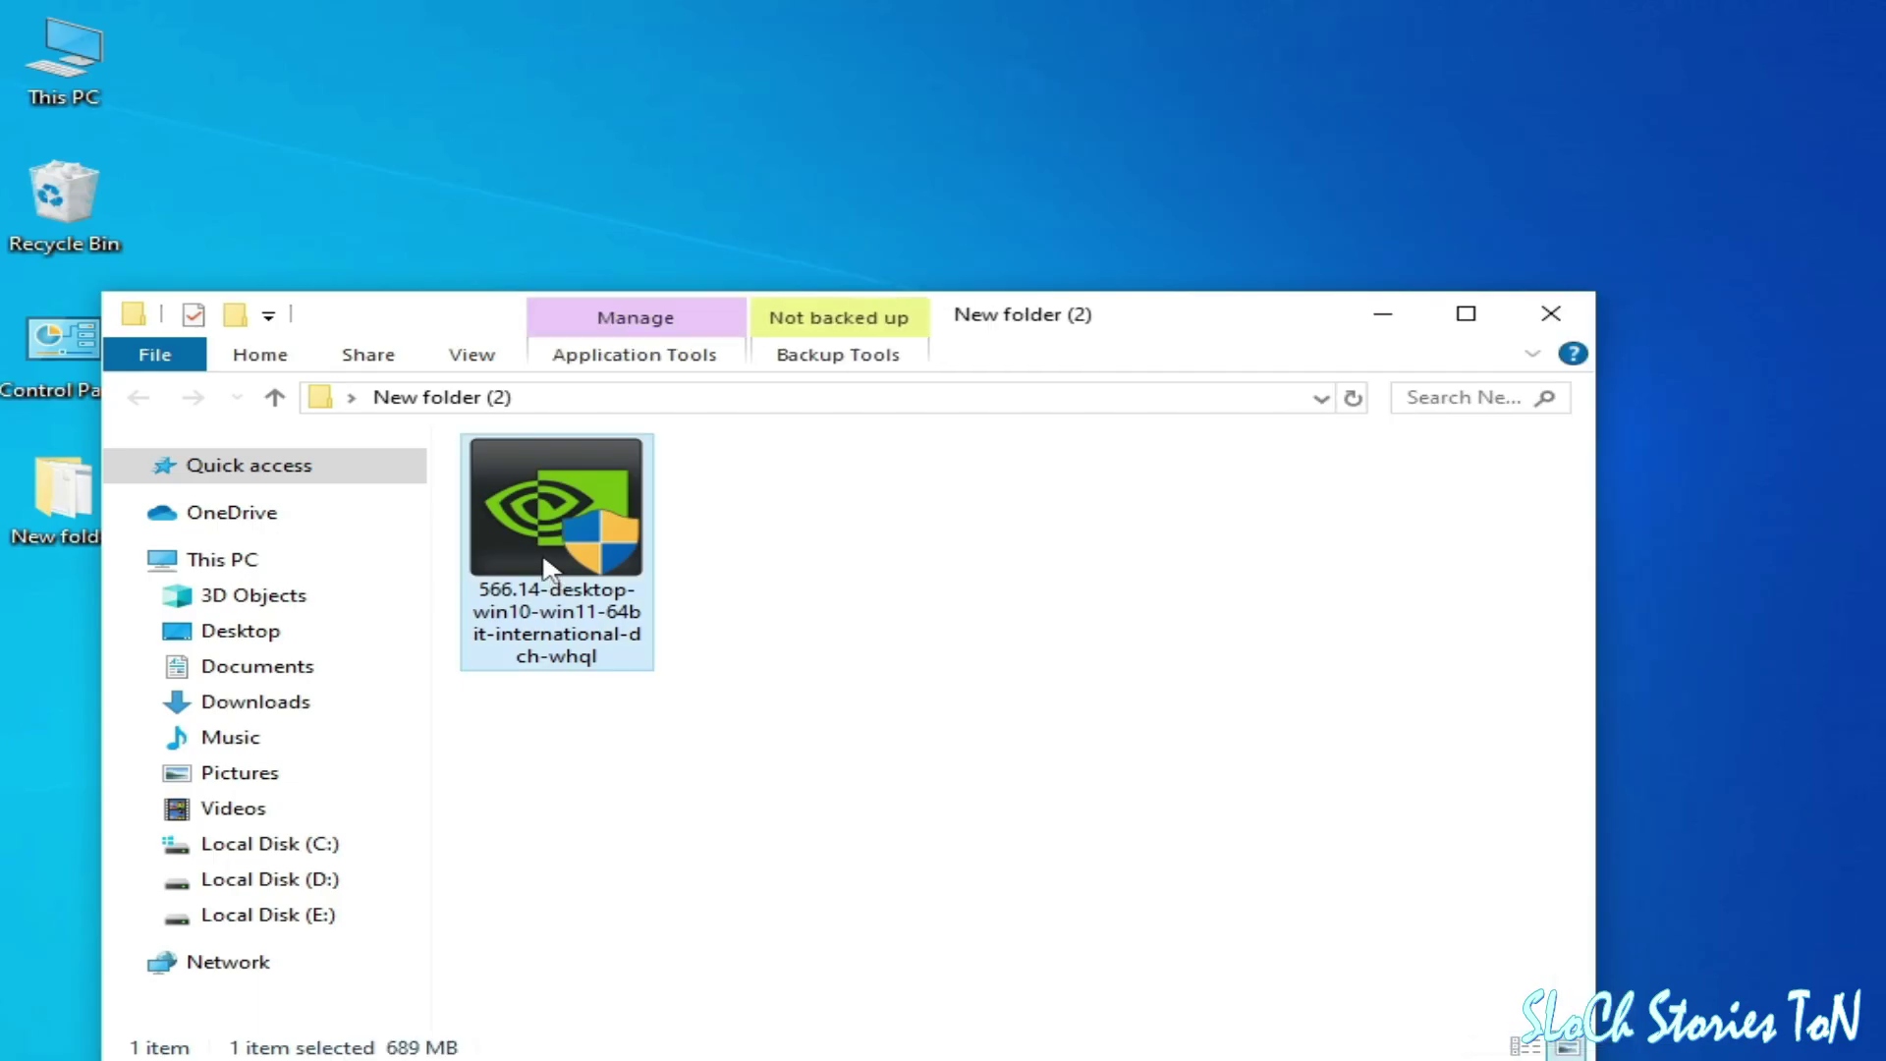
Launch the driver installer, choose Graphics Driver only, accept the license, and select Custom
right_click(542, 550)
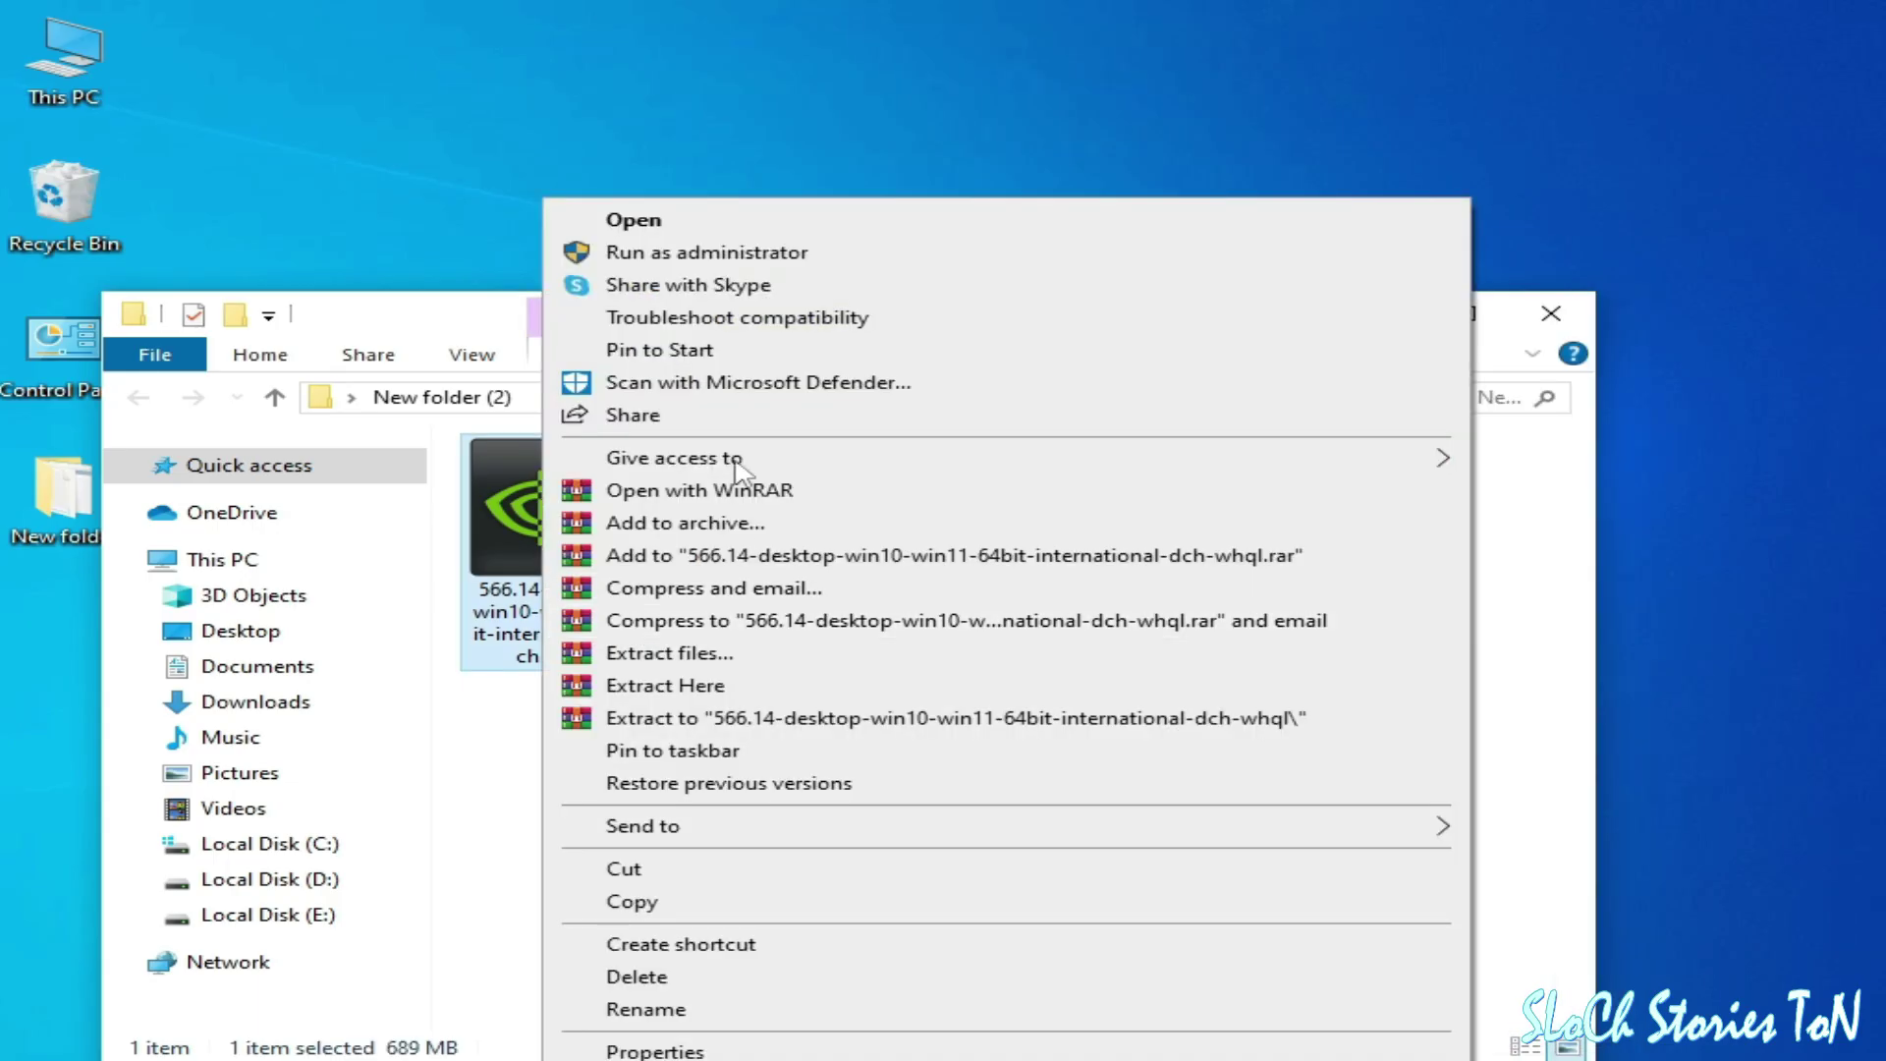
left_click(631, 218)
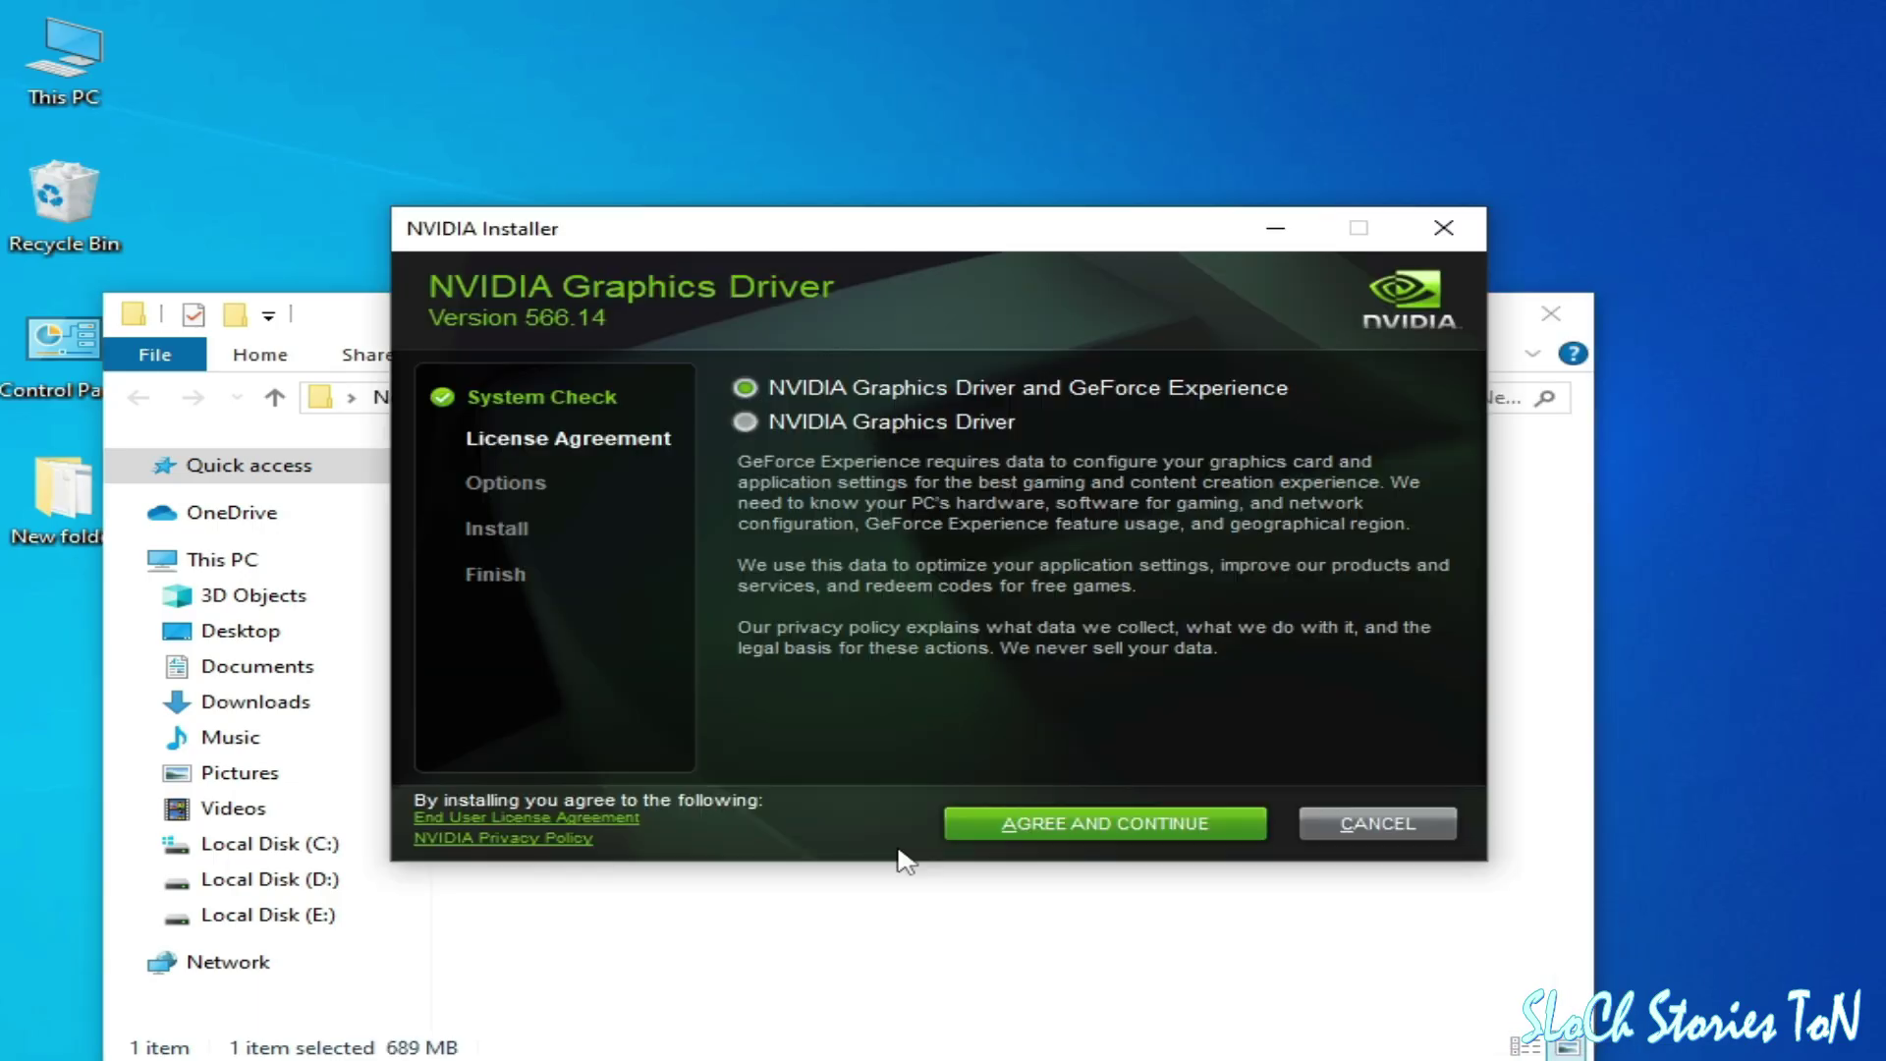
left_click(745, 422)
left_click(1047, 821)
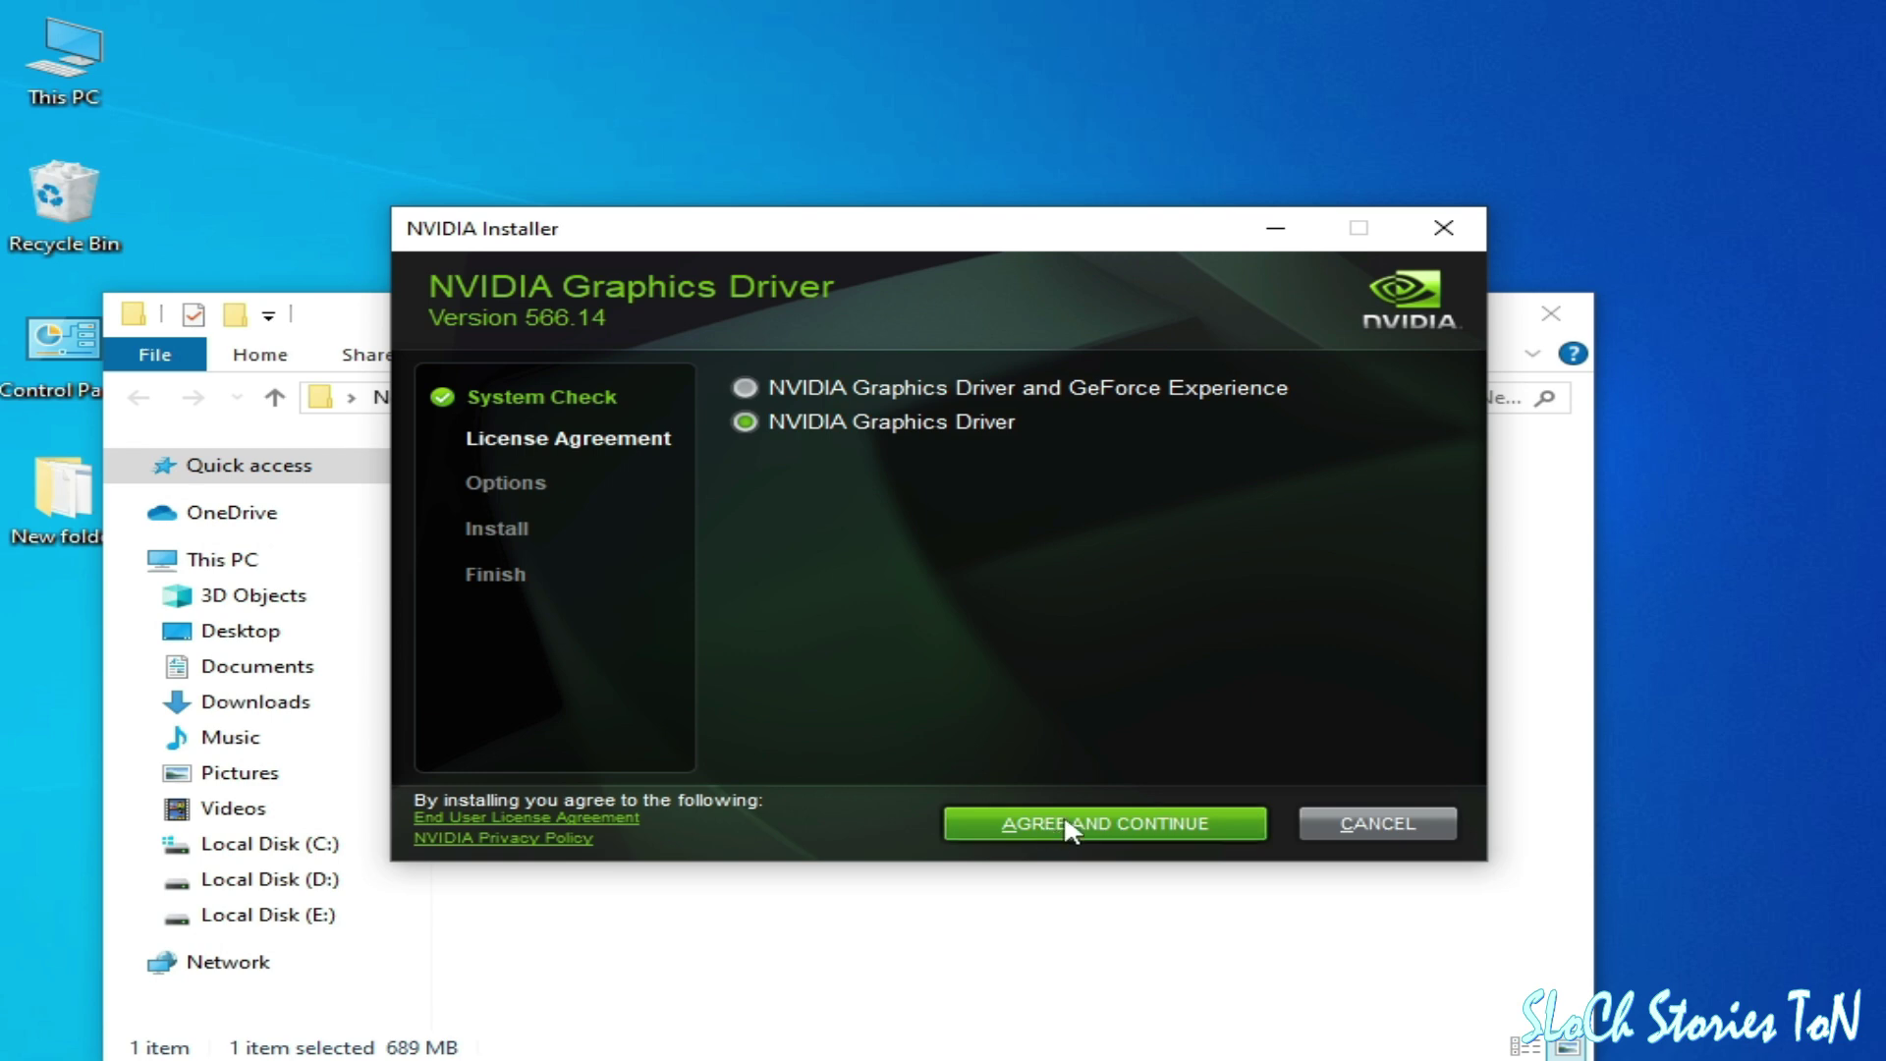
left_click(825, 556)
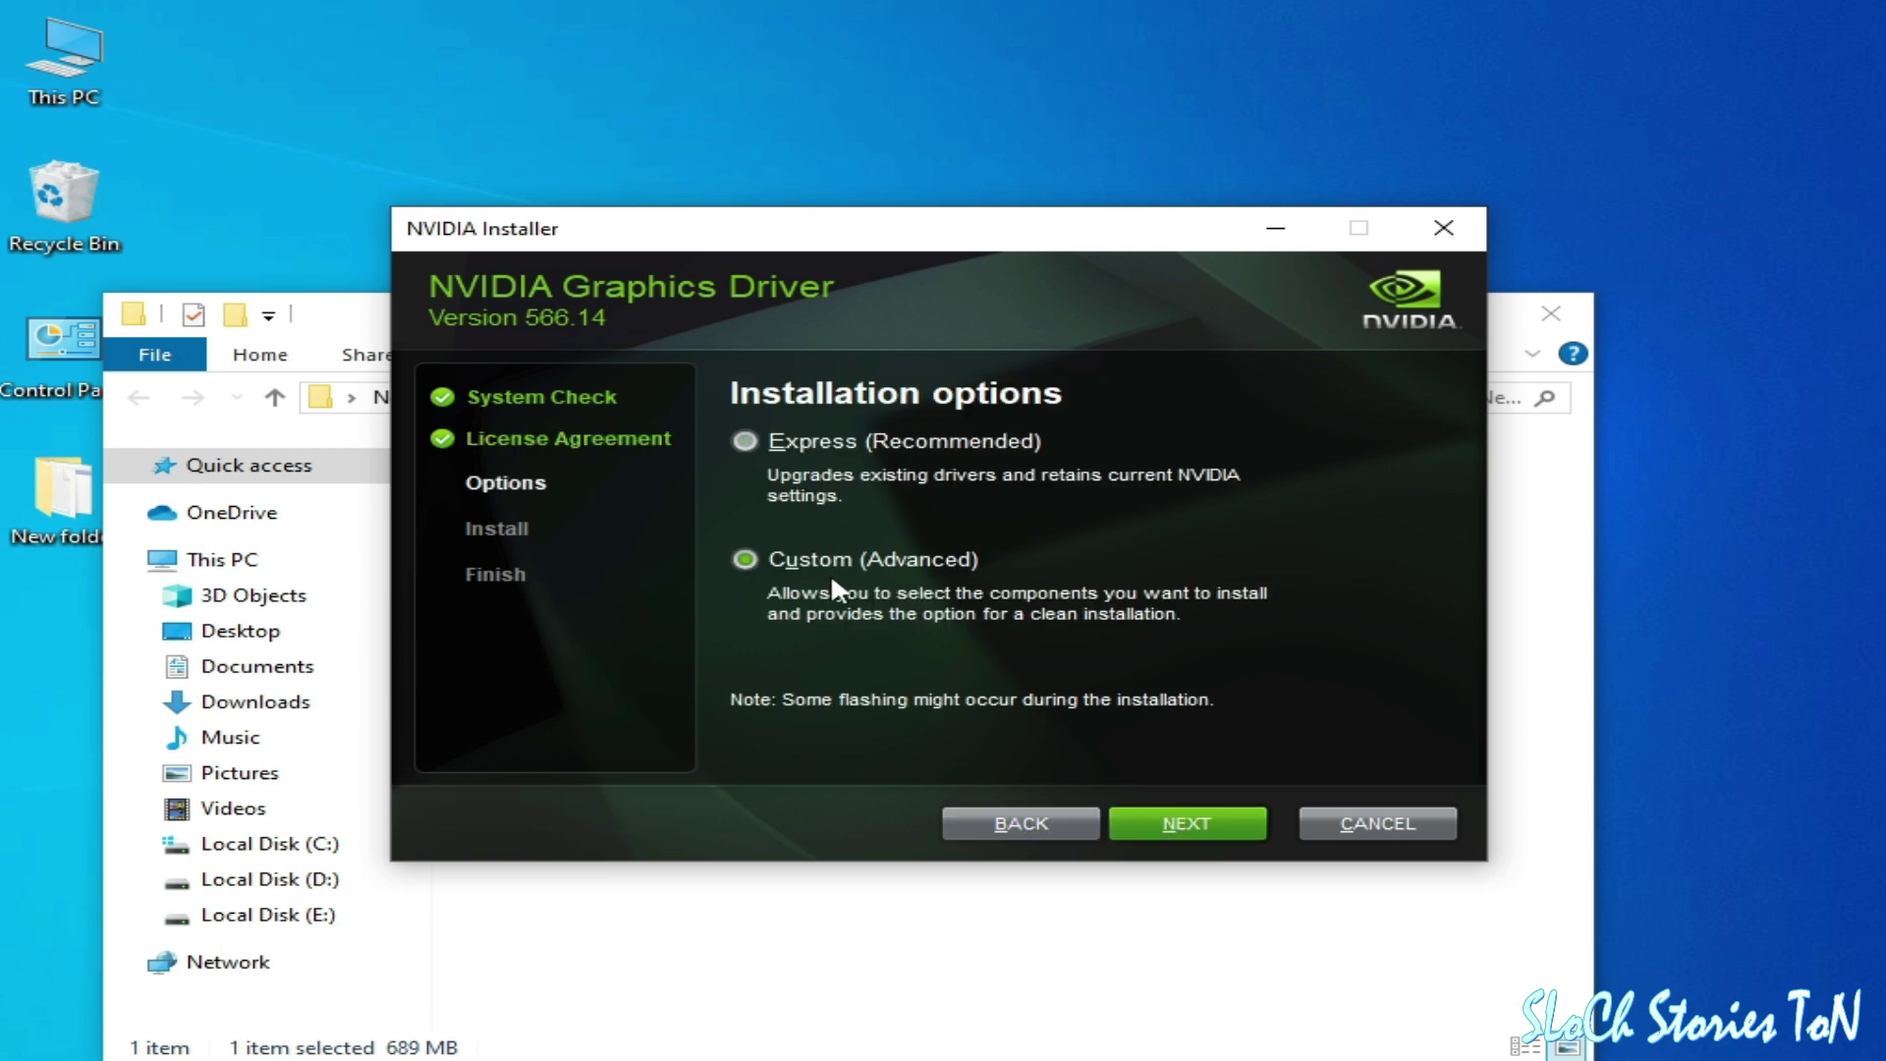
left_click(1206, 828)
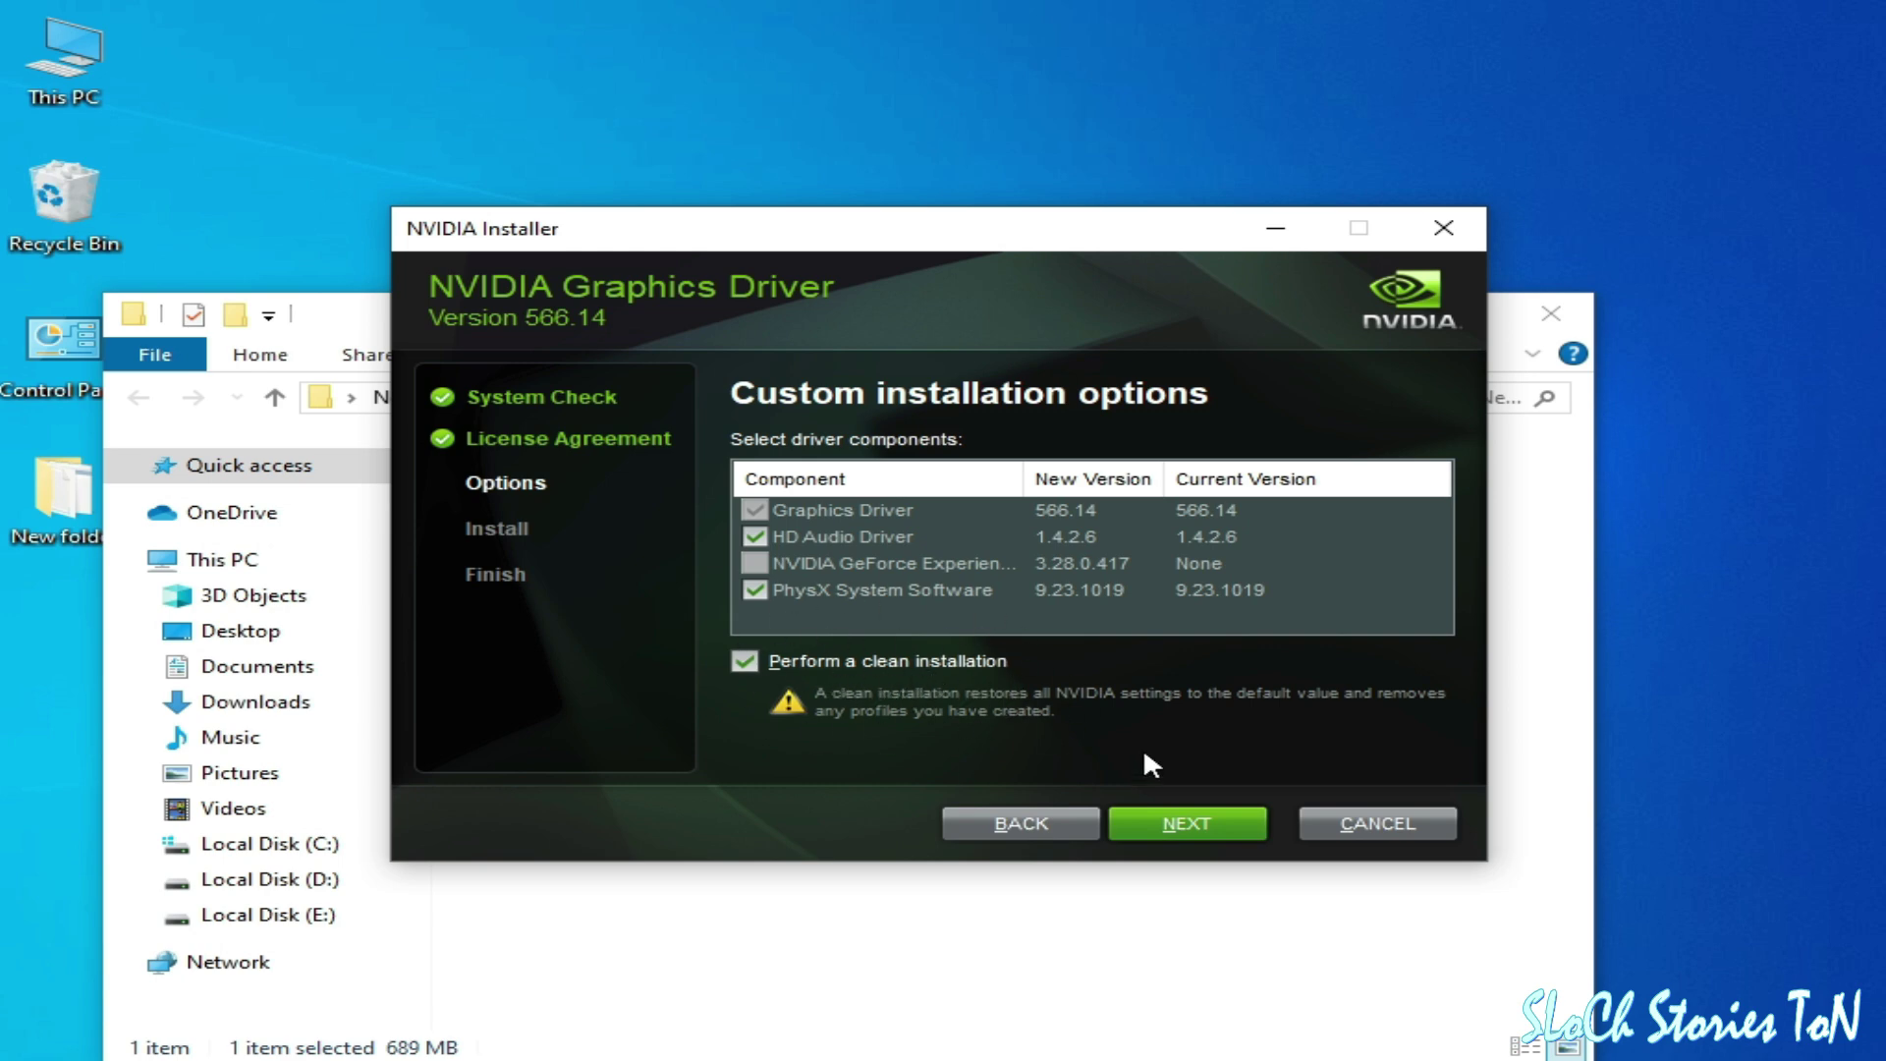
Perform the clean installation, then close the installer and the driver's folder
left_click(1176, 825)
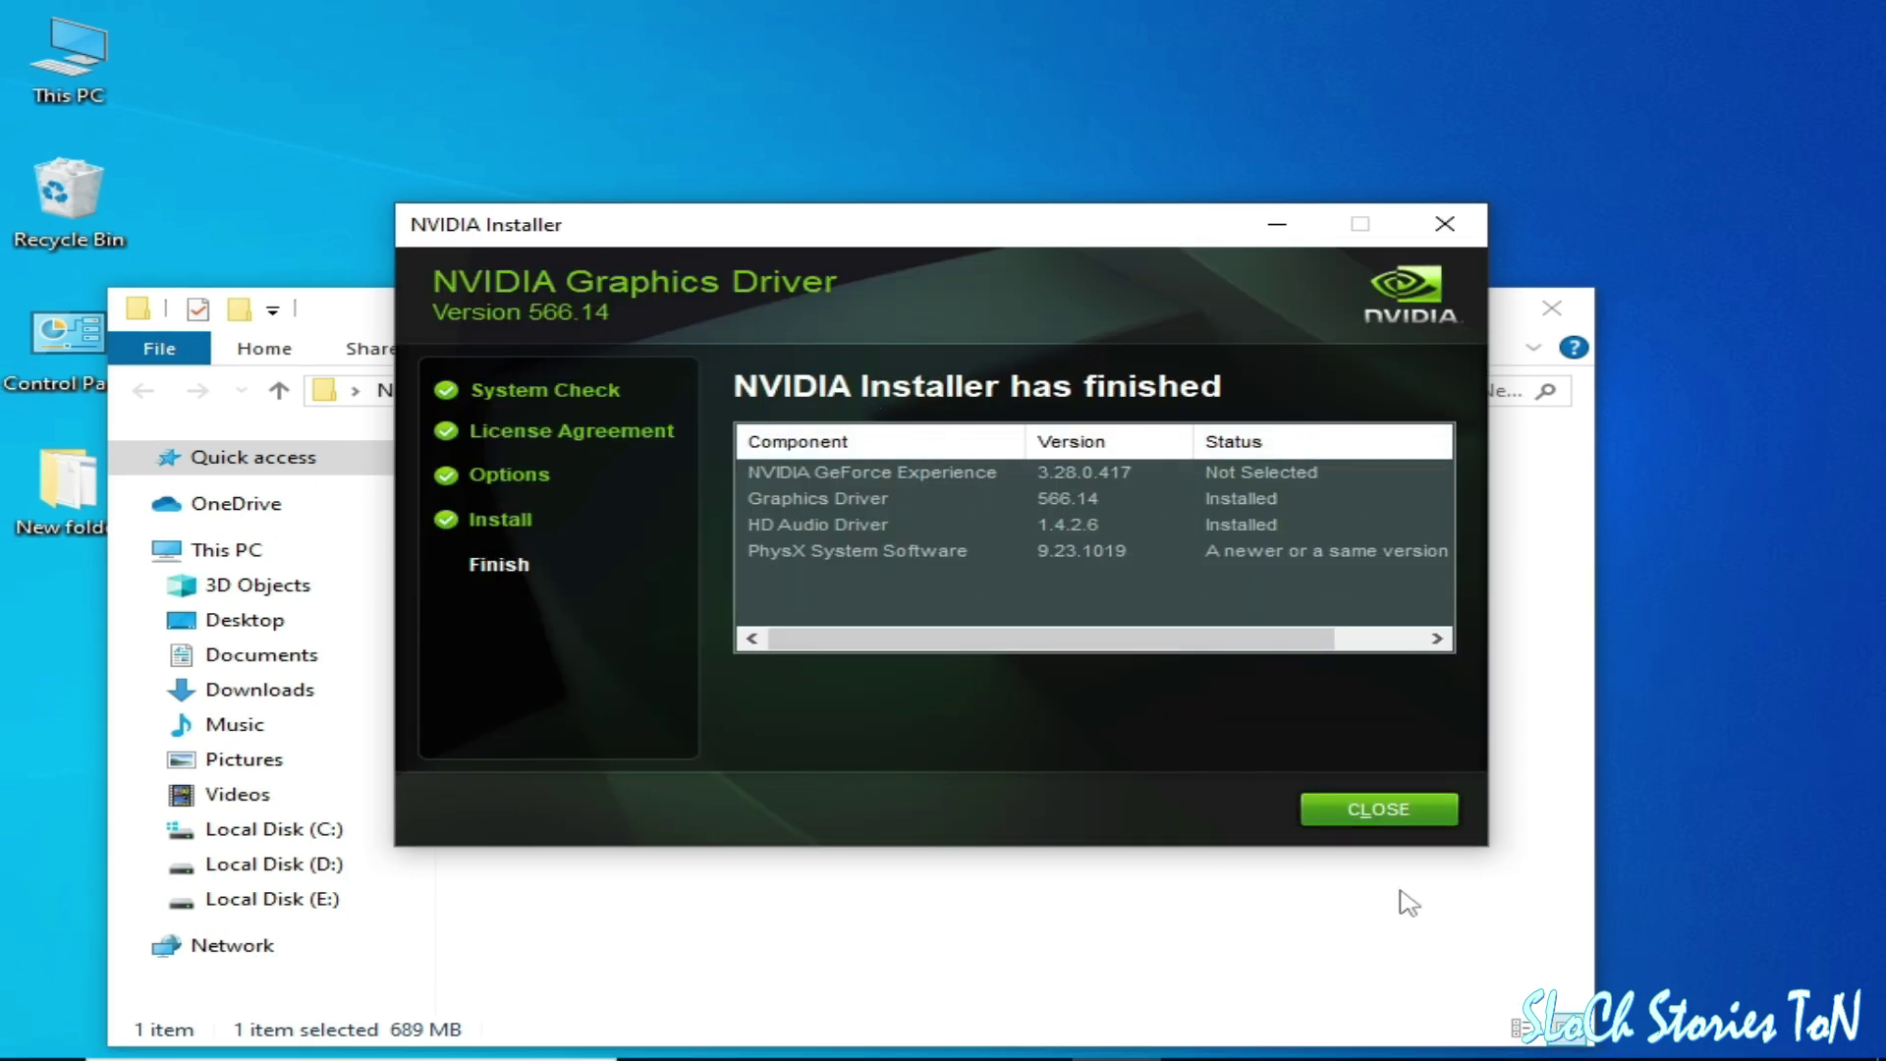
left_click(1352, 804)
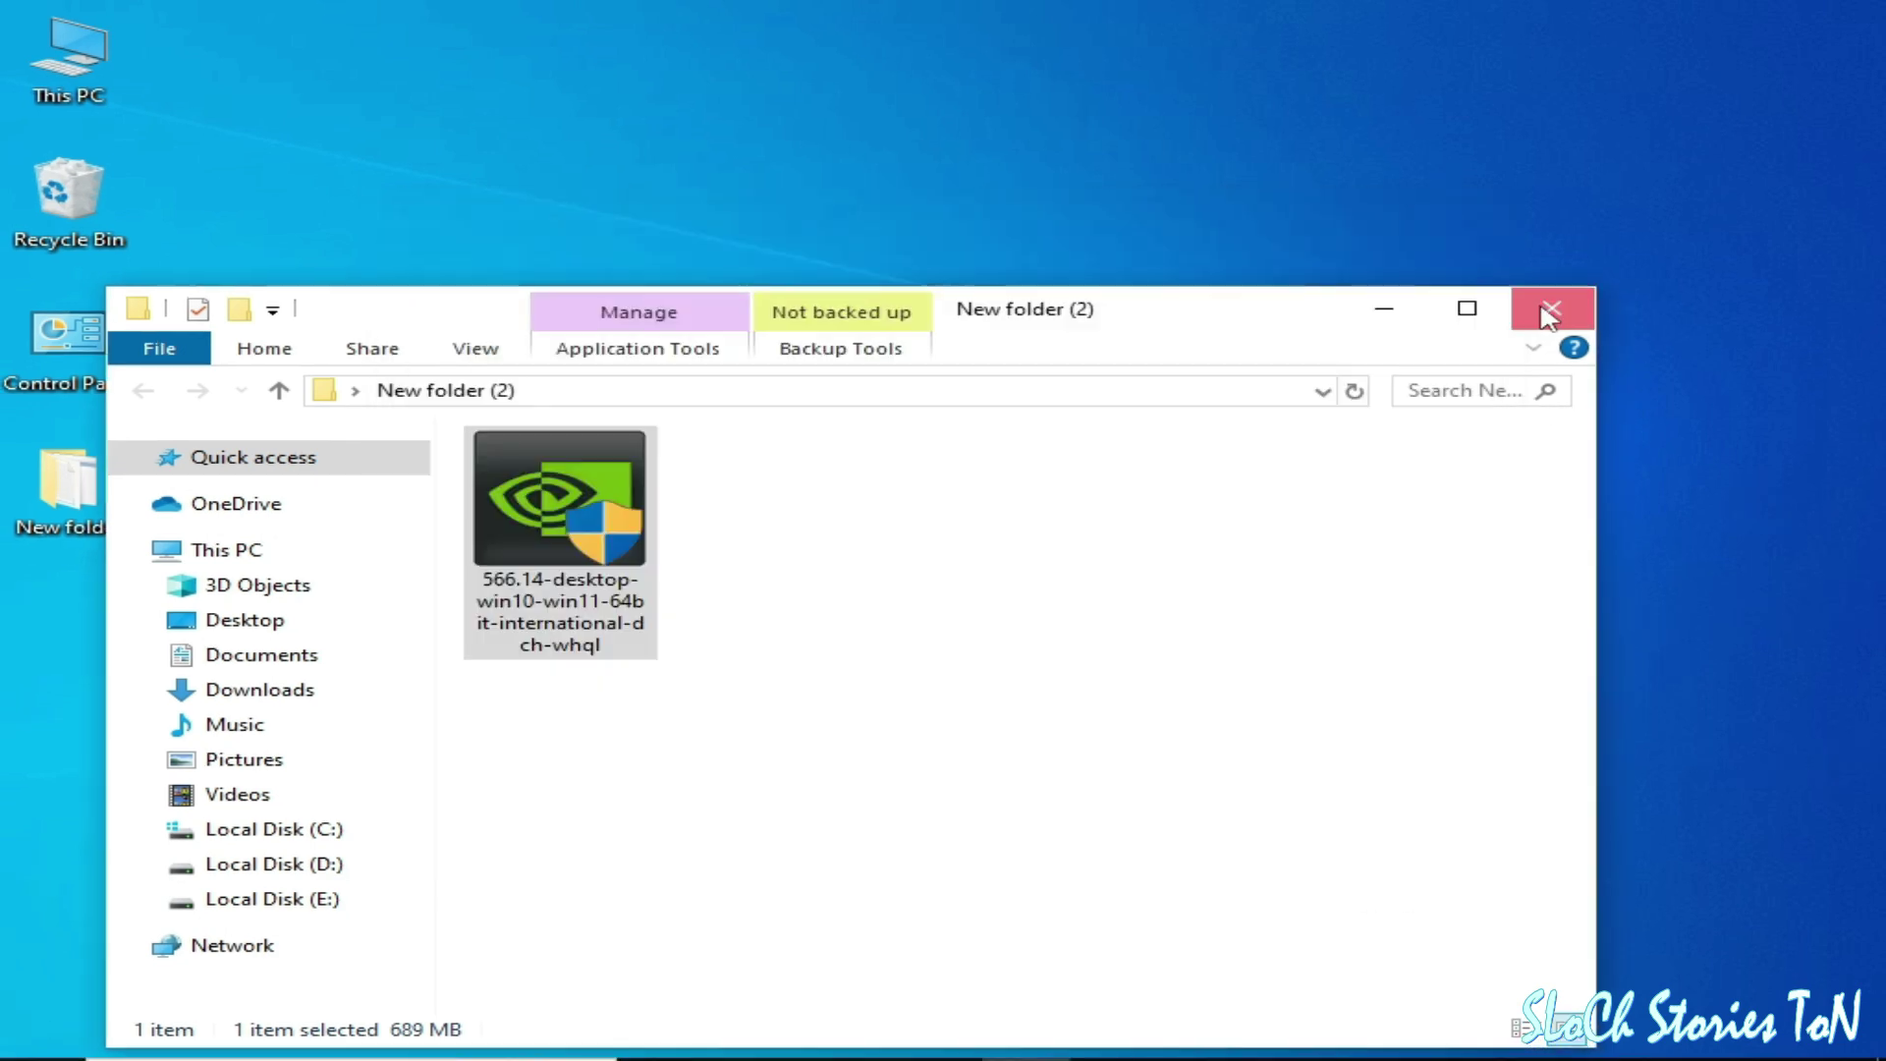
left_click(1553, 307)
Open NVIDIA Control Panel and restore the Manage 3D settings defaults, then apply
right_click(937, 356)
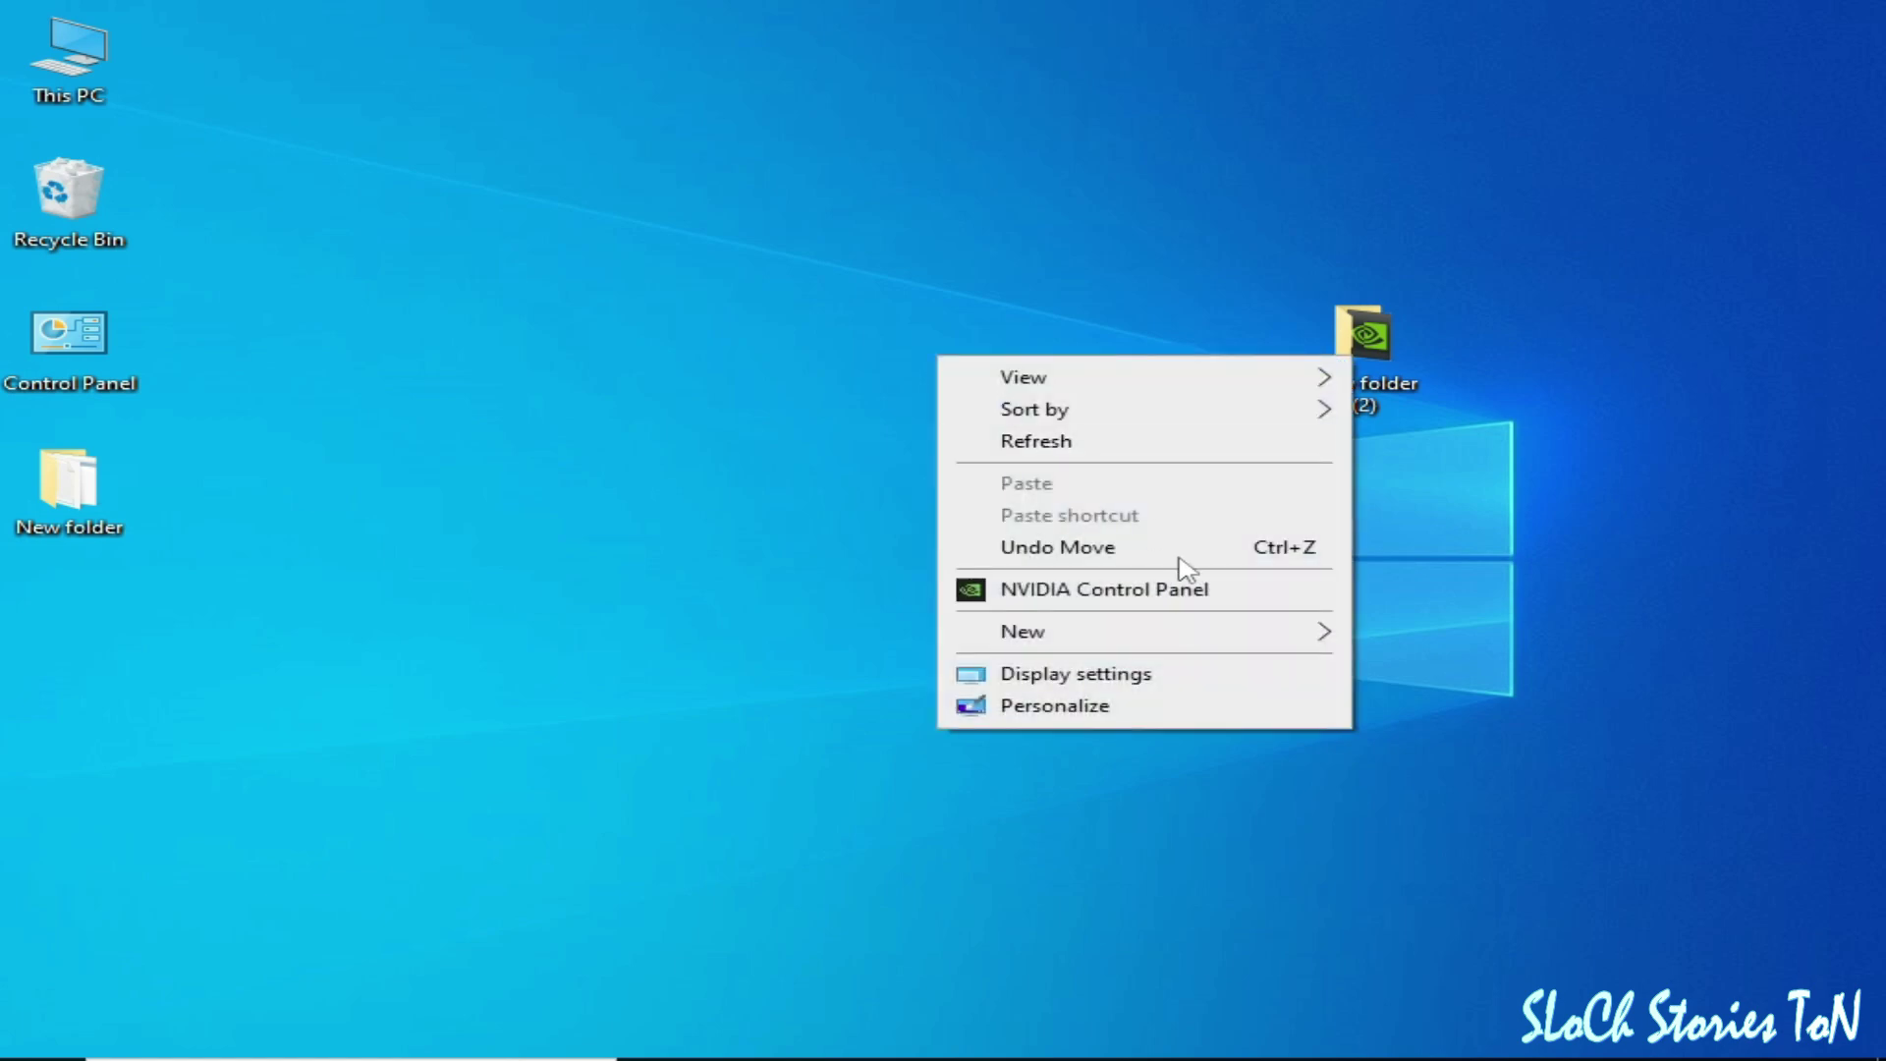
left_click(1090, 589)
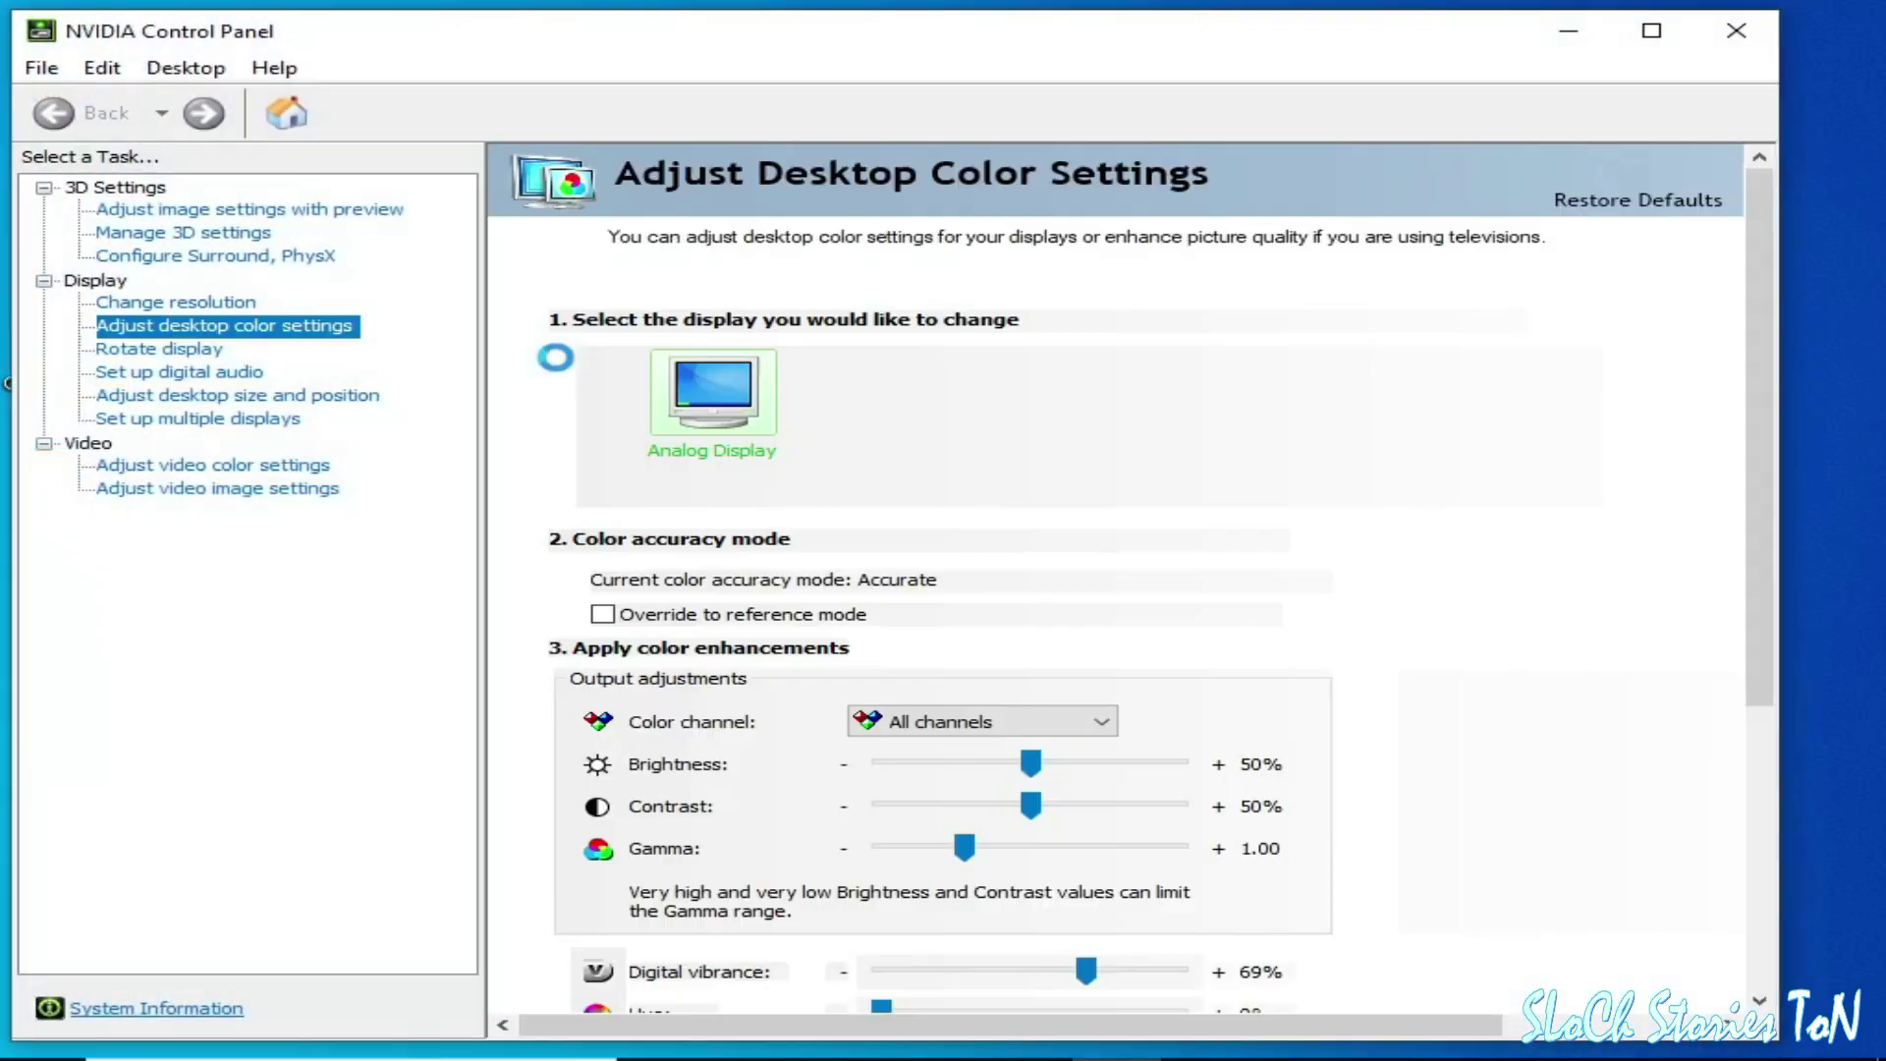
left_click(211, 238)
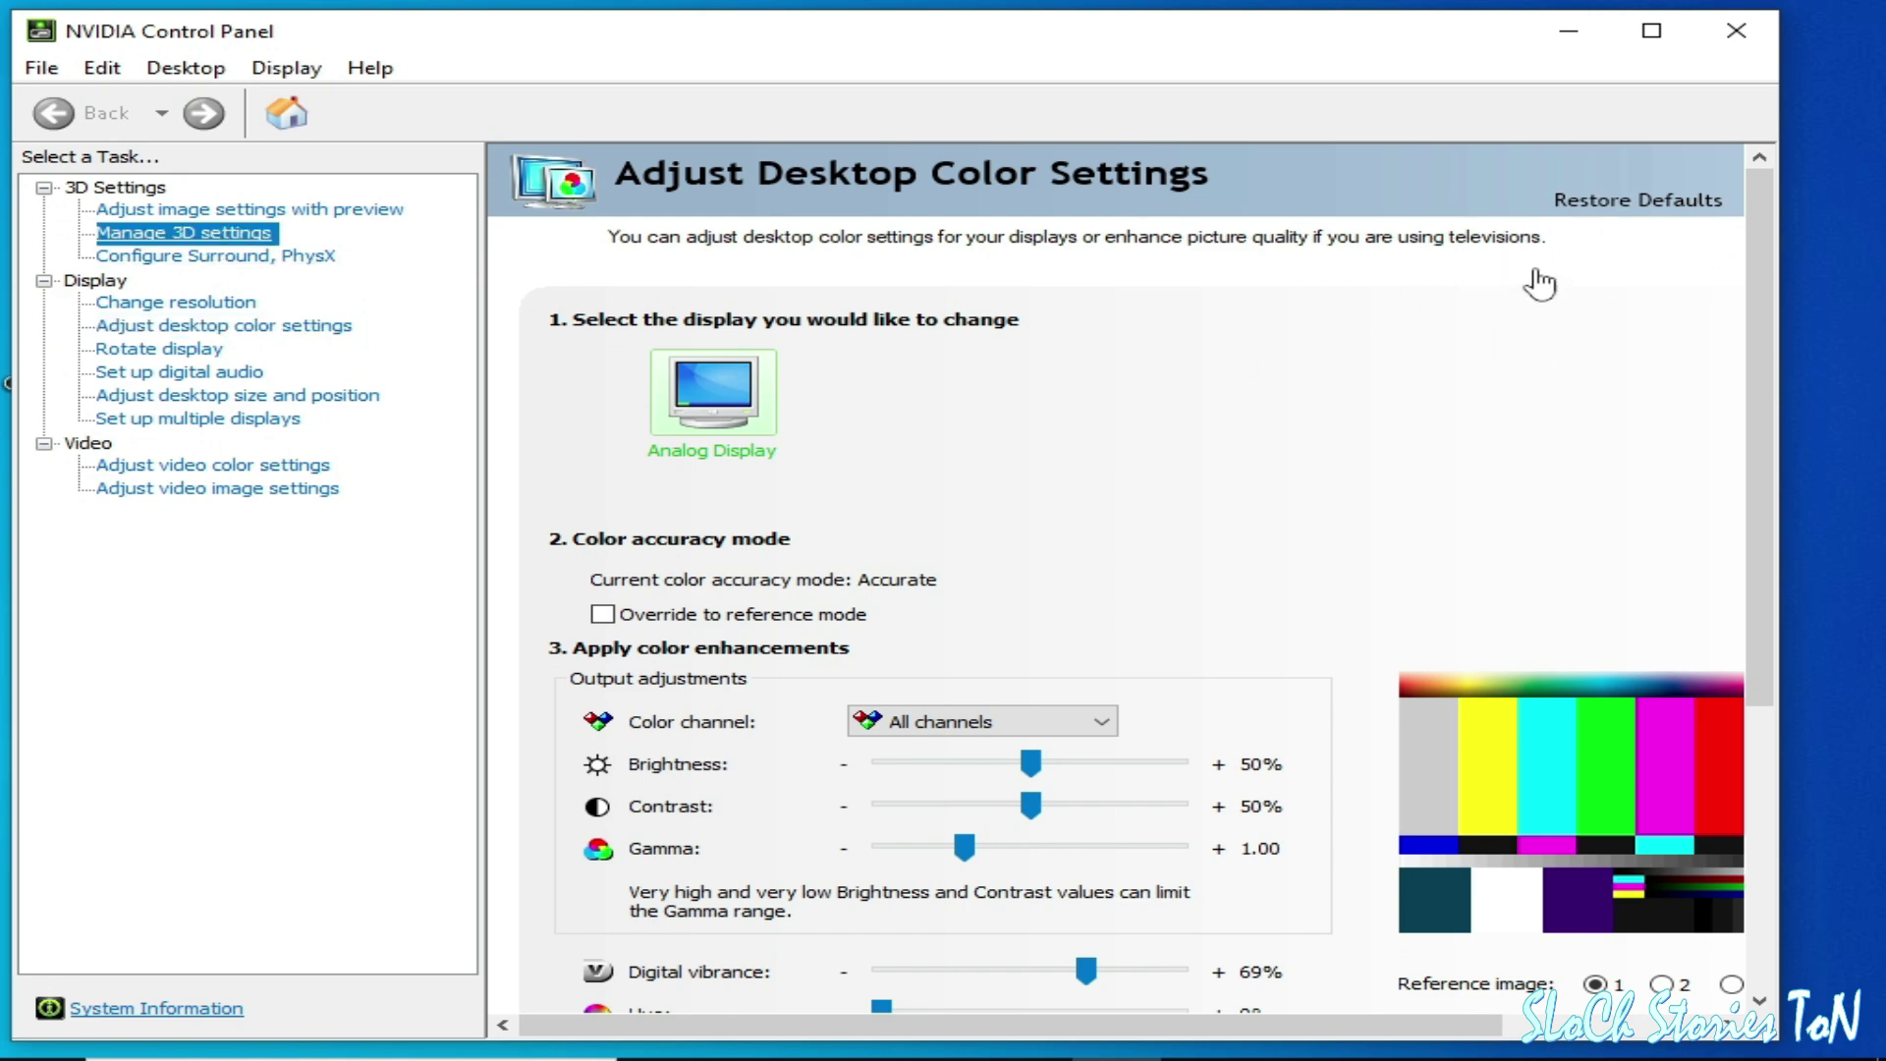
left_click(1615, 204)
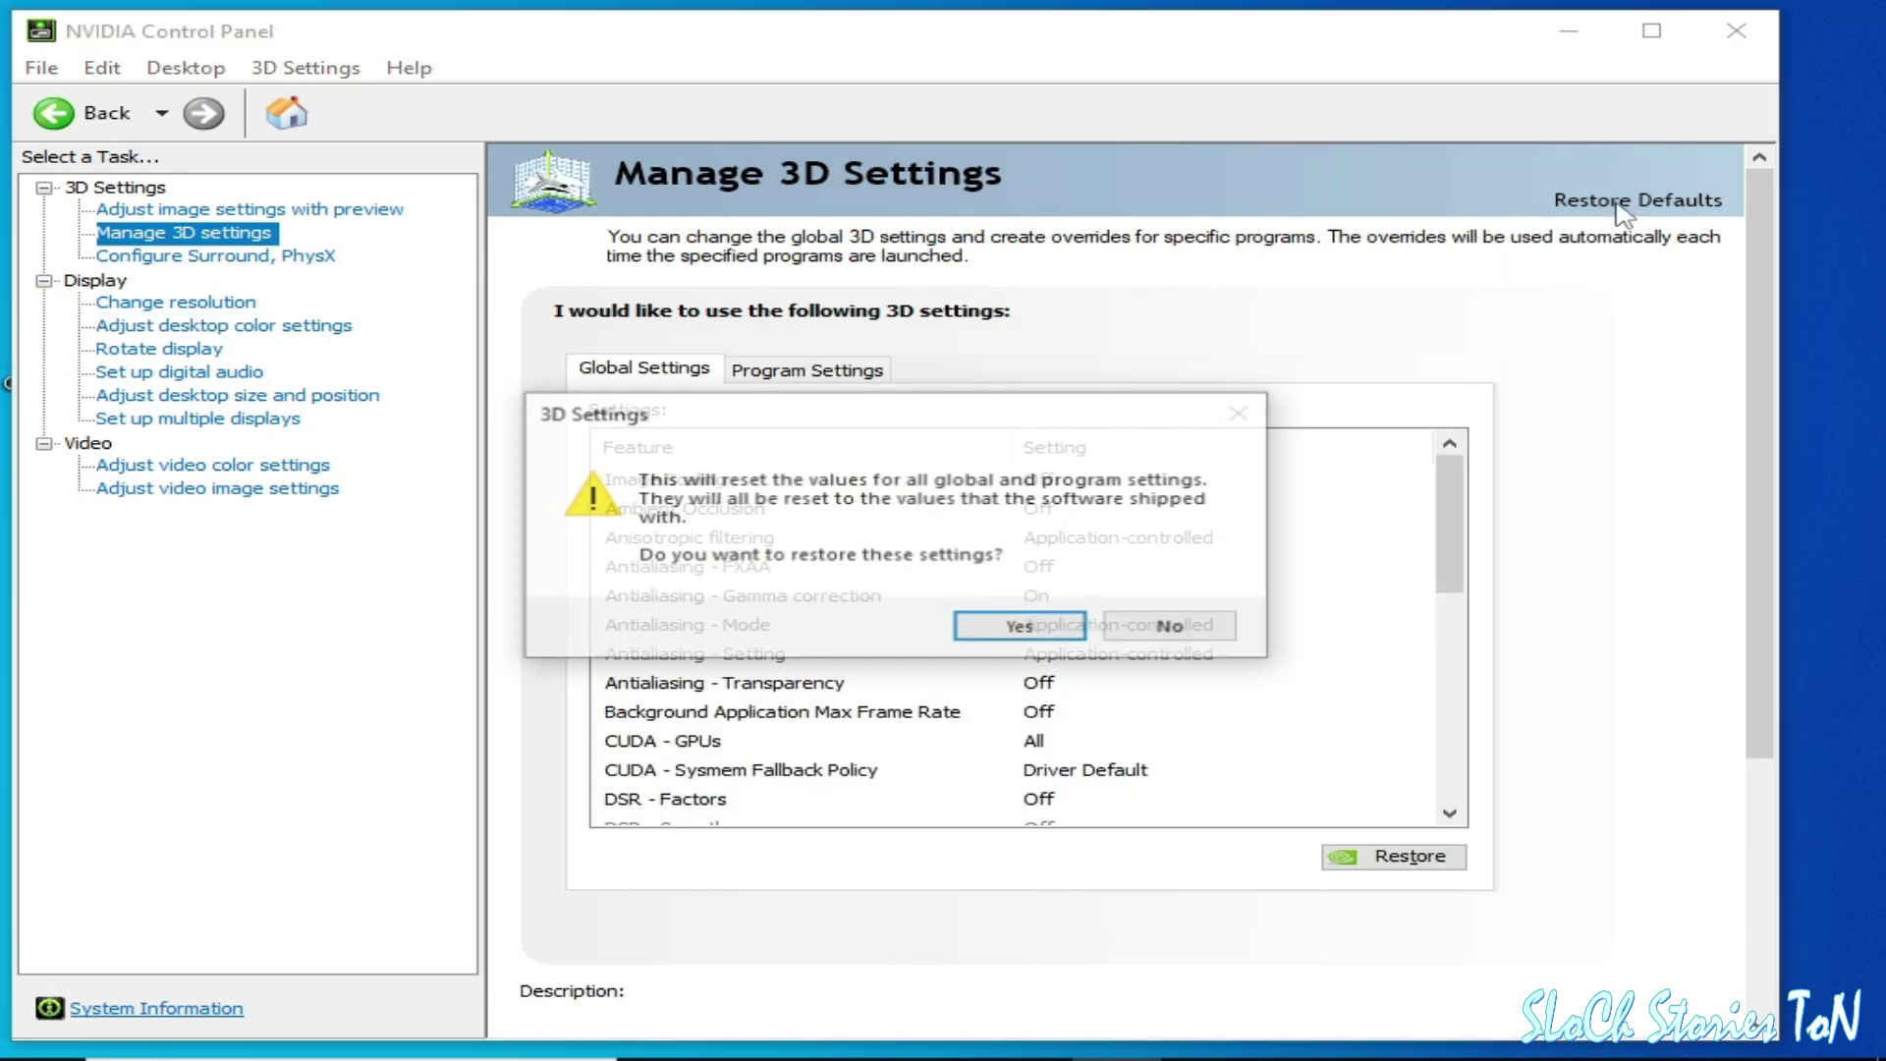
left_click(1019, 626)
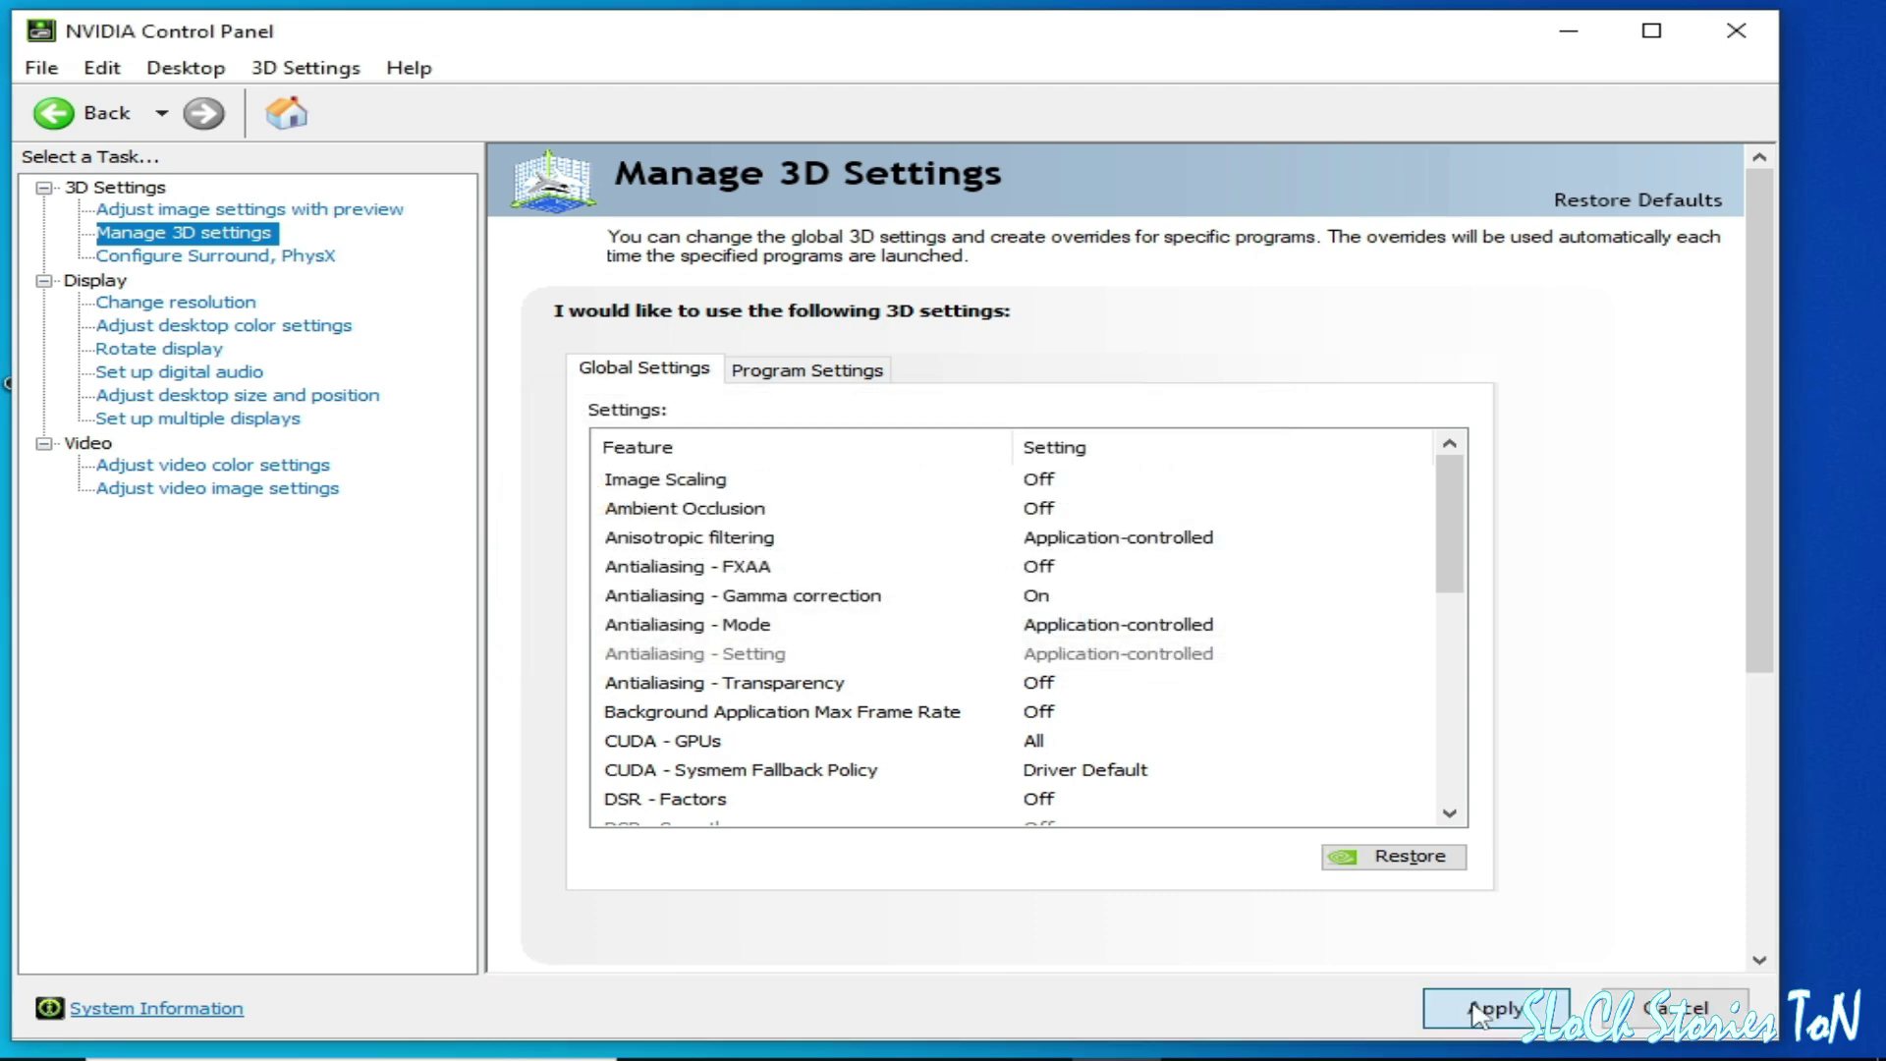
left_click(1478, 1012)
Set the PhysX processor to GeForce GTX 970, apply, and close the panel
left_click(226, 258)
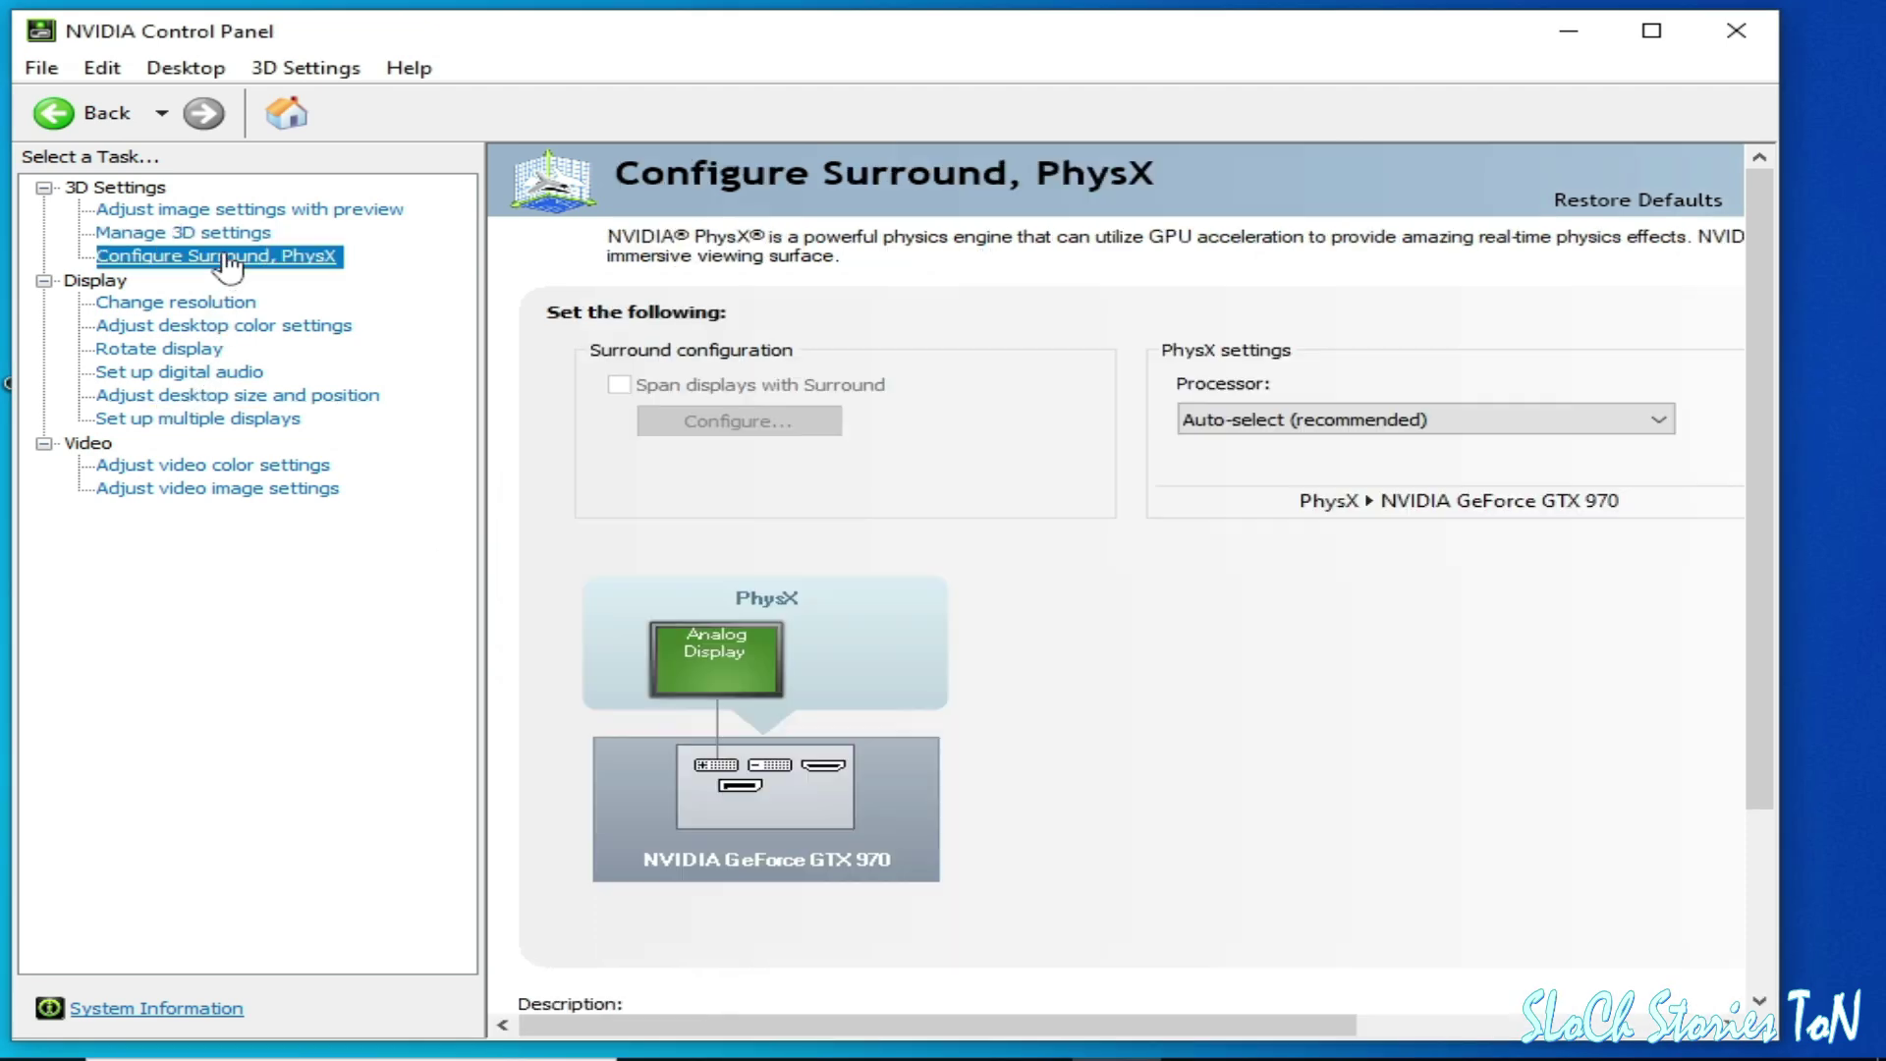
left_click(1429, 432)
left_click(1430, 432)
left_click(1426, 427)
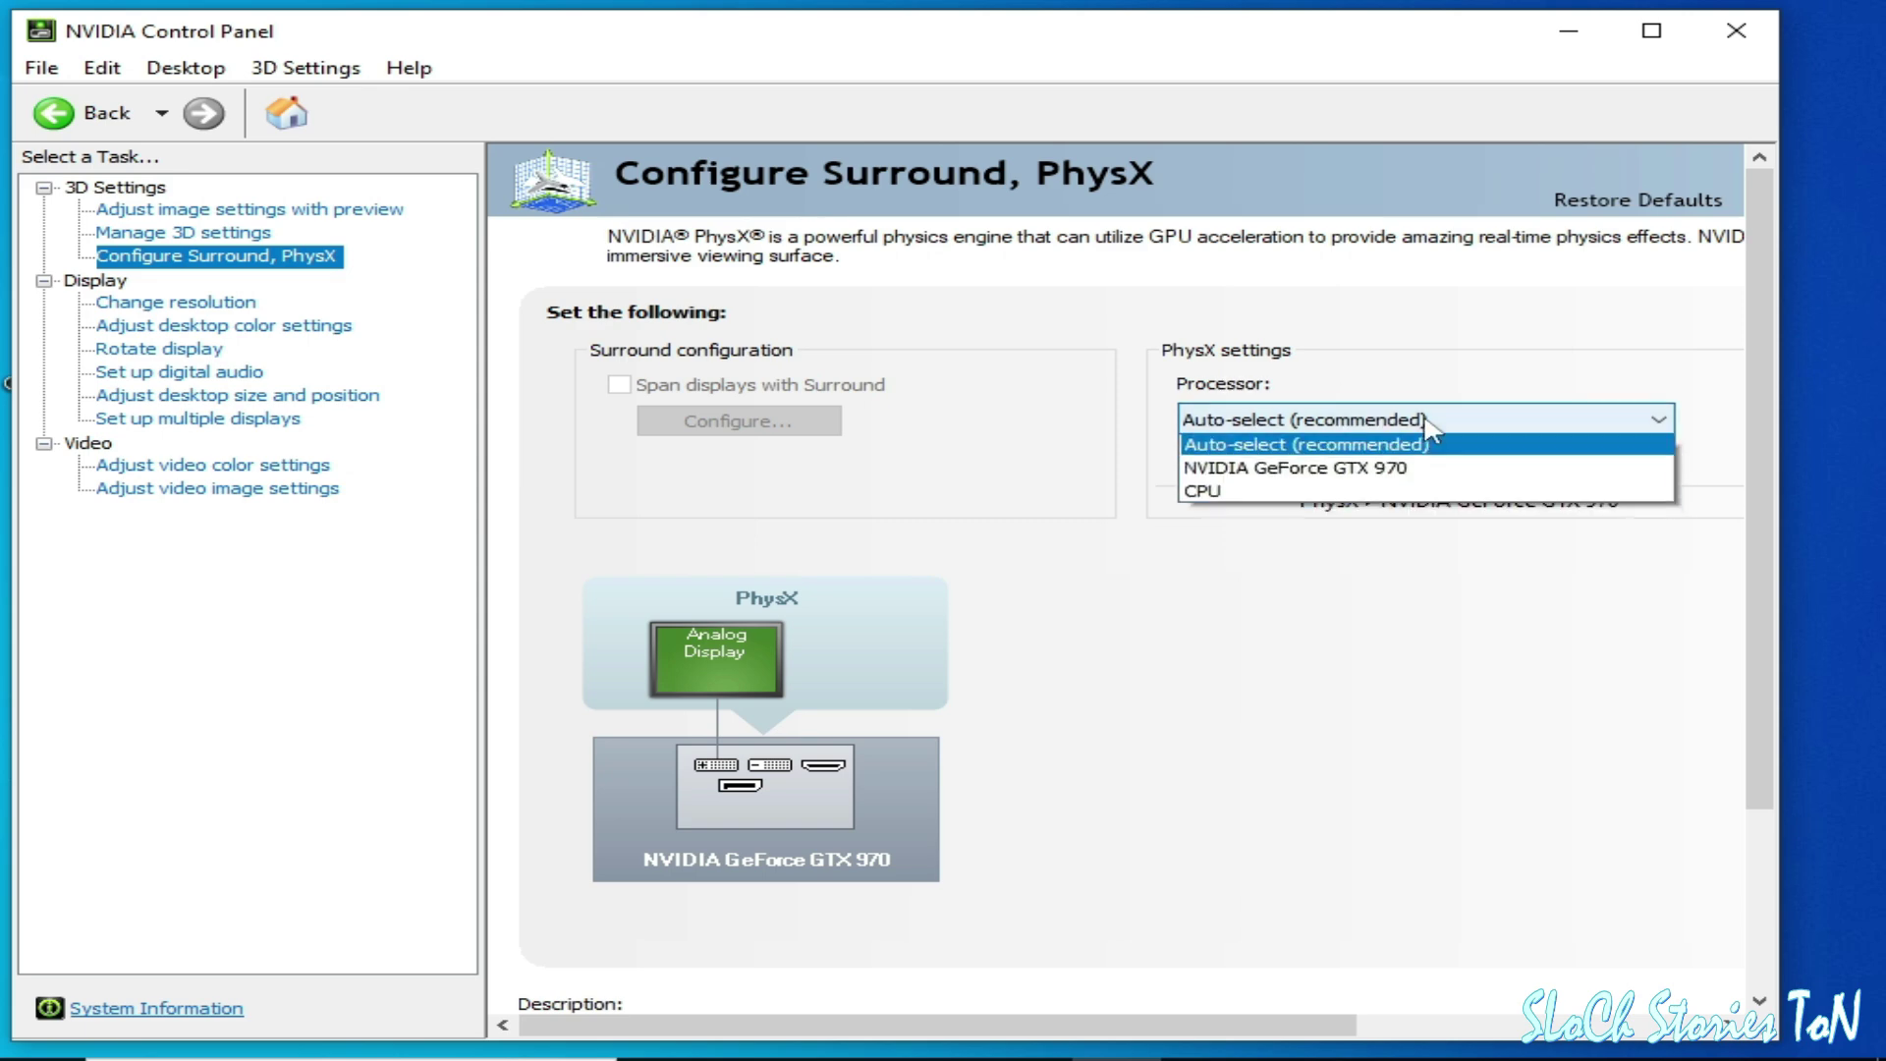
left_click(1223, 469)
left_click(1495, 1007)
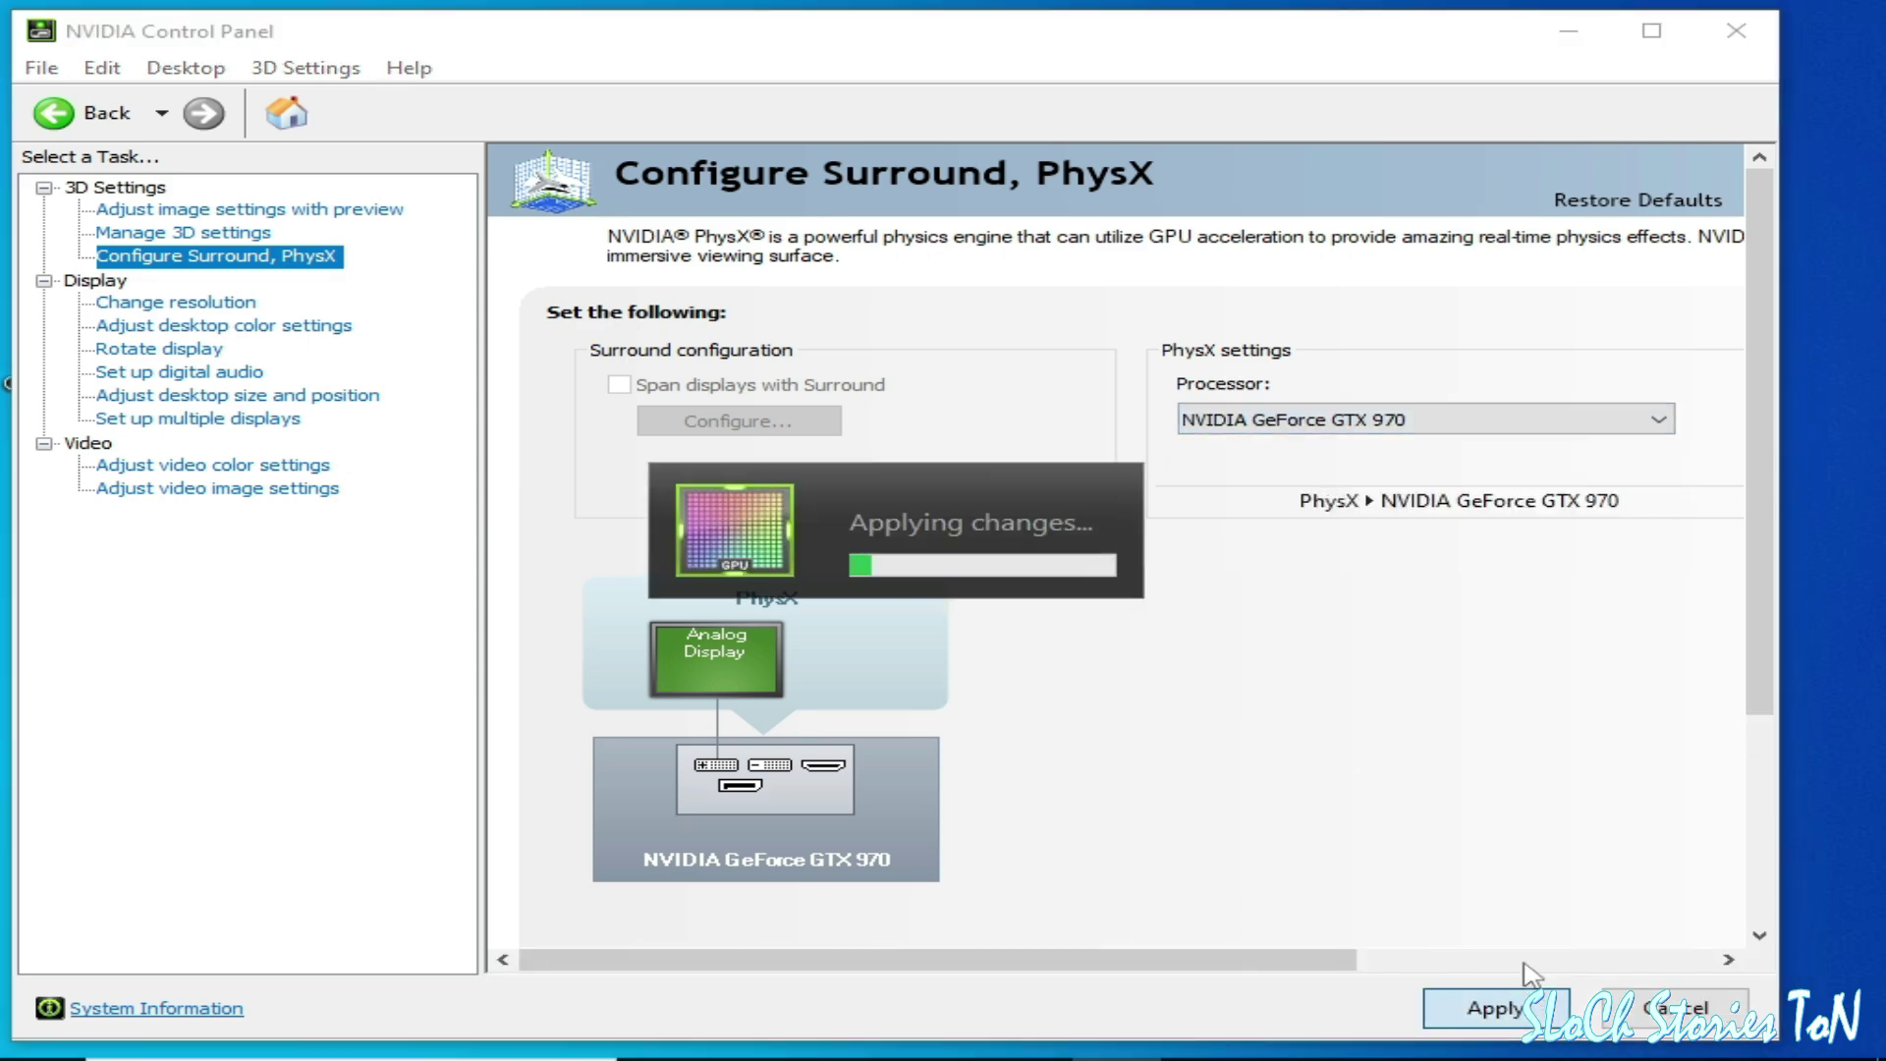
left_click(1733, 45)
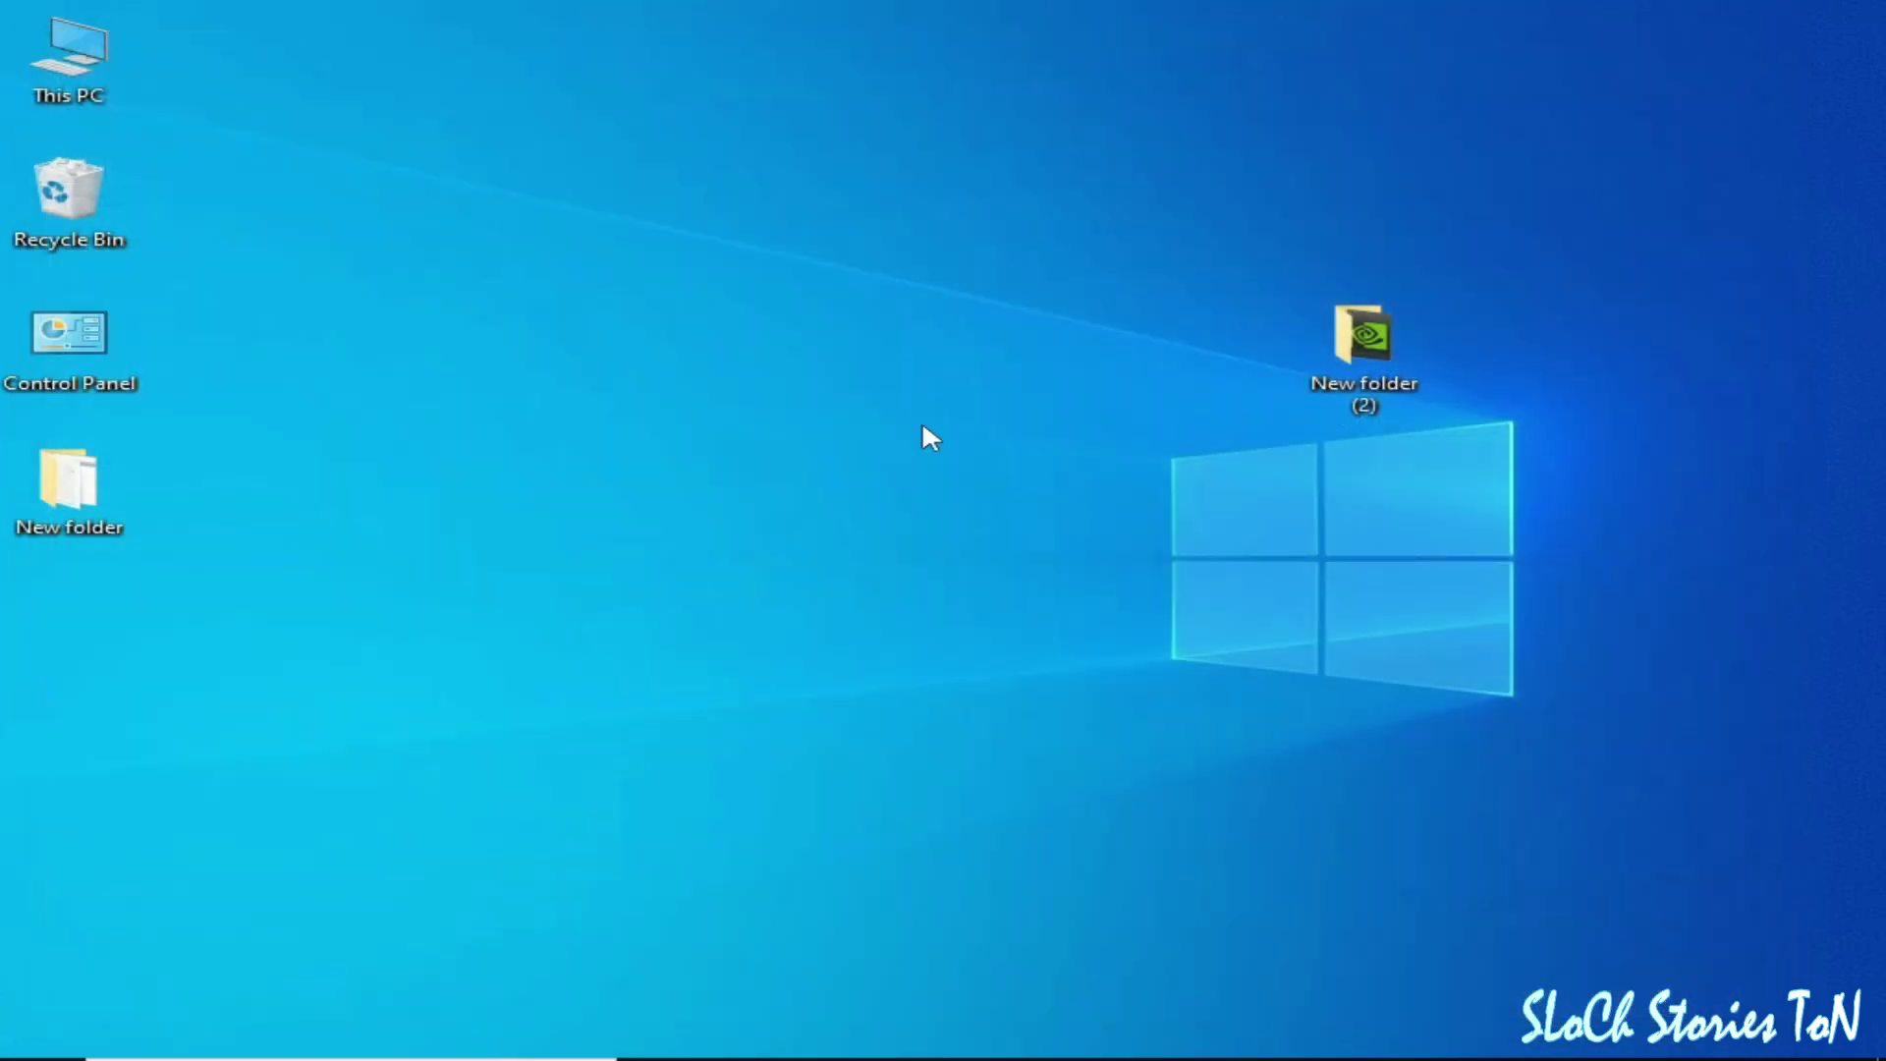